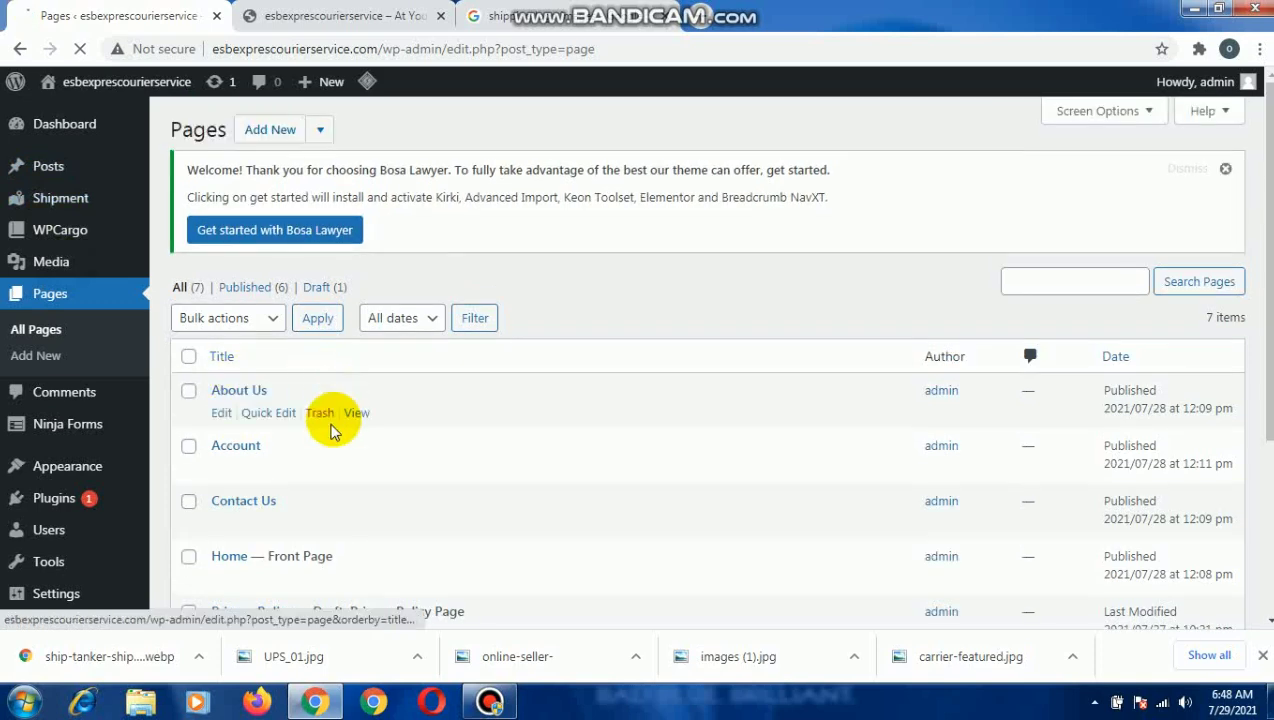
Open the Home page for editing and switch it to Page Builder, copying the existing editor content.
left_click(232, 286)
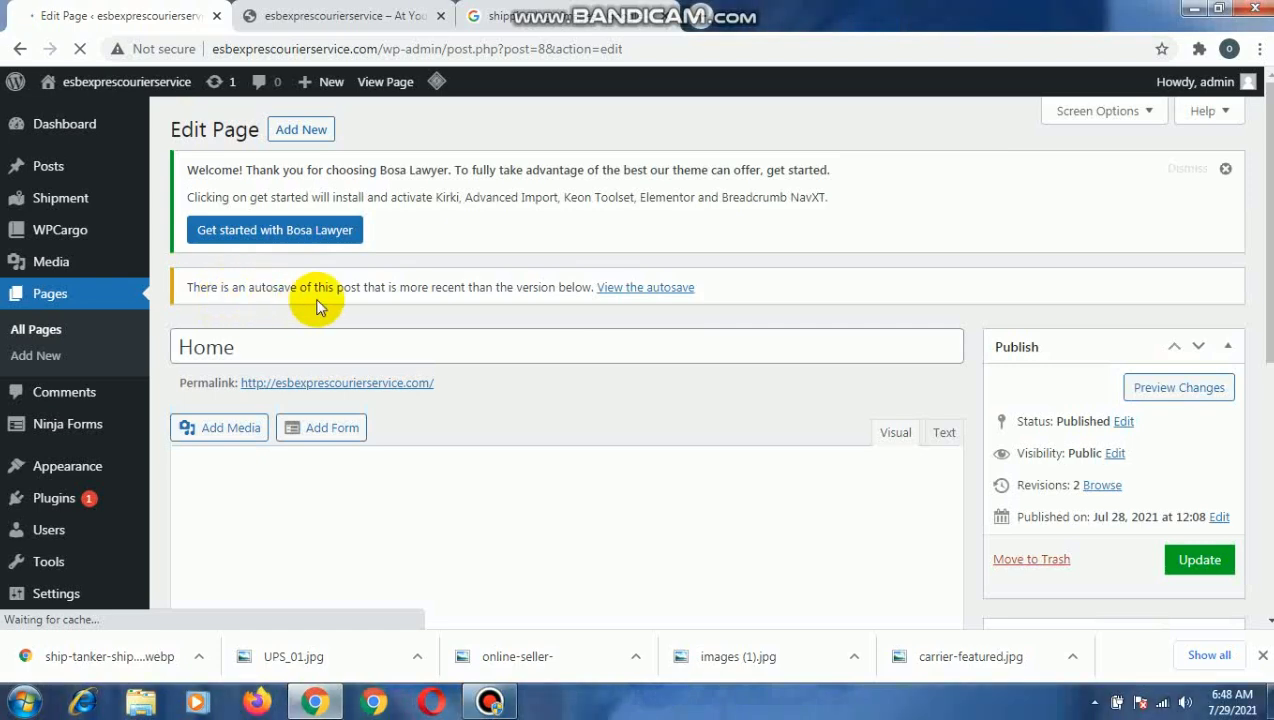
scroll(614, 414, "down", 1)
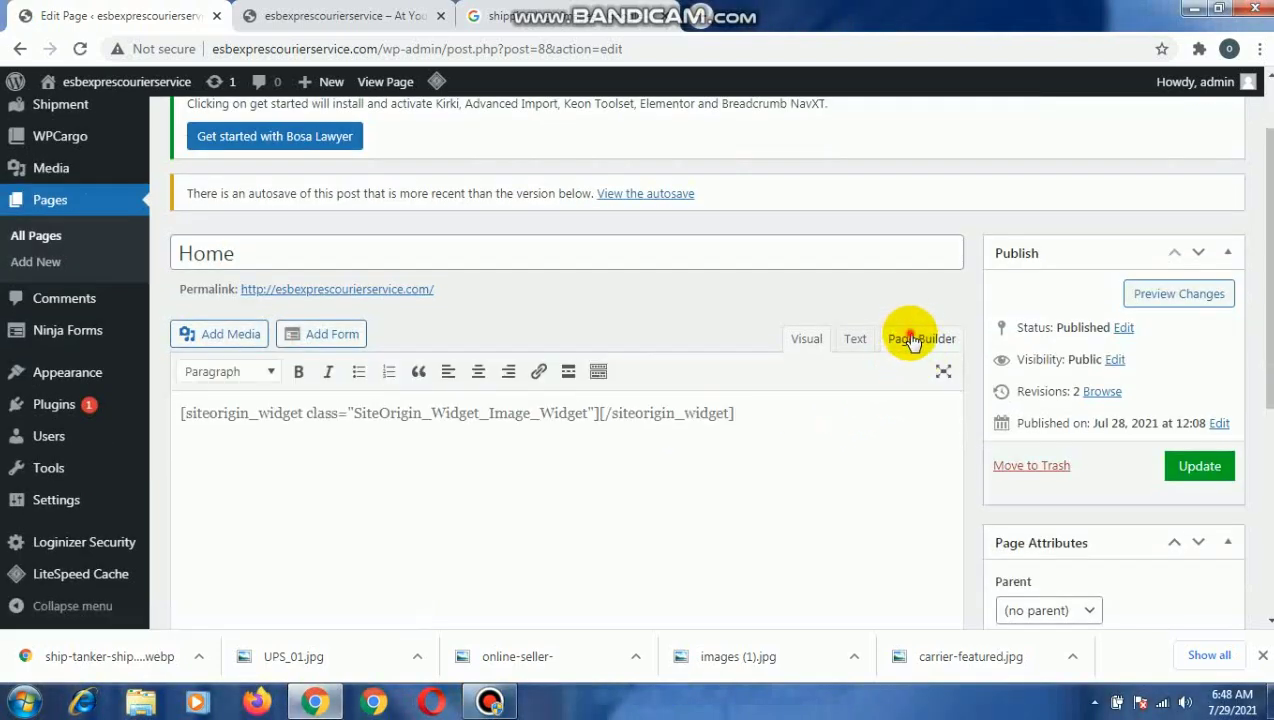
left_click(912, 343)
left_click(716, 178)
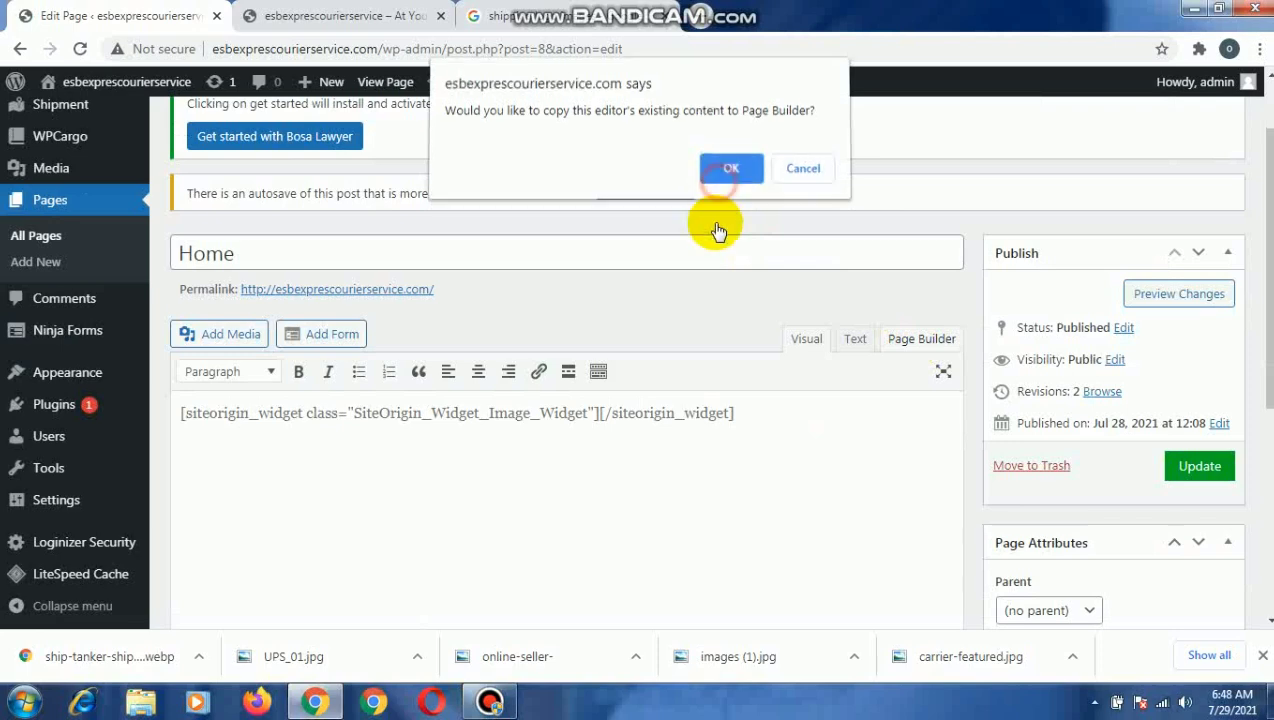
scroll(714, 255, "up", 1)
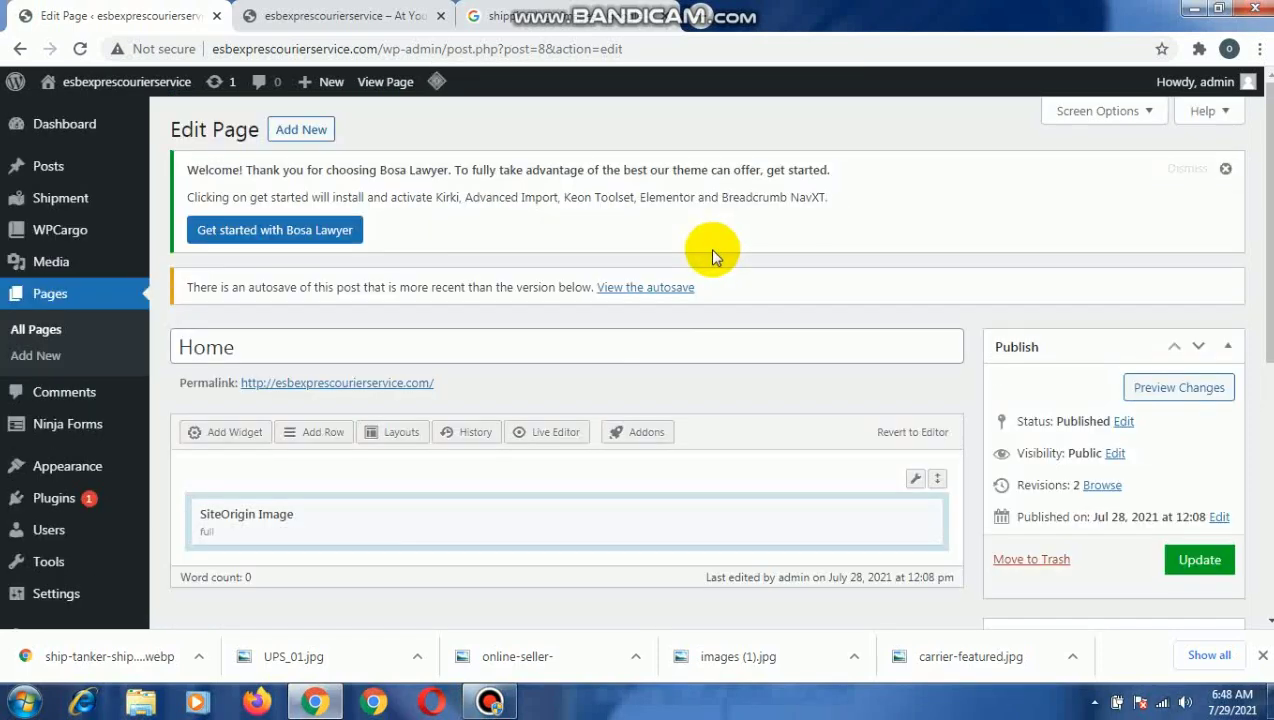
Delete the existing SiteOrigin Image row and insert a new one-column row in its place.
mouse_move(916, 478)
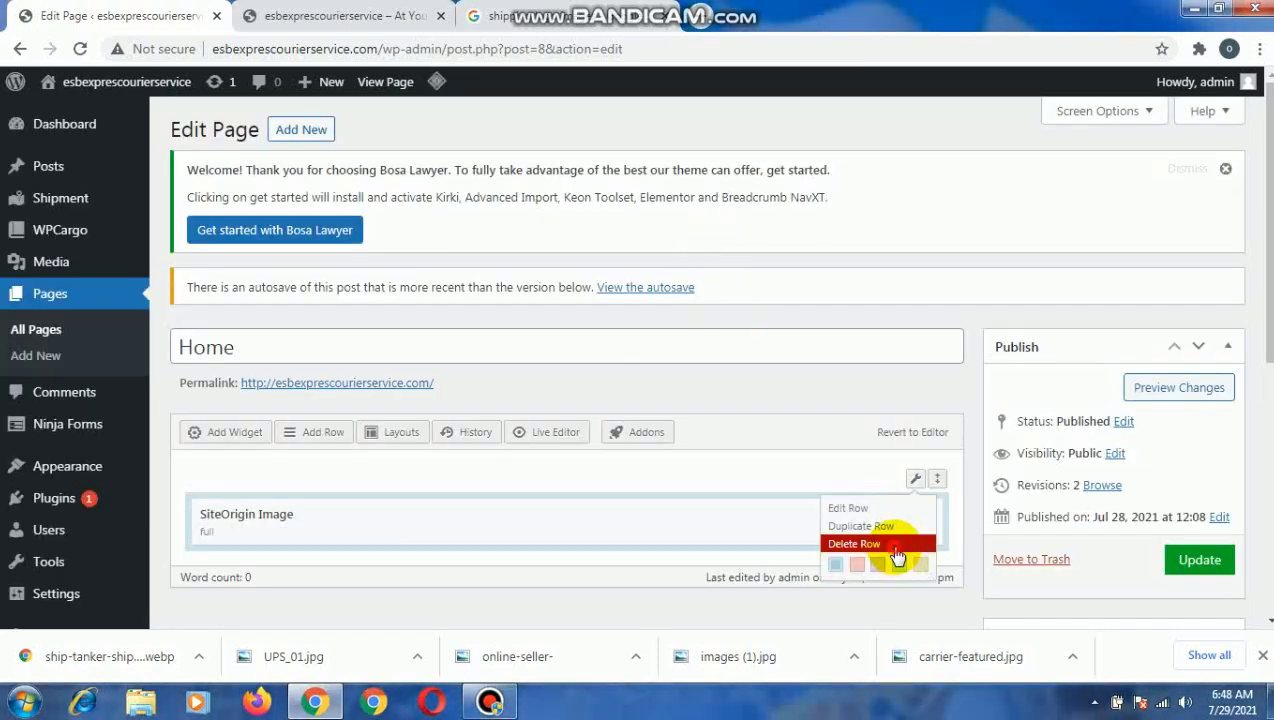
left_click(893, 546)
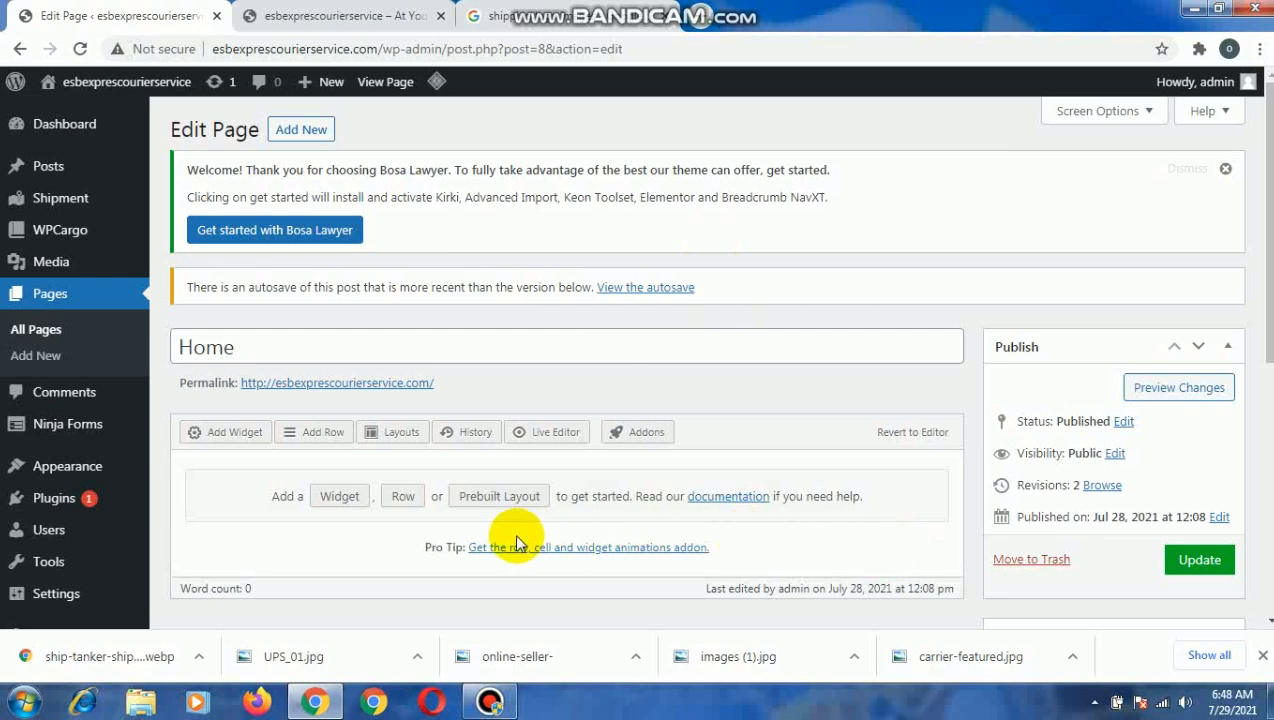
left_click(305, 436)
left_click(195, 185)
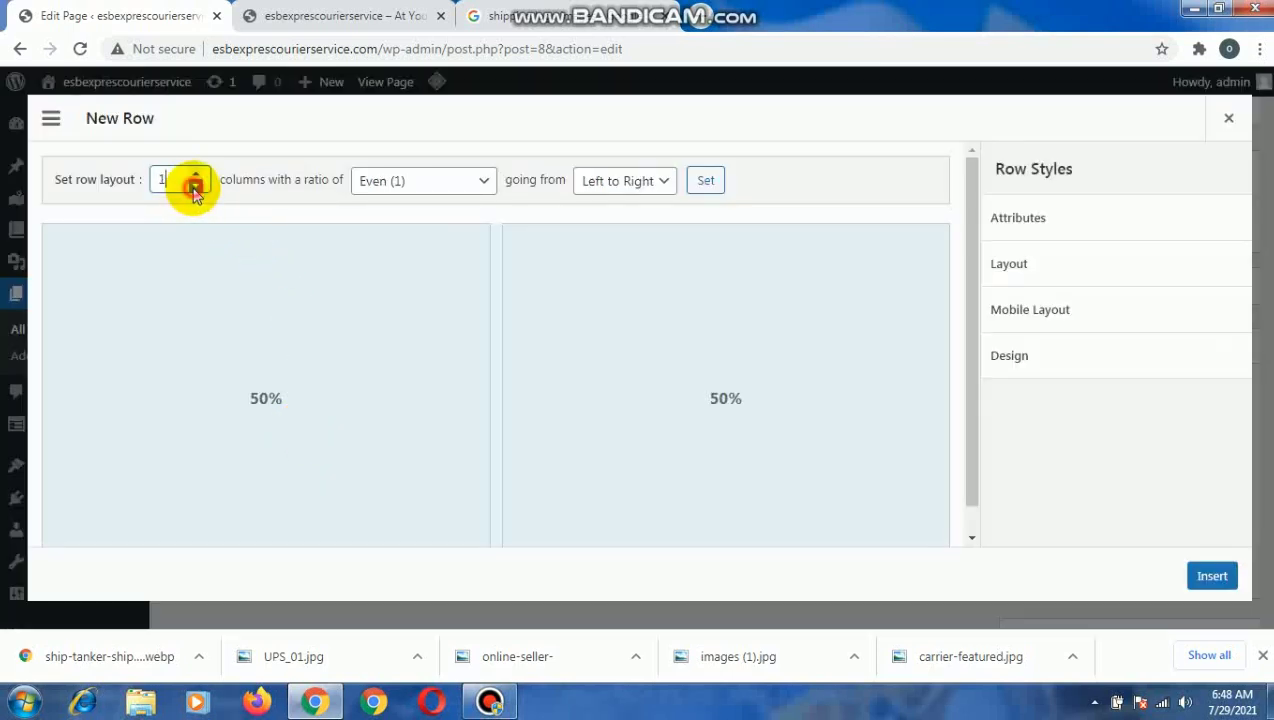
left_click(1210, 577)
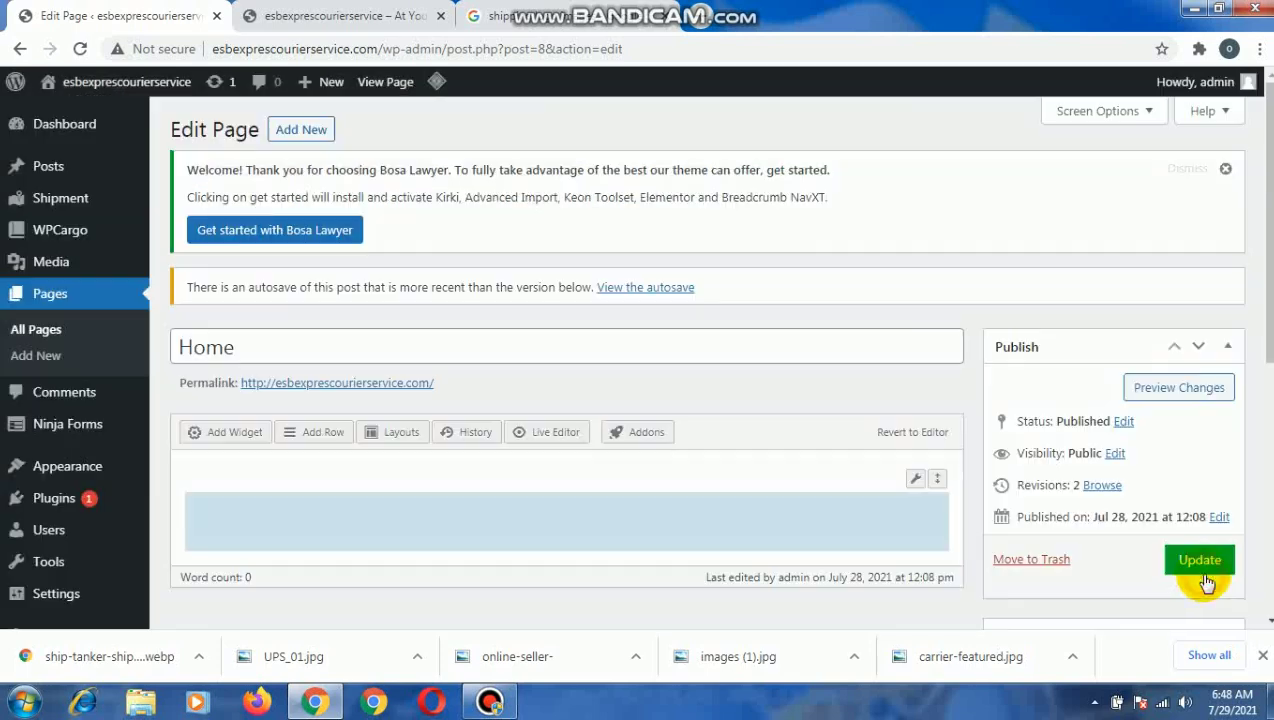
Add a SiteOrigin Image widget to the empty row and open its media chooser.
left_click(509, 507)
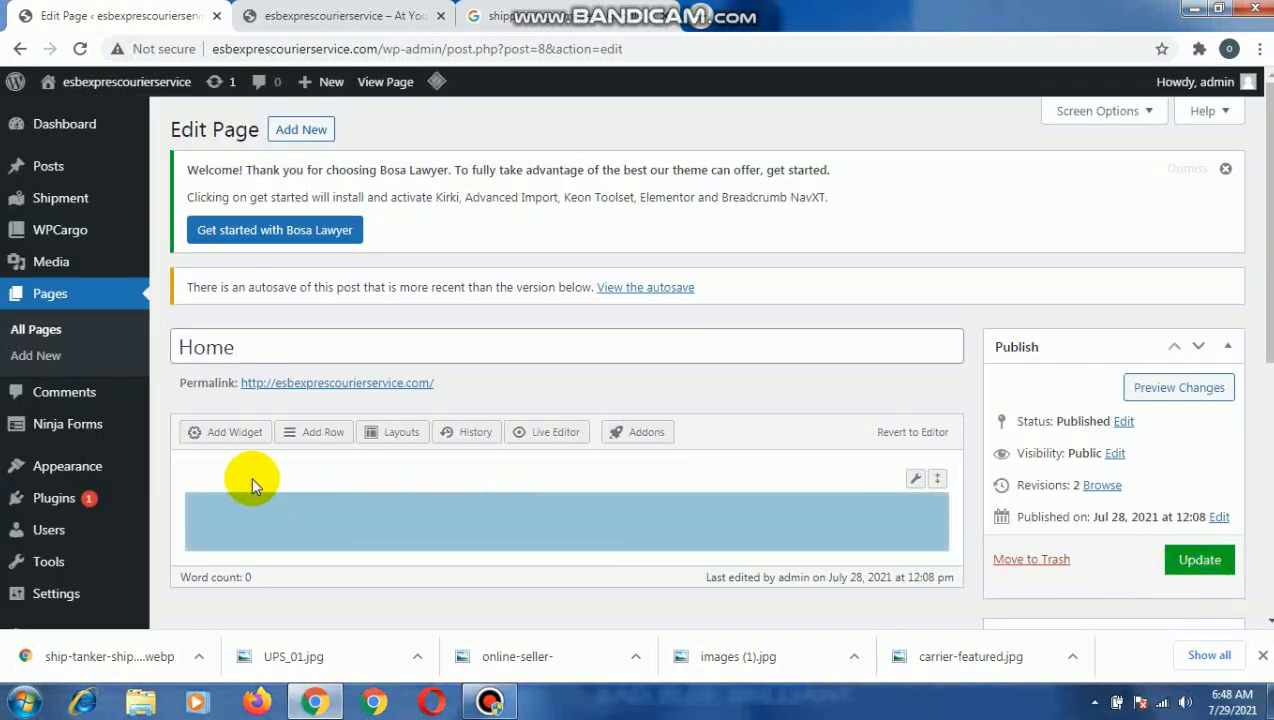
left_click(228, 436)
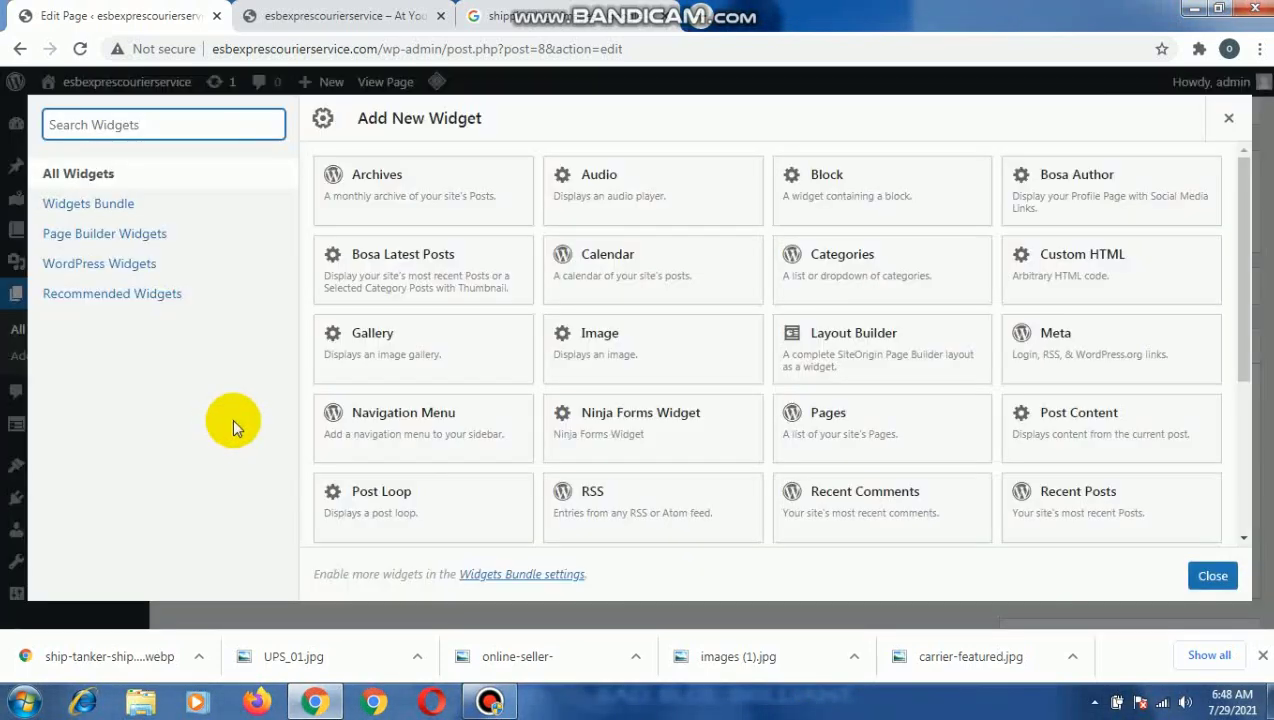
scroll(711, 461, "down", 3)
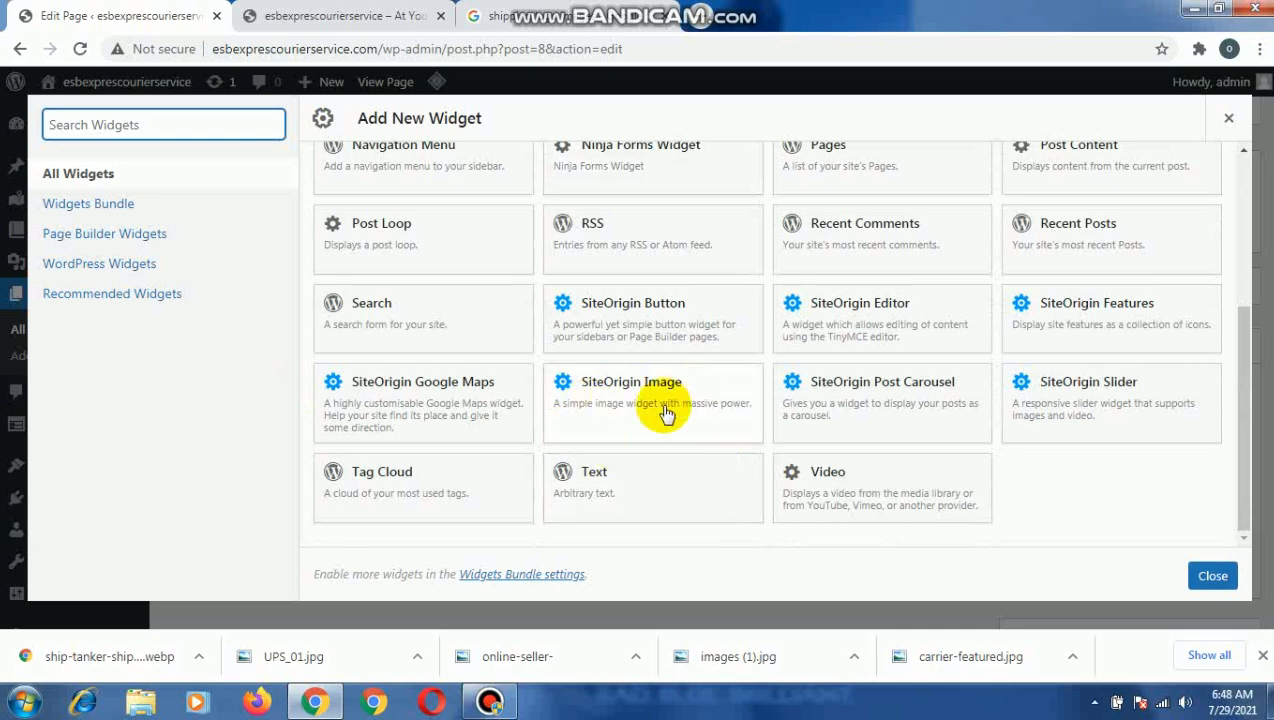
left_click(637, 380)
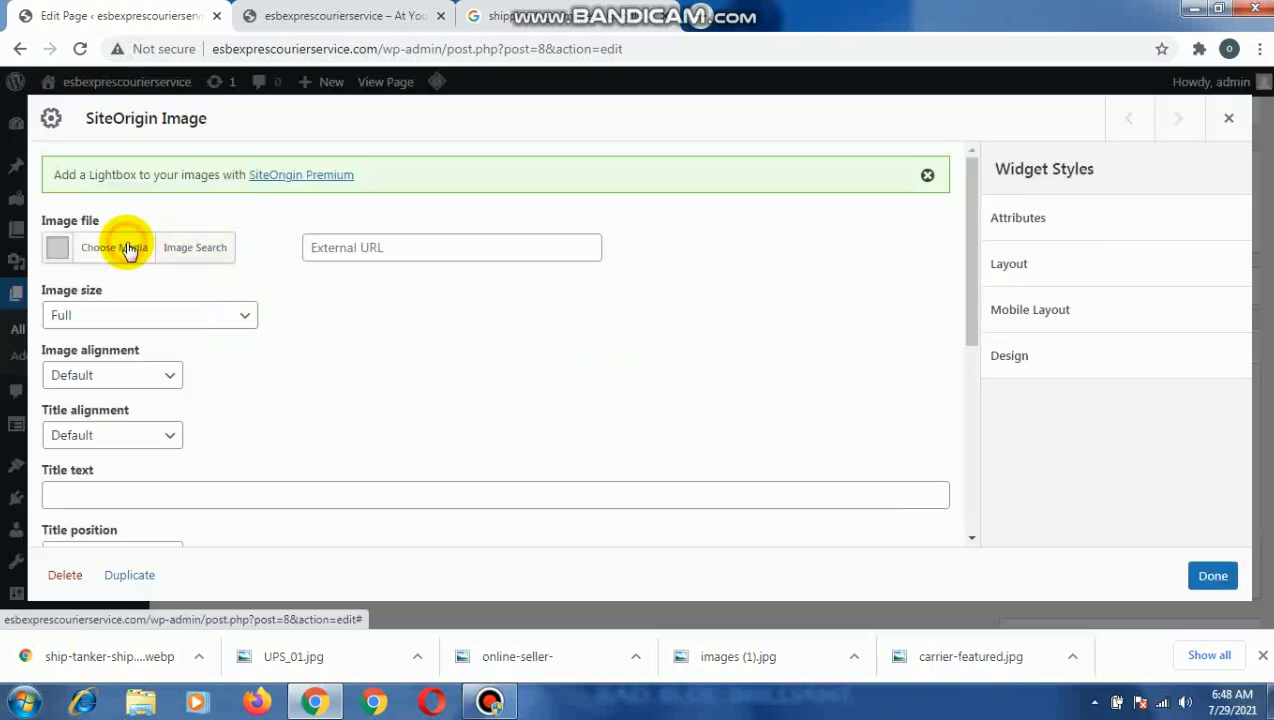
left_click(125, 250)
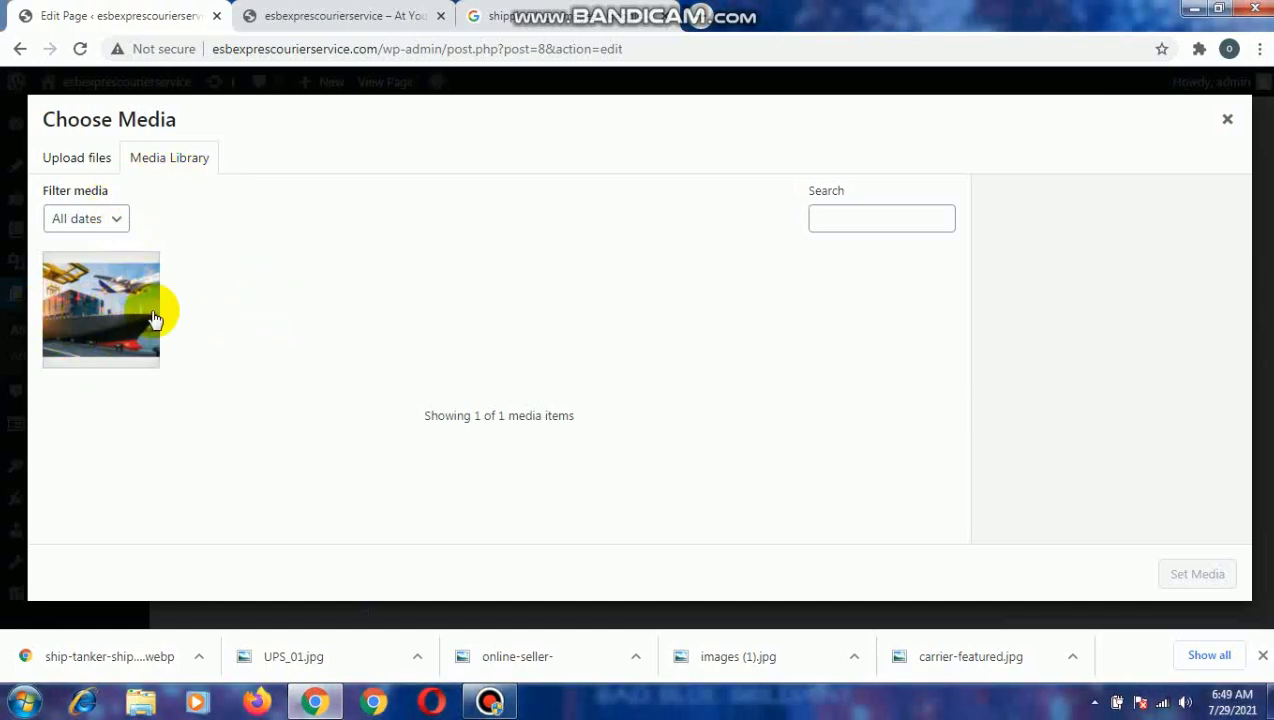
left_click(86, 160)
left_click(638, 389)
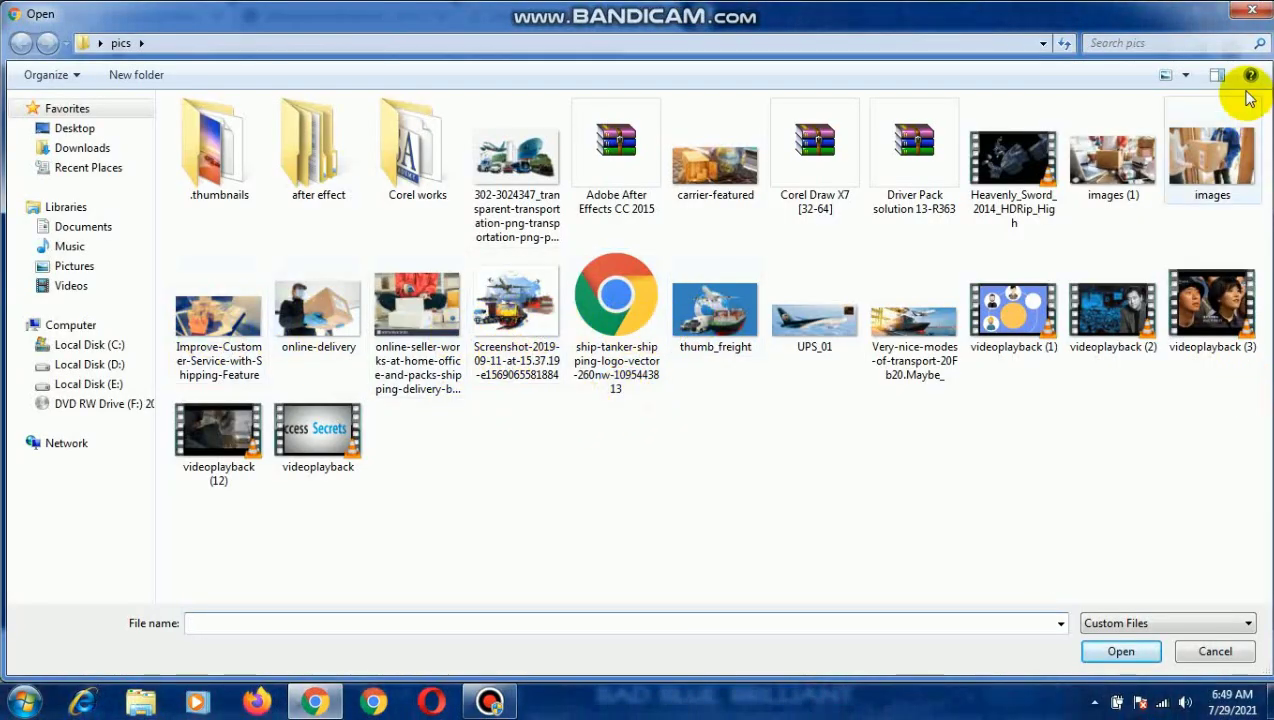
left_click(1251, 10)
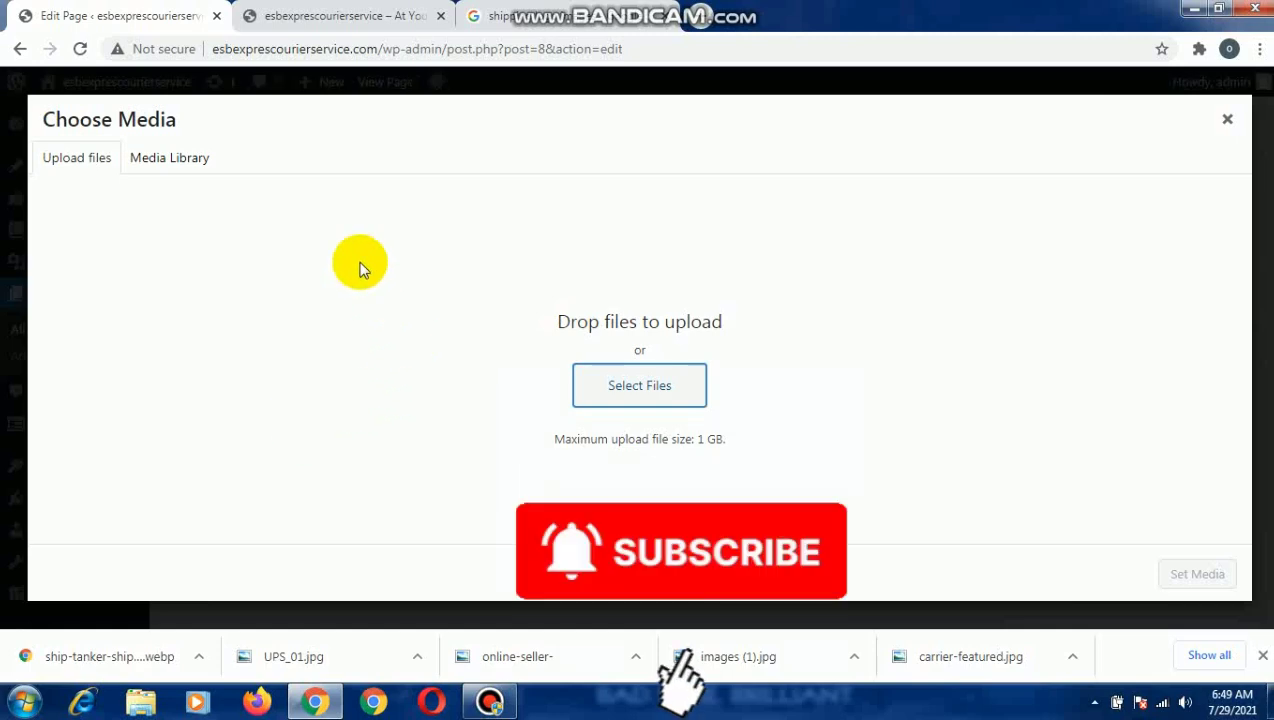
left_click(186, 161)
Set the container ship and airplane picture from the library as the widget's image, with Full width enabled.
left_click(88, 330)
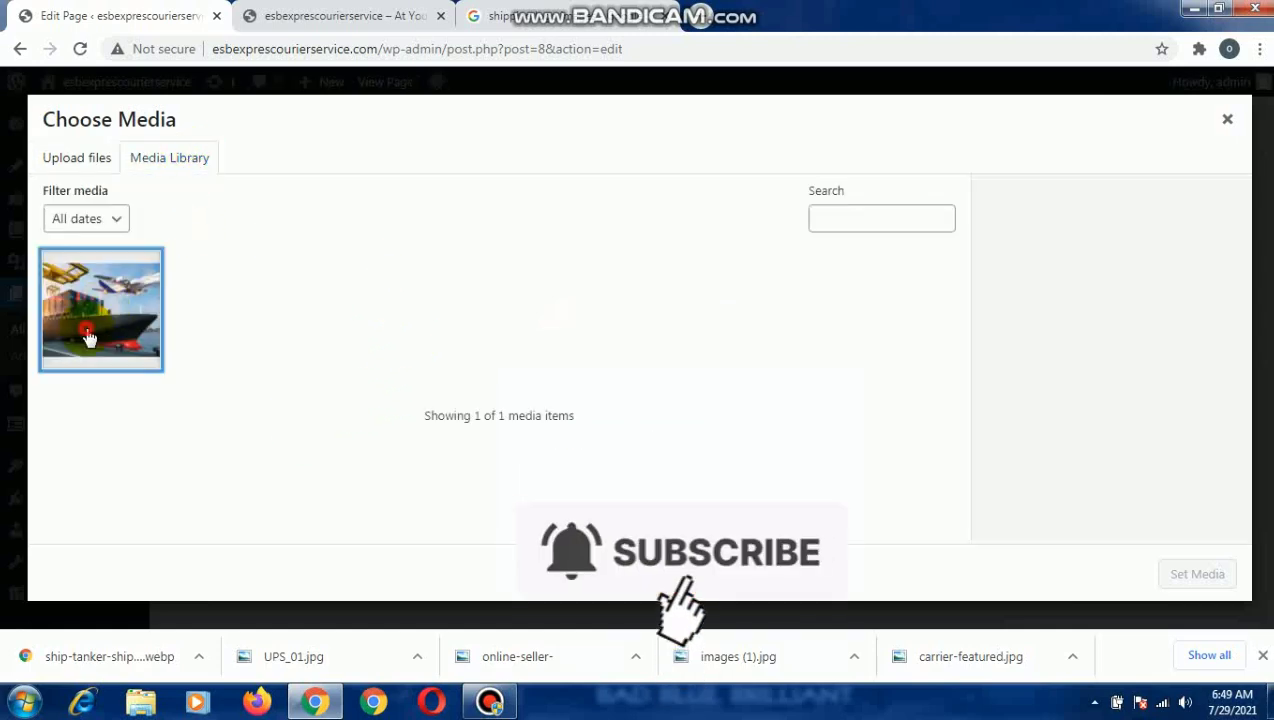
left_click(1190, 580)
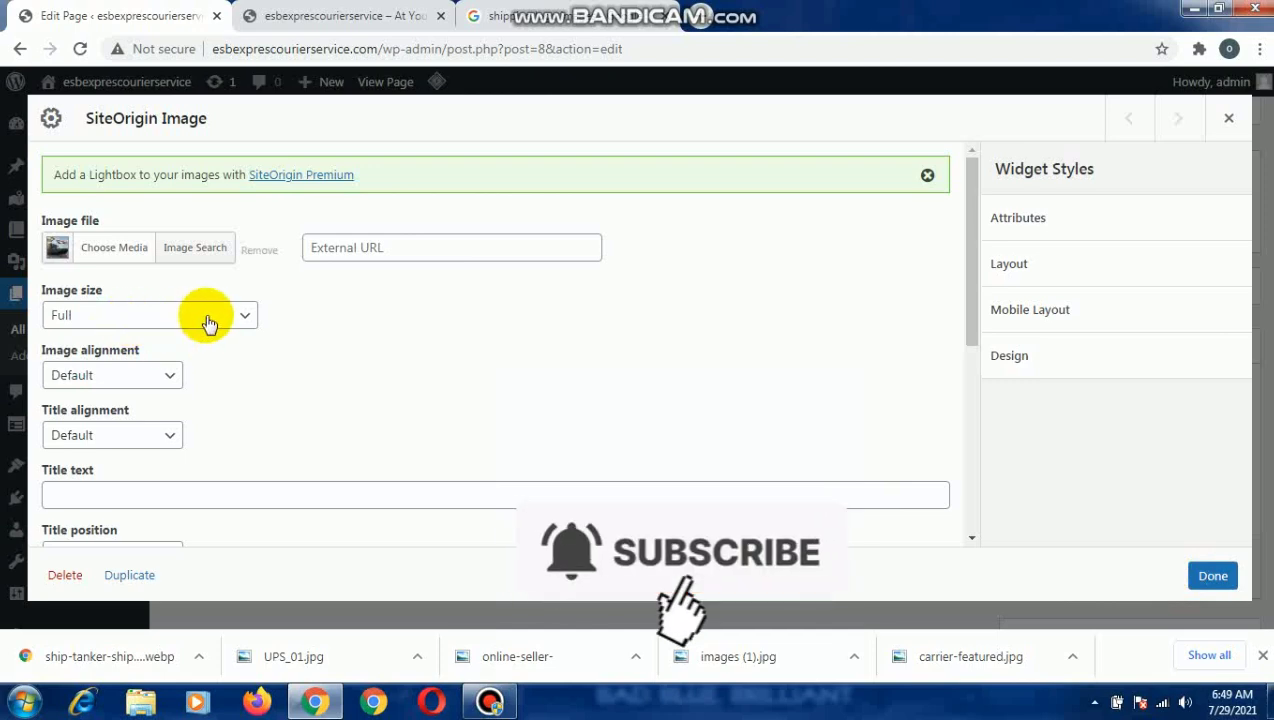
scroll(285, 372, "down", 2)
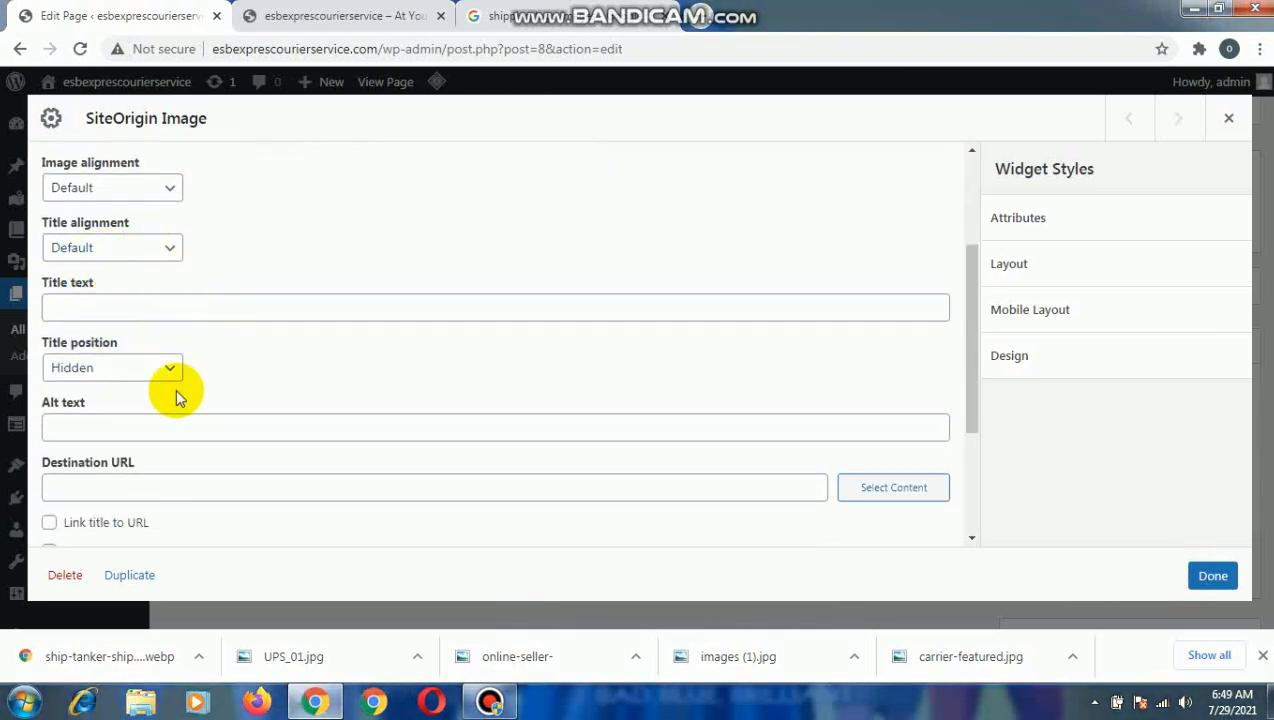
scroll(242, 430, "down", 2)
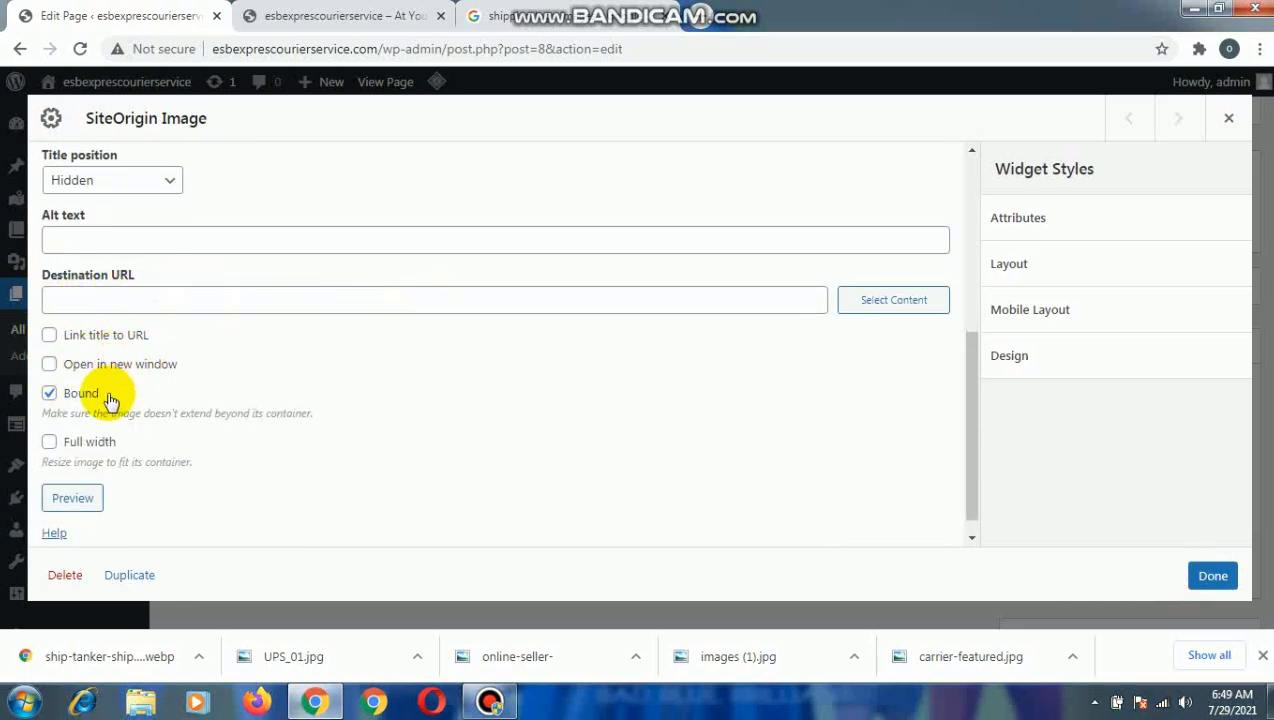
left_click(50, 442)
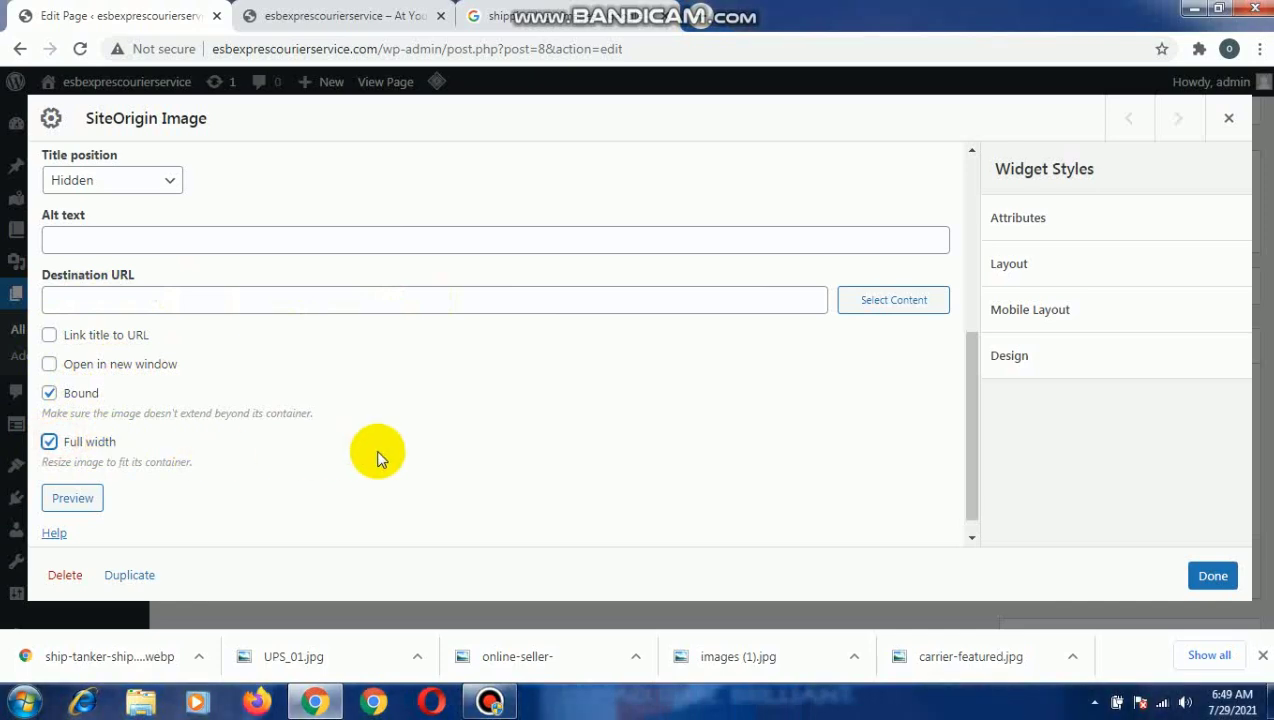
scroll(378, 458, "down", 1)
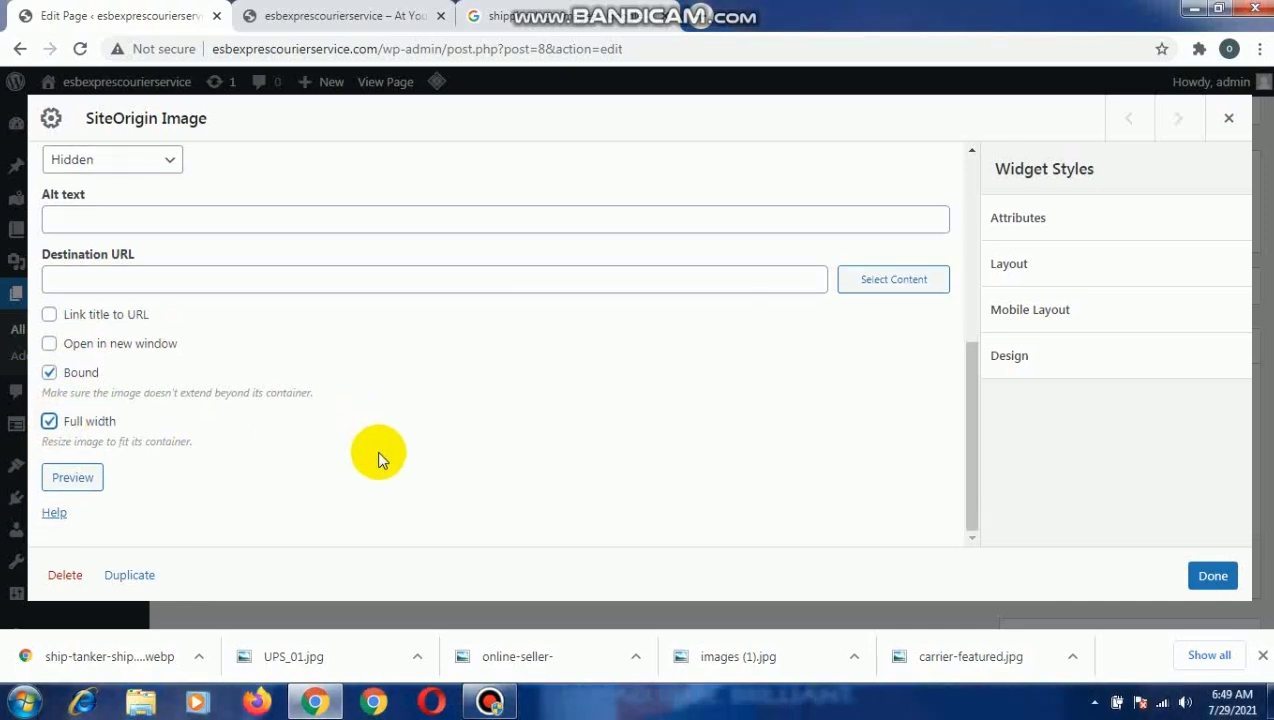
left_click(1211, 577)
Update the Home page and review the image on the live site.
left_click(1203, 565)
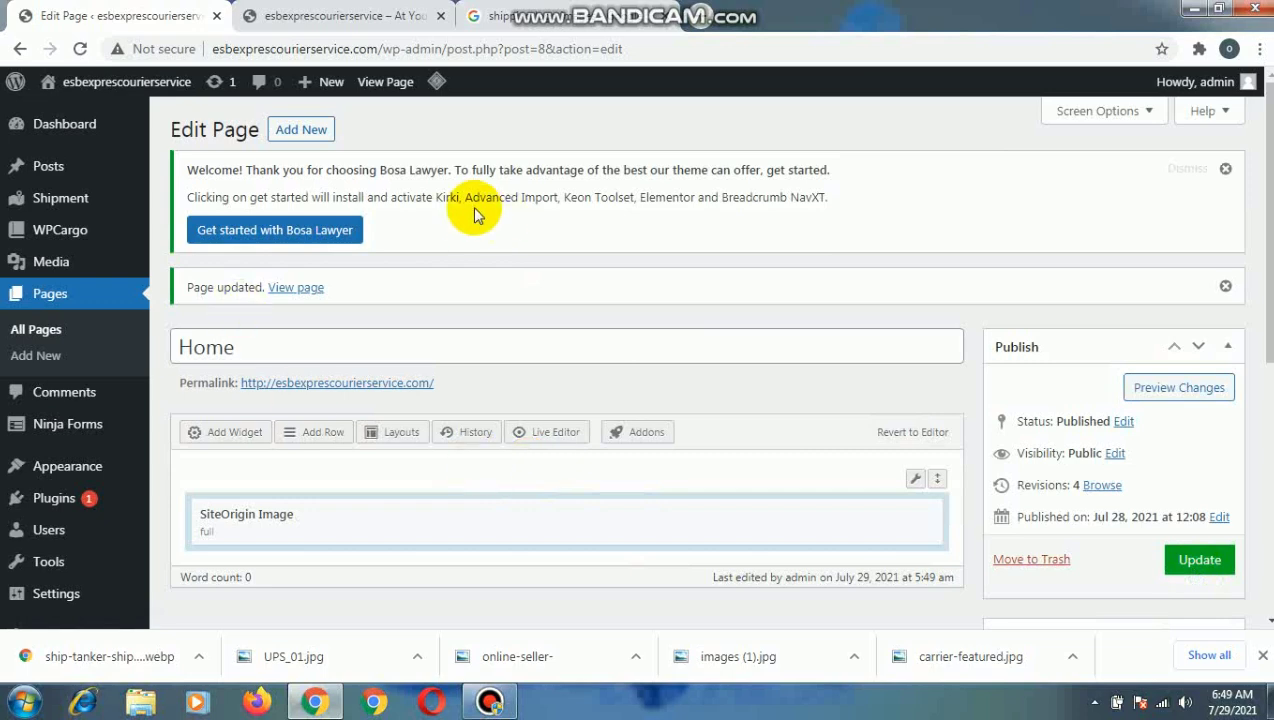
left_click(312, 15)
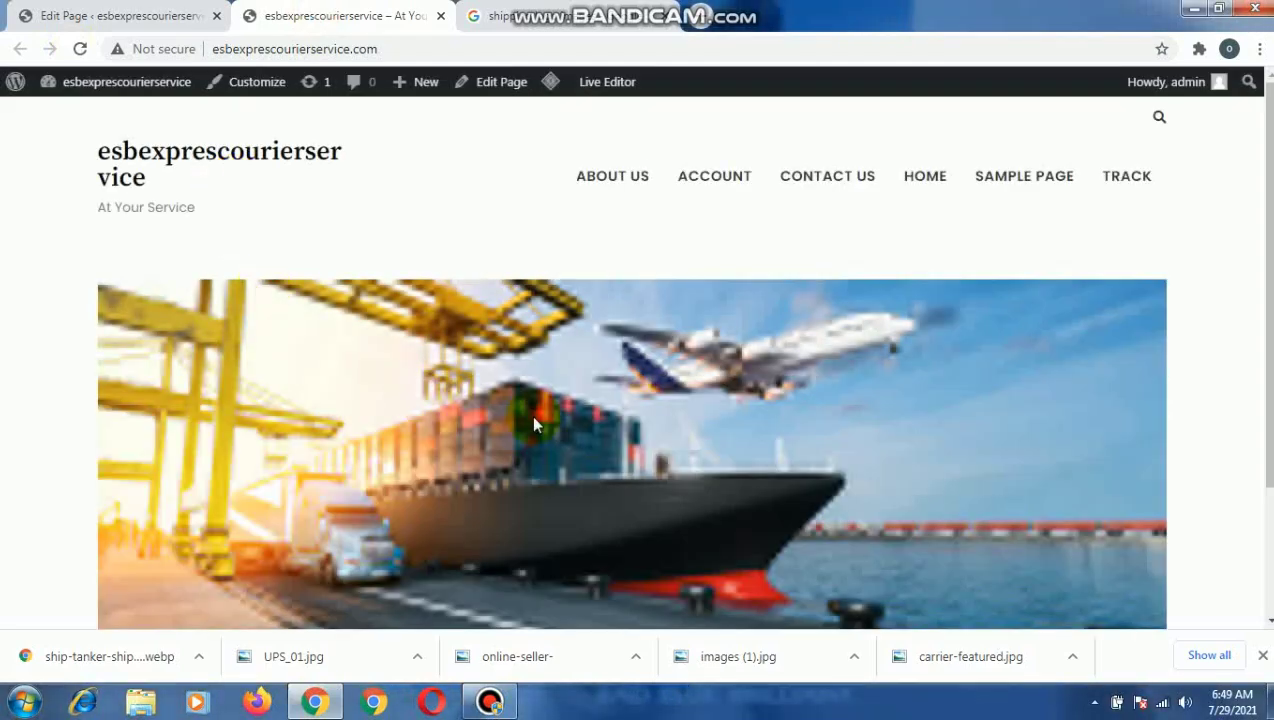
scroll(593, 414, "down", 3)
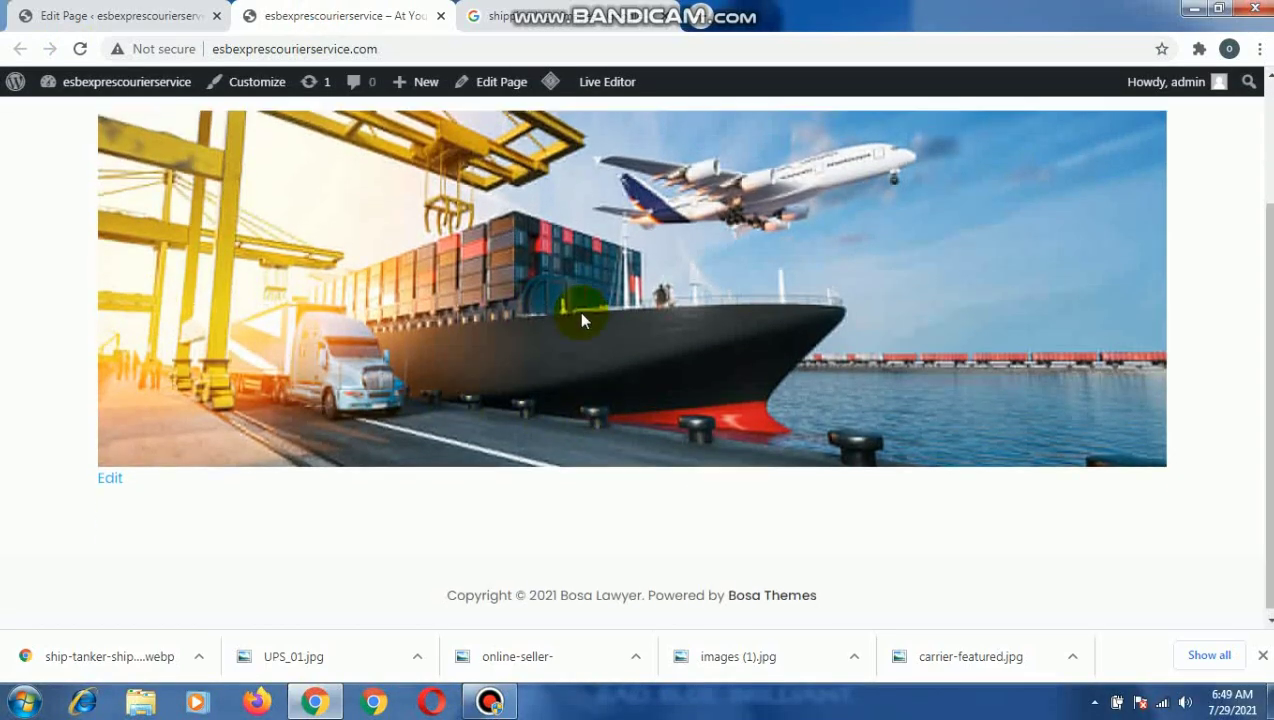
scroll(583, 316, "up", 2)
scroll(580, 316, "down", 3)
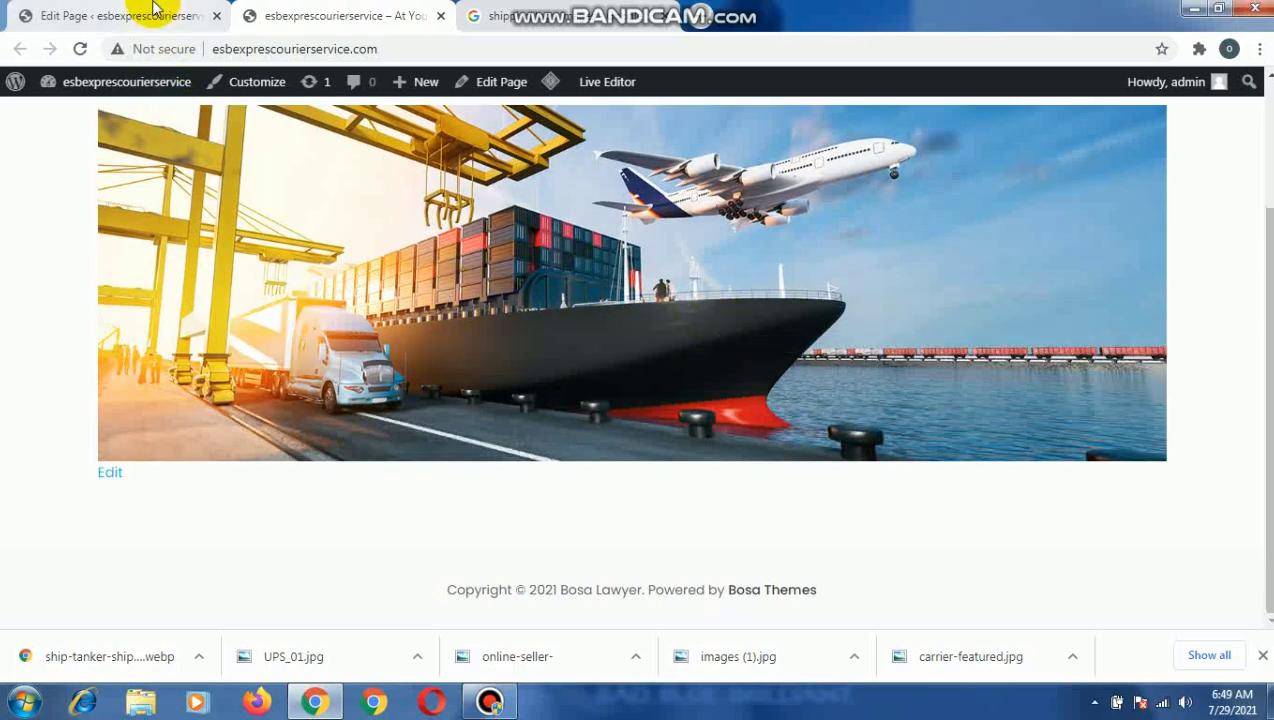
Return to the Home page editor and launch CorelDRAW 12.
left_click(155, 12)
scroll(860, 428, "down", 2)
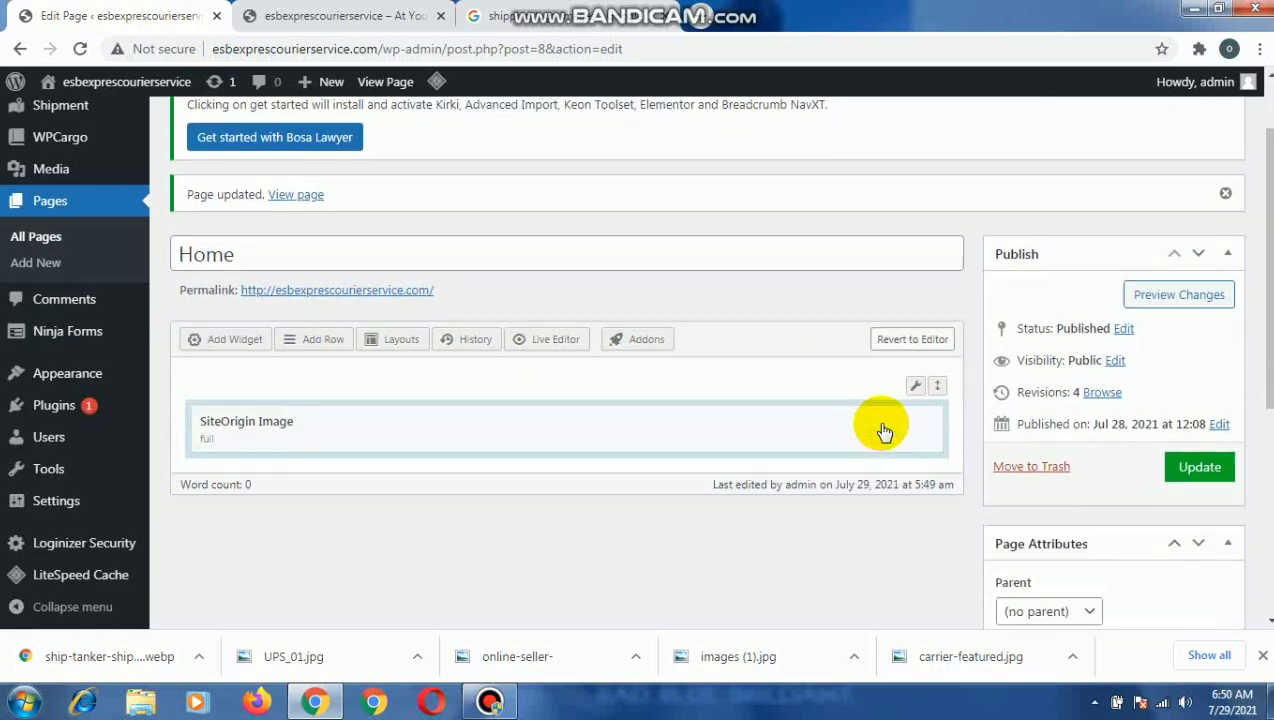
left_click(22, 706)
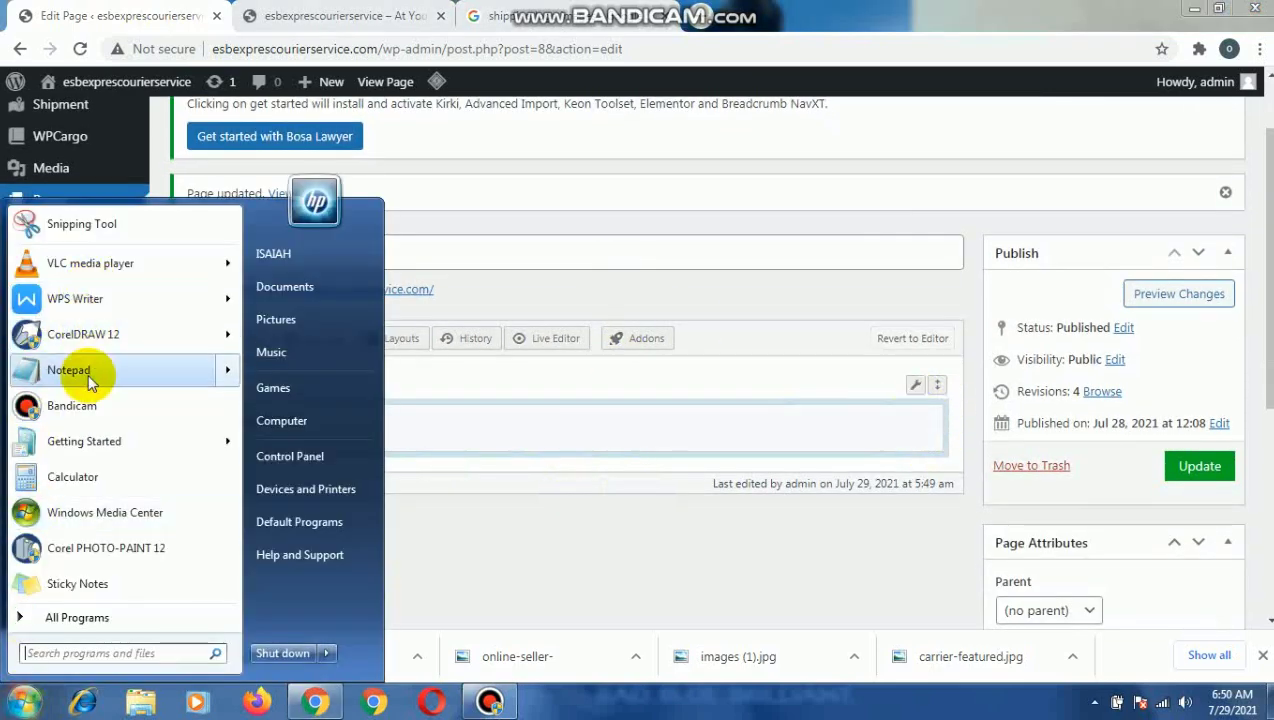
mouse_move(157, 337)
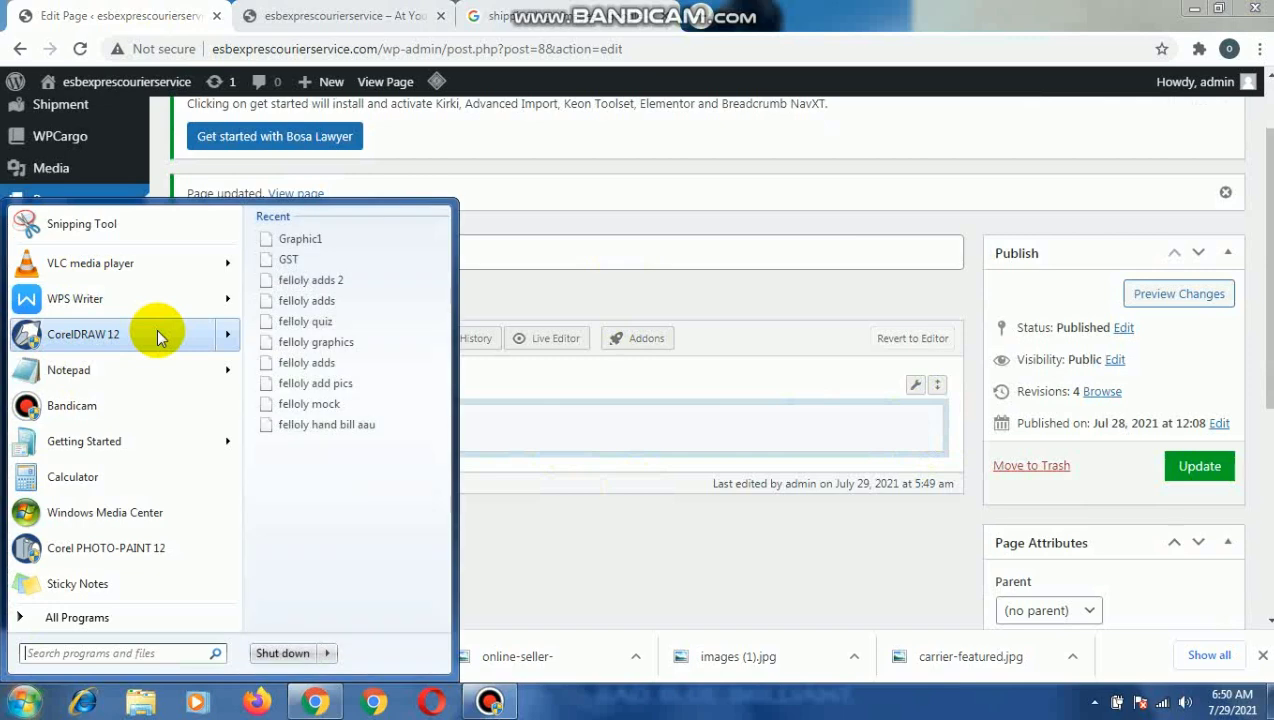
left_click(157, 337)
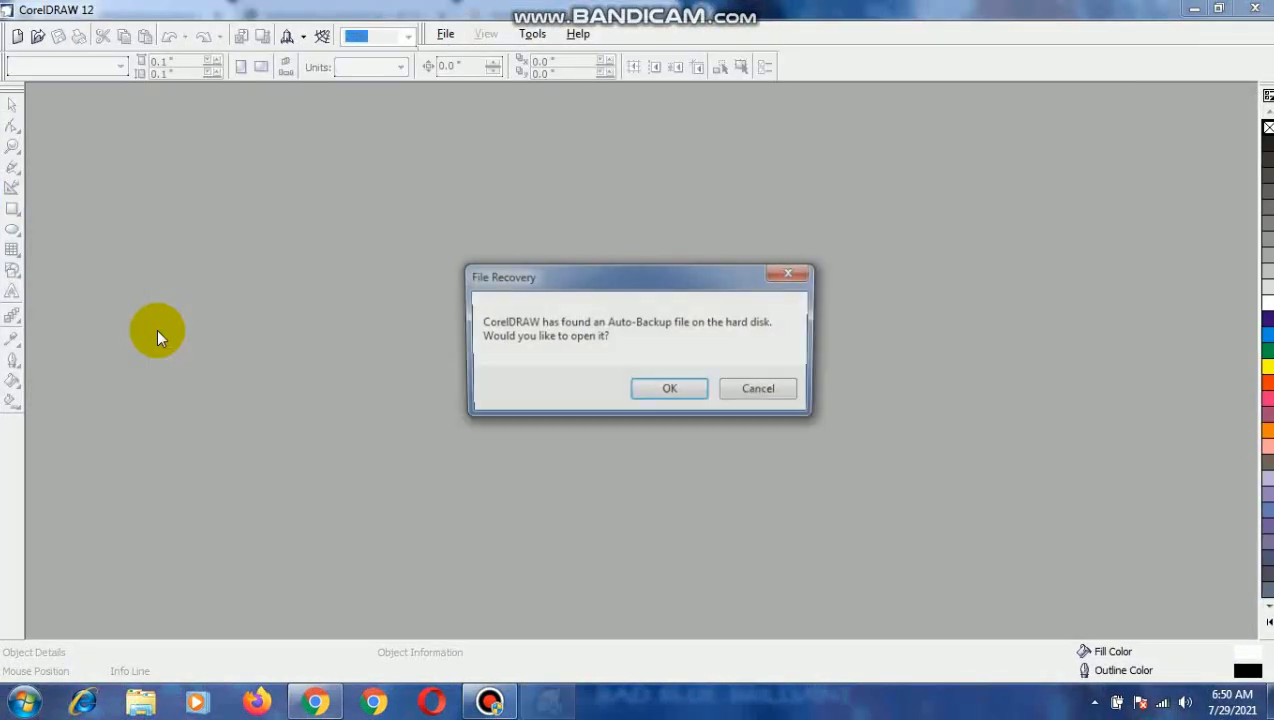
Clear the file recovery prompts, opening the first backups offered, and start a blank Letter-size document.
left_click(655, 390)
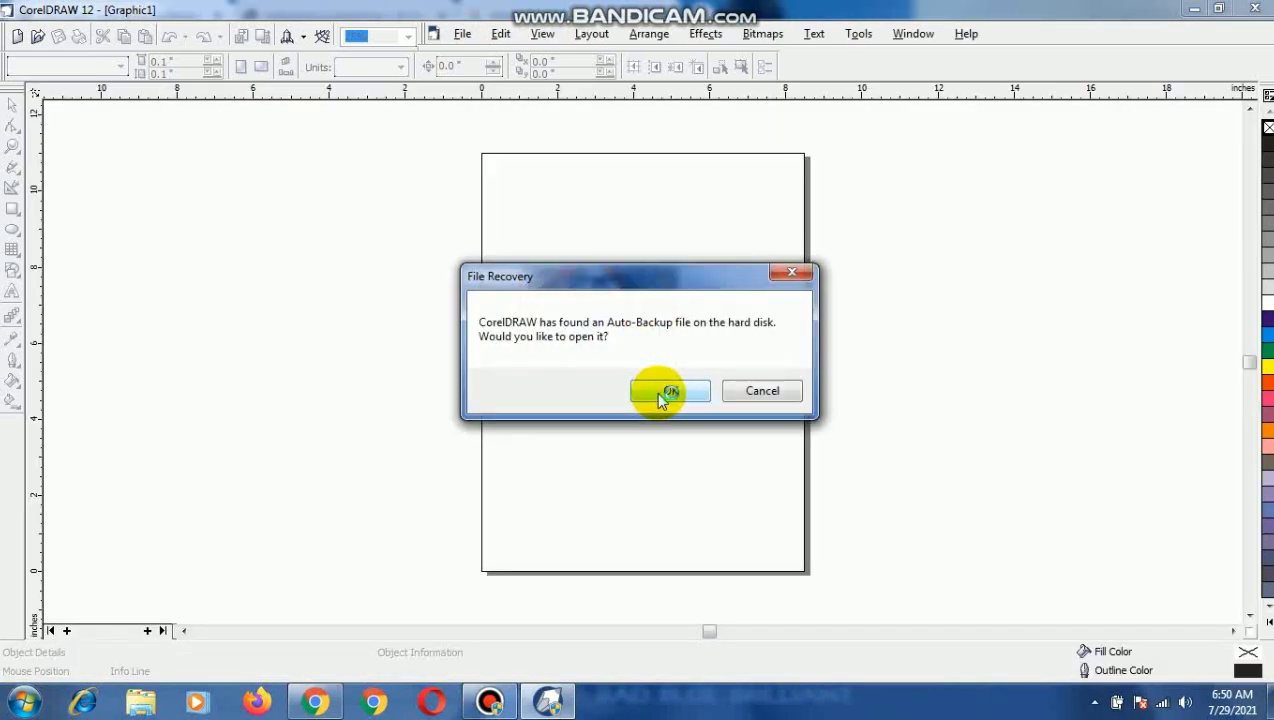
left_click(658, 391)
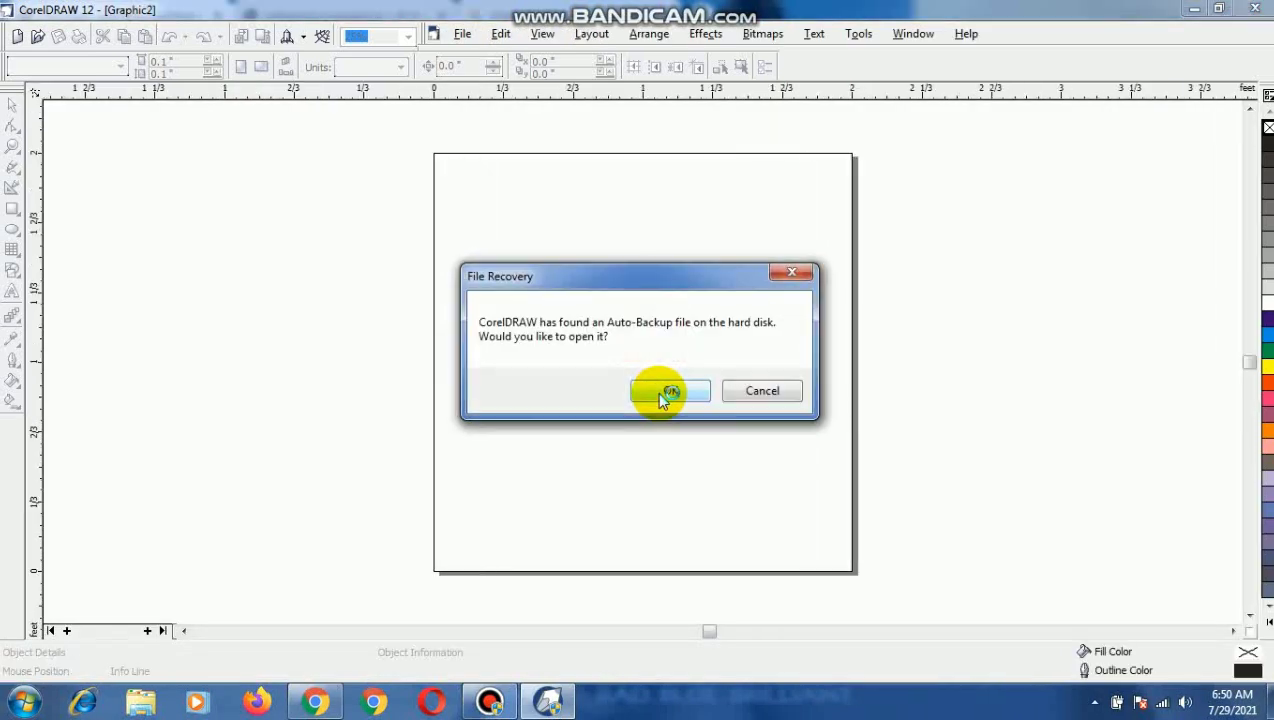
left_click(789, 280)
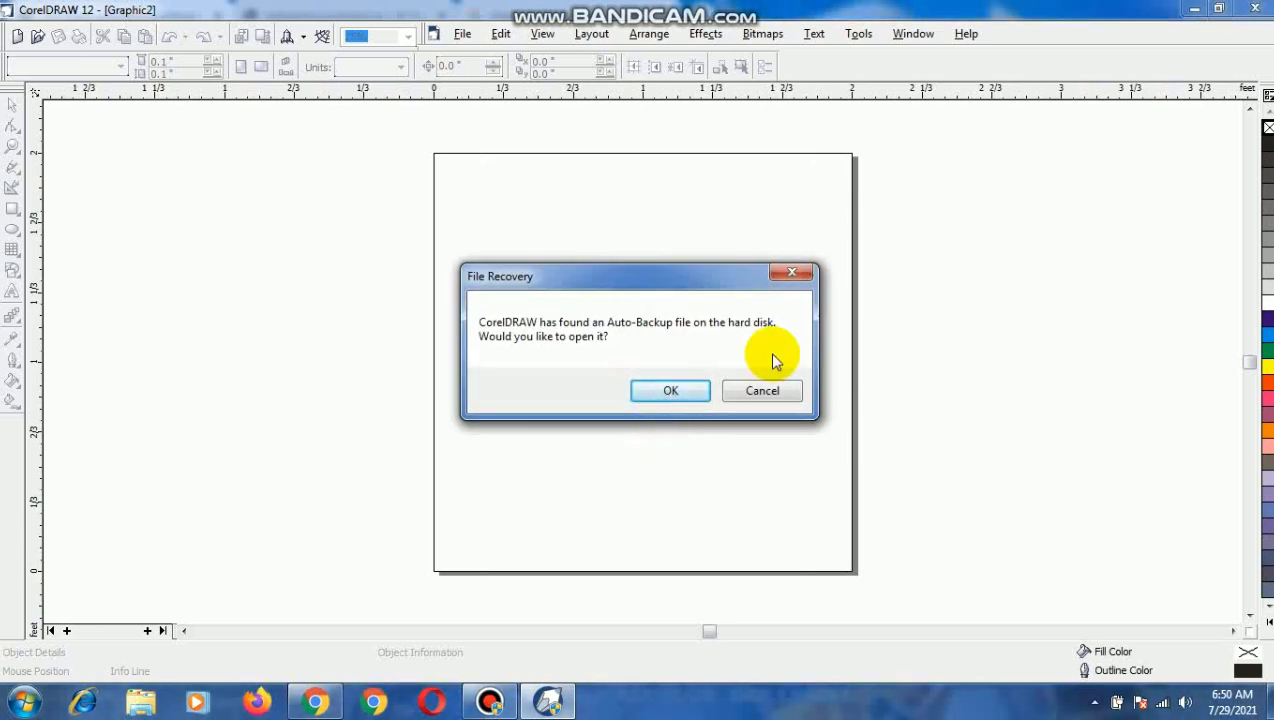
left_click(789, 280)
left_click(787, 283)
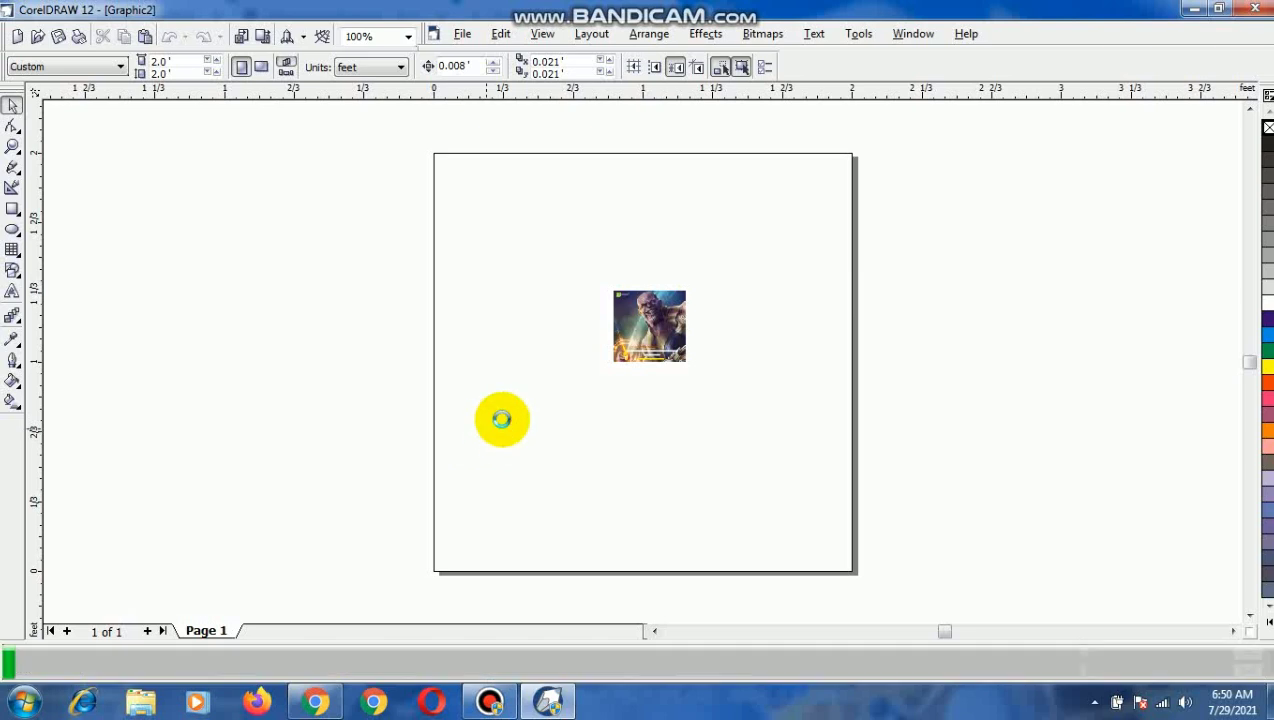
Draw a rectangle about 4.4 by 3 inches on the empty area left of the page, and return to the Pick tool.
left_click(12, 210)
left_click_drag(202, 283, 370, 397)
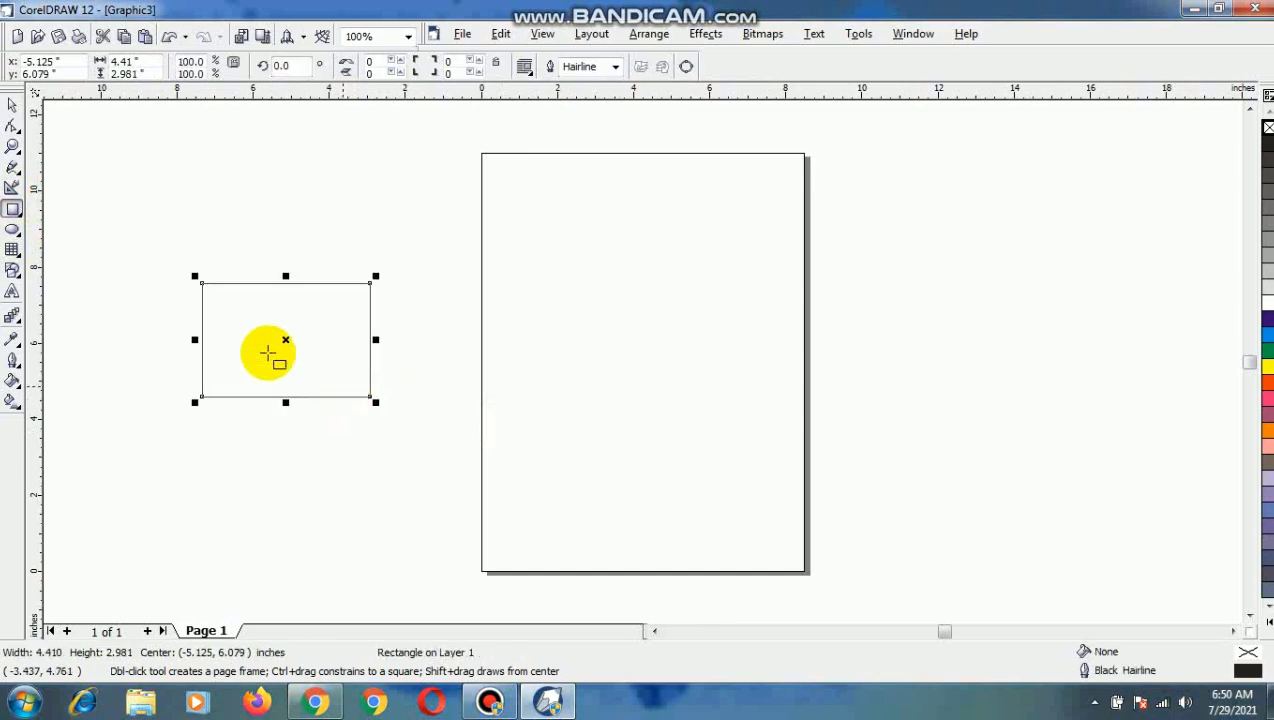
left_click(11, 112)
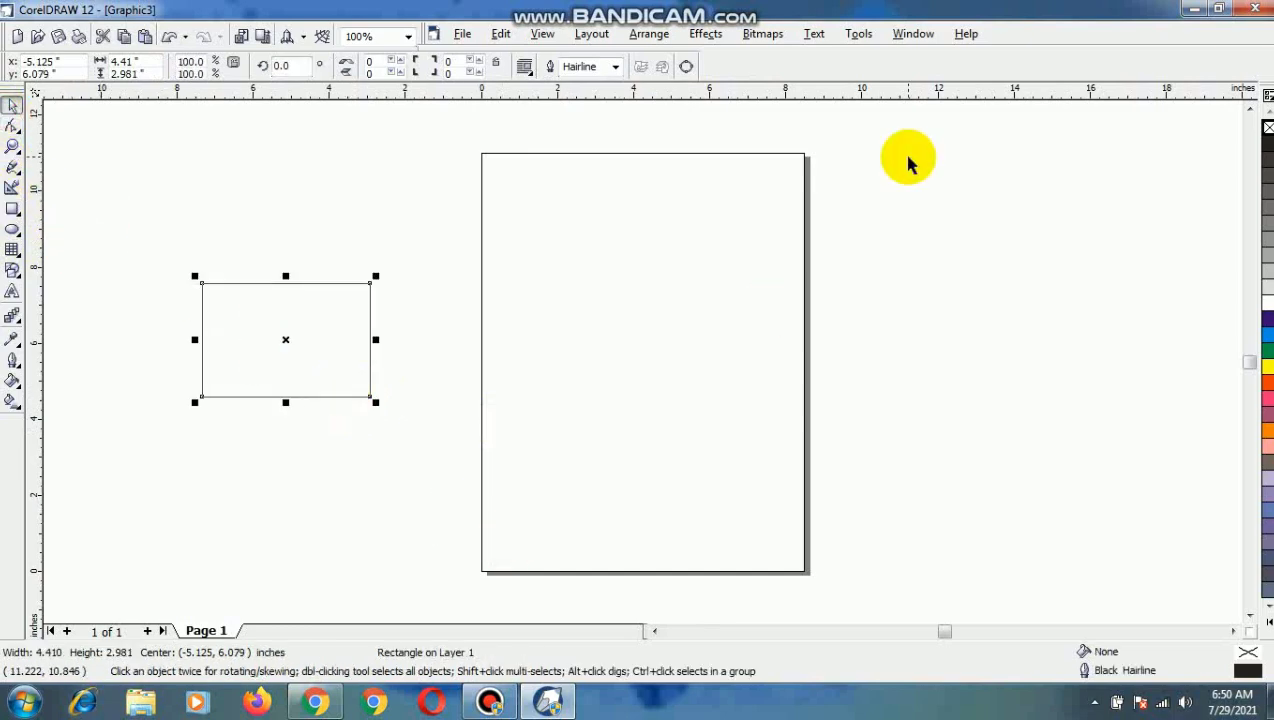
Minimise the open windows and open the pics folder on the desktop.
left_click(1193, 10)
left_click(1191, 13)
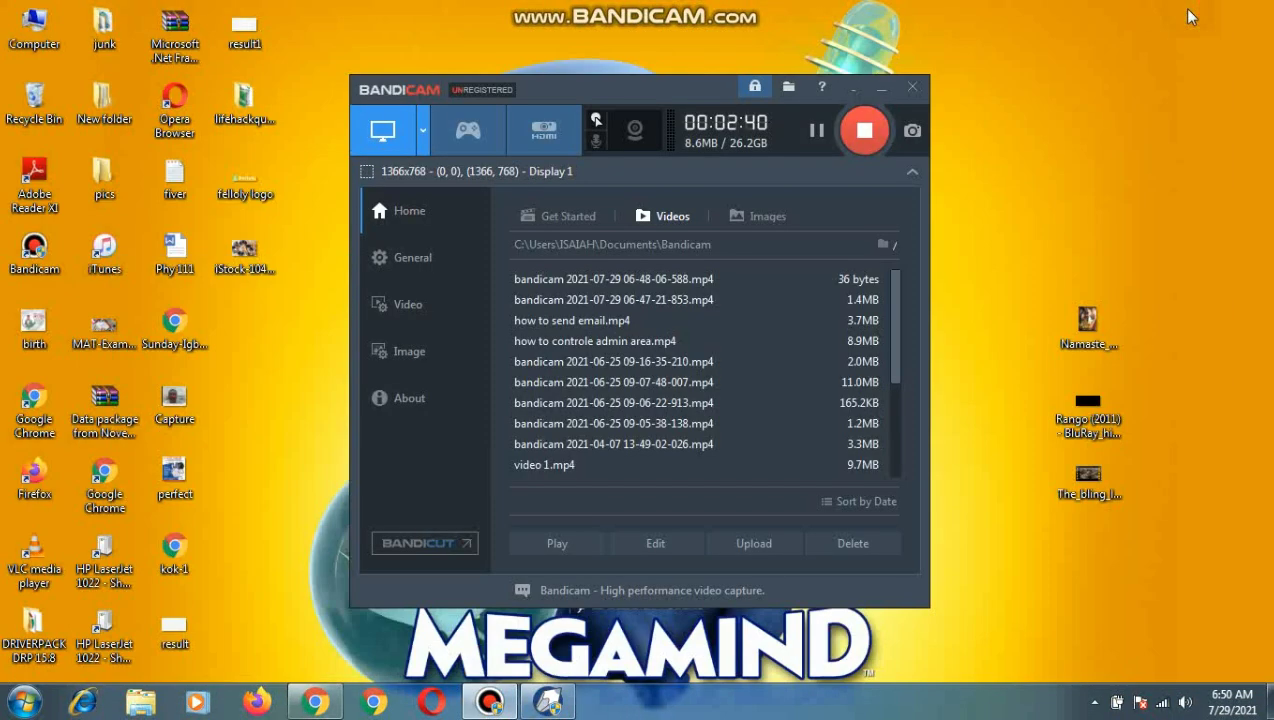
double_click(104, 183)
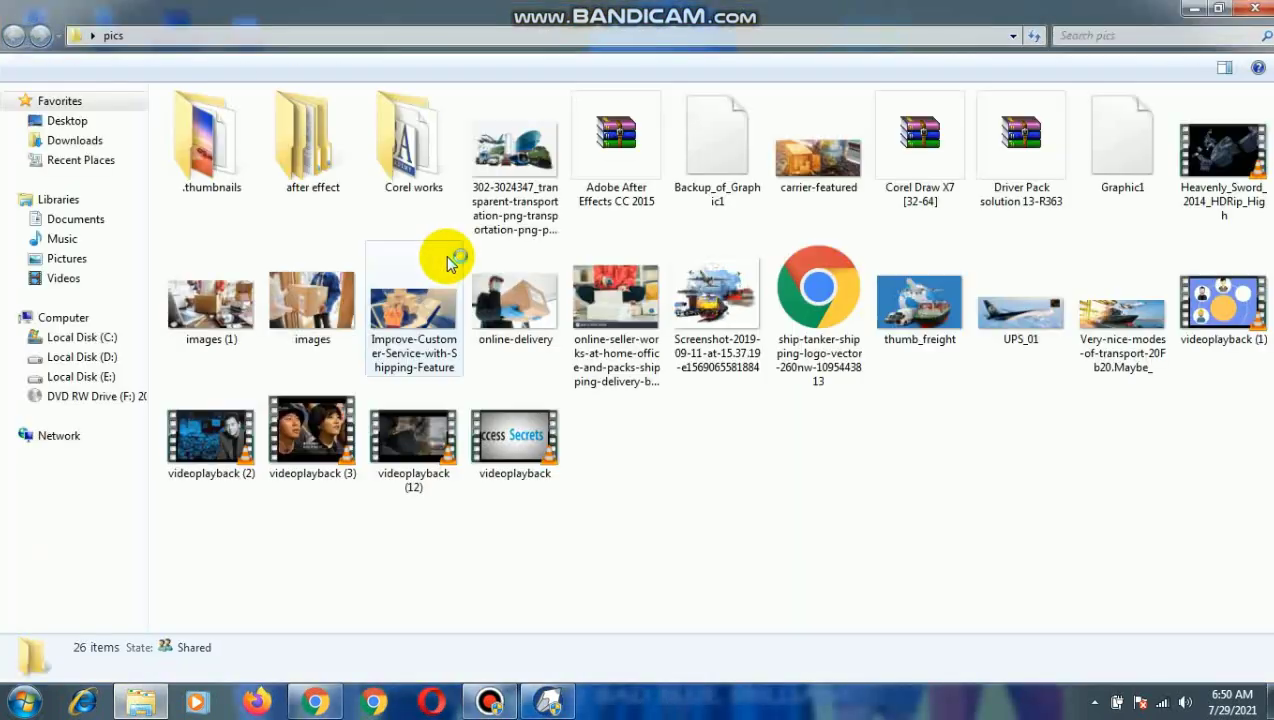
Copy the six images images (1), images, Improve-Customer-Service-with-Shipping-Feature, online-delivery, the online-seller picture and thumb_freight.
left_click(210, 318)
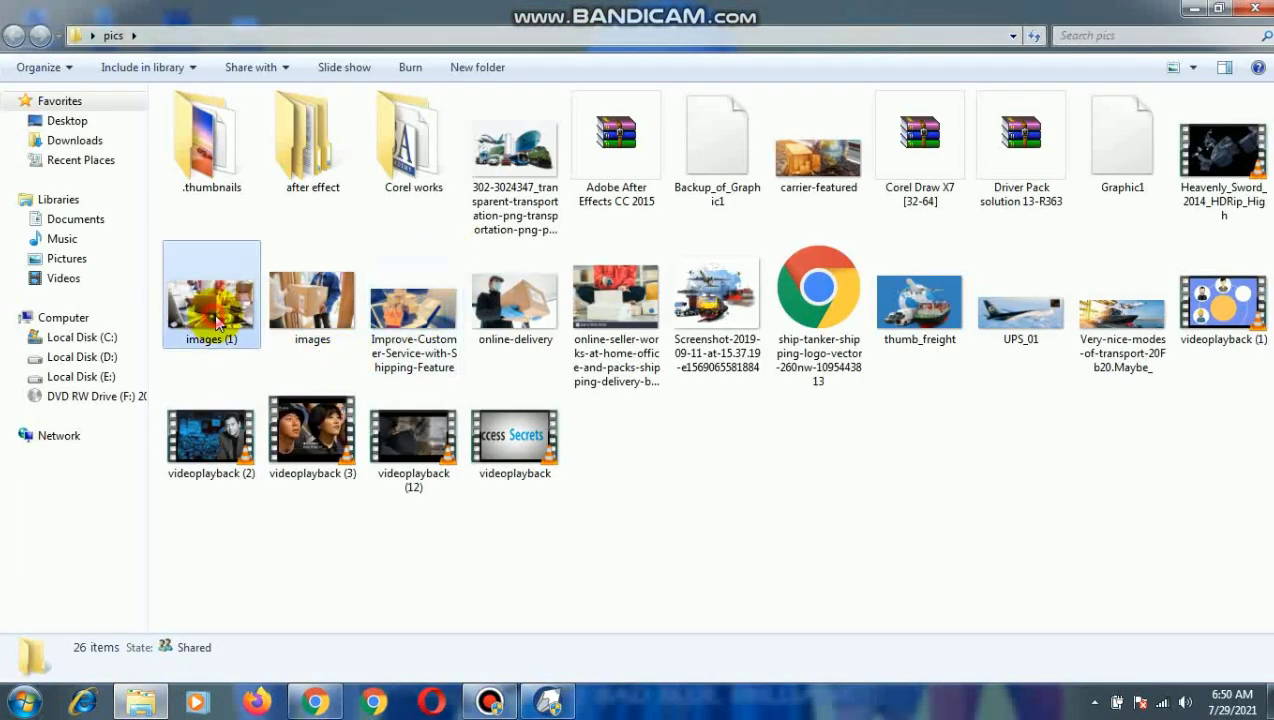
left_click(312, 305, "ctrl")
left_click(413, 310, "ctrl")
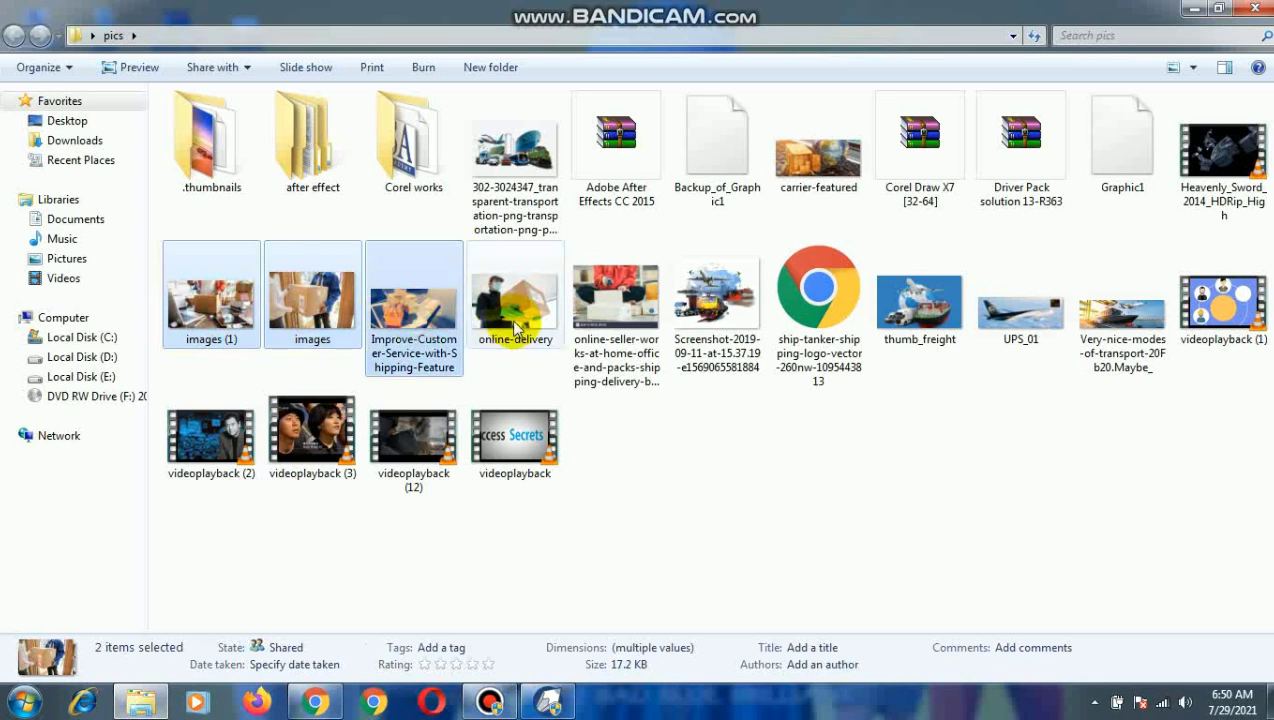
left_click(536, 318, "ctrl")
left_click(630, 310, "ctrl")
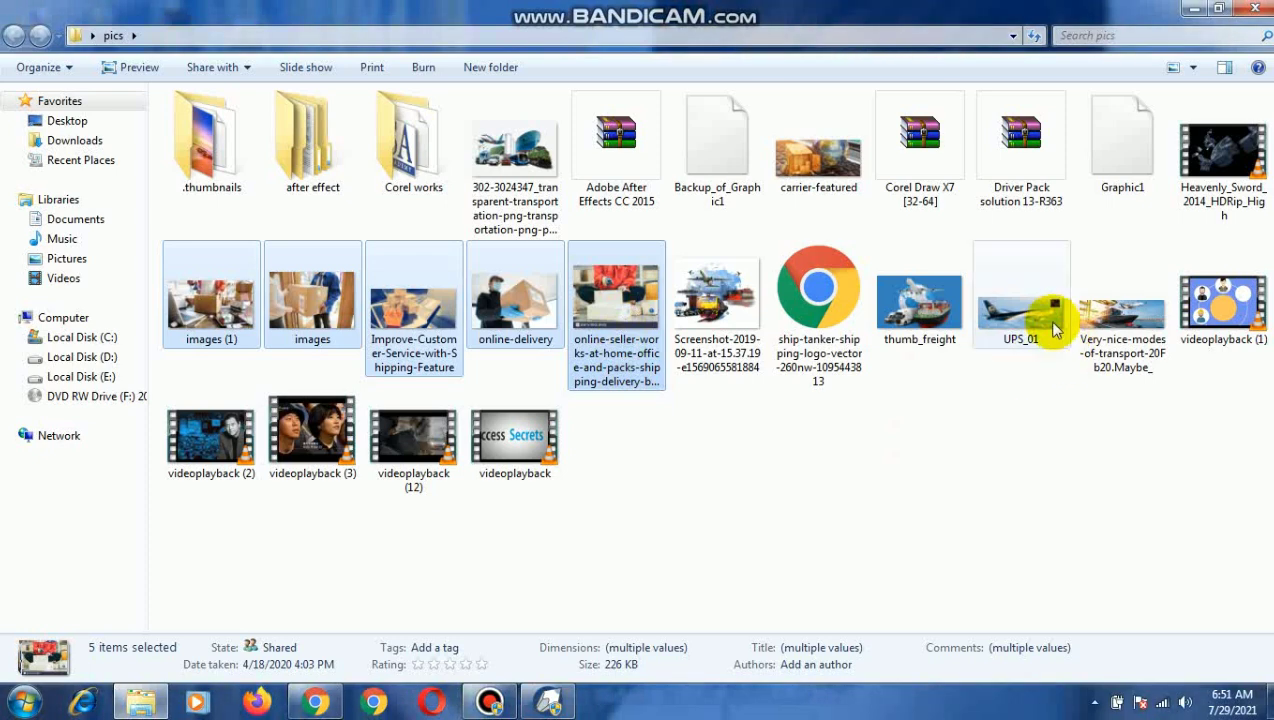
left_click(909, 324, "ctrl")
right_click(909, 324)
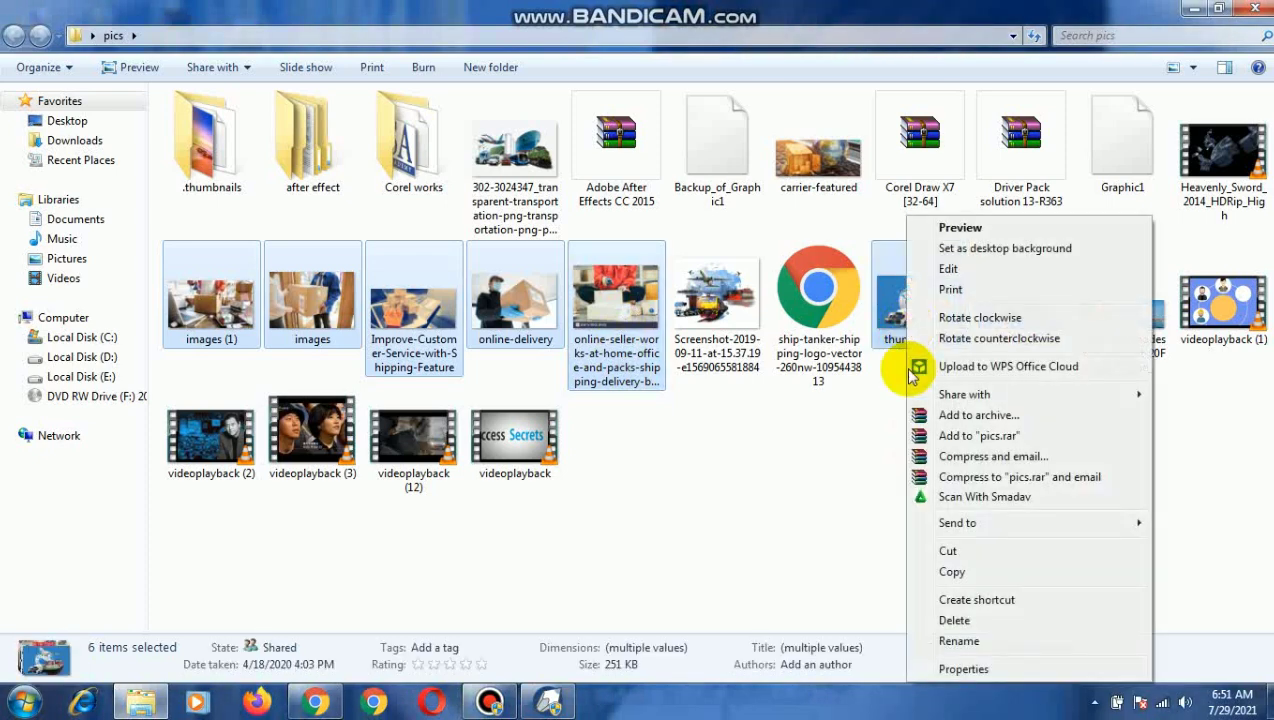
left_click(950, 567)
Switch to CorelDRAW, paste the copied images into the document, and add a second page.
left_click(548, 702)
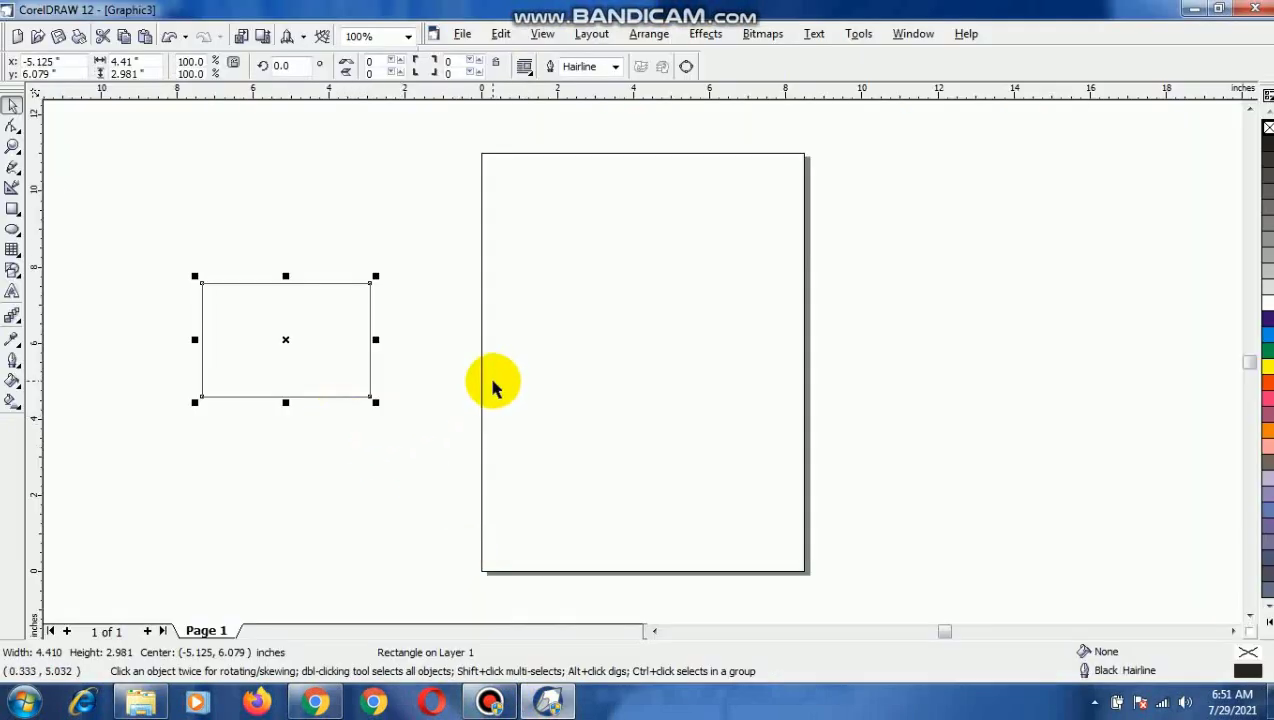
key("ctrl+v")
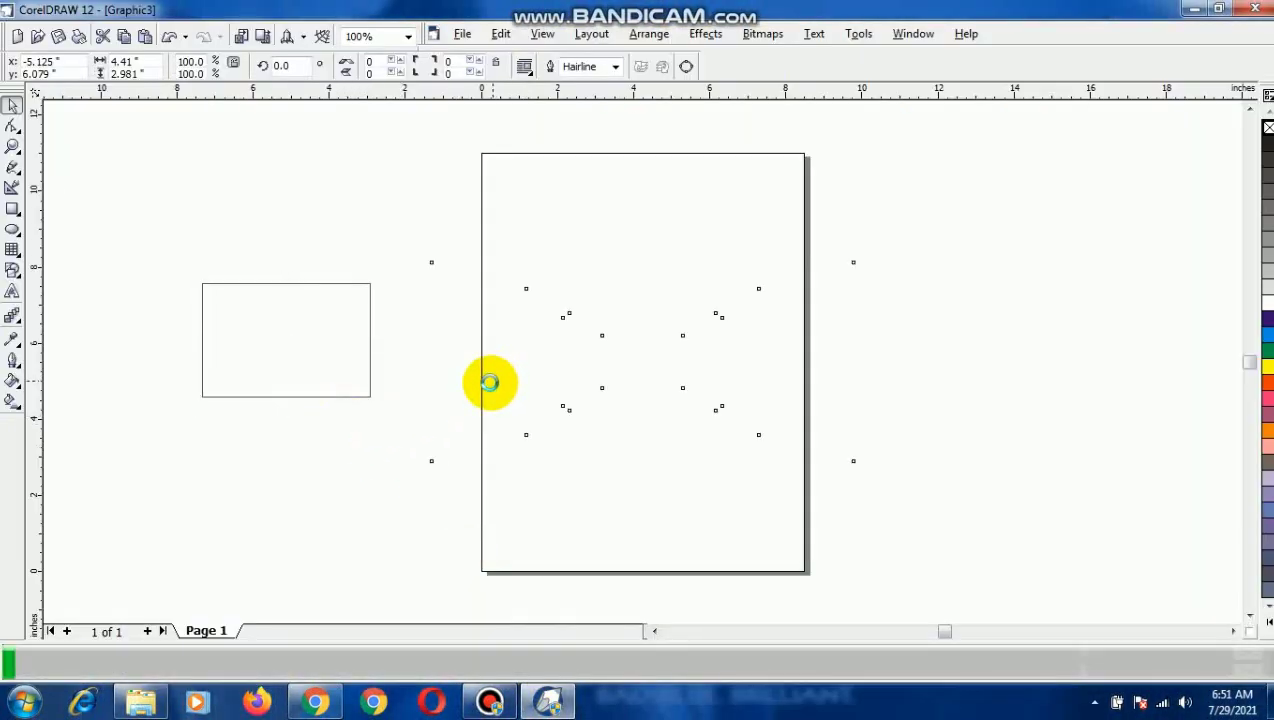
left_click(148, 631)
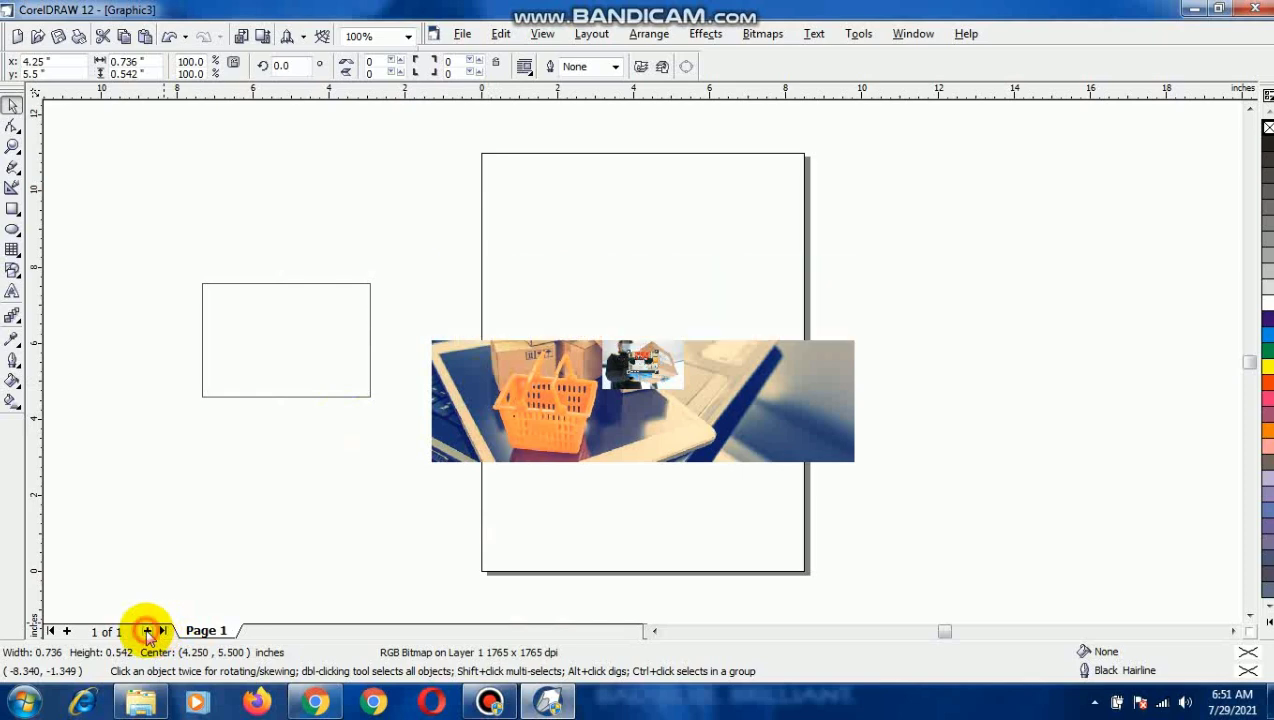
Move the small online-seller image off the page to its left, and enlarge it to about 2.8 by 2.1 inches while on page 2.
left_click_drag(253, 336, 288, 437)
left_click(205, 631)
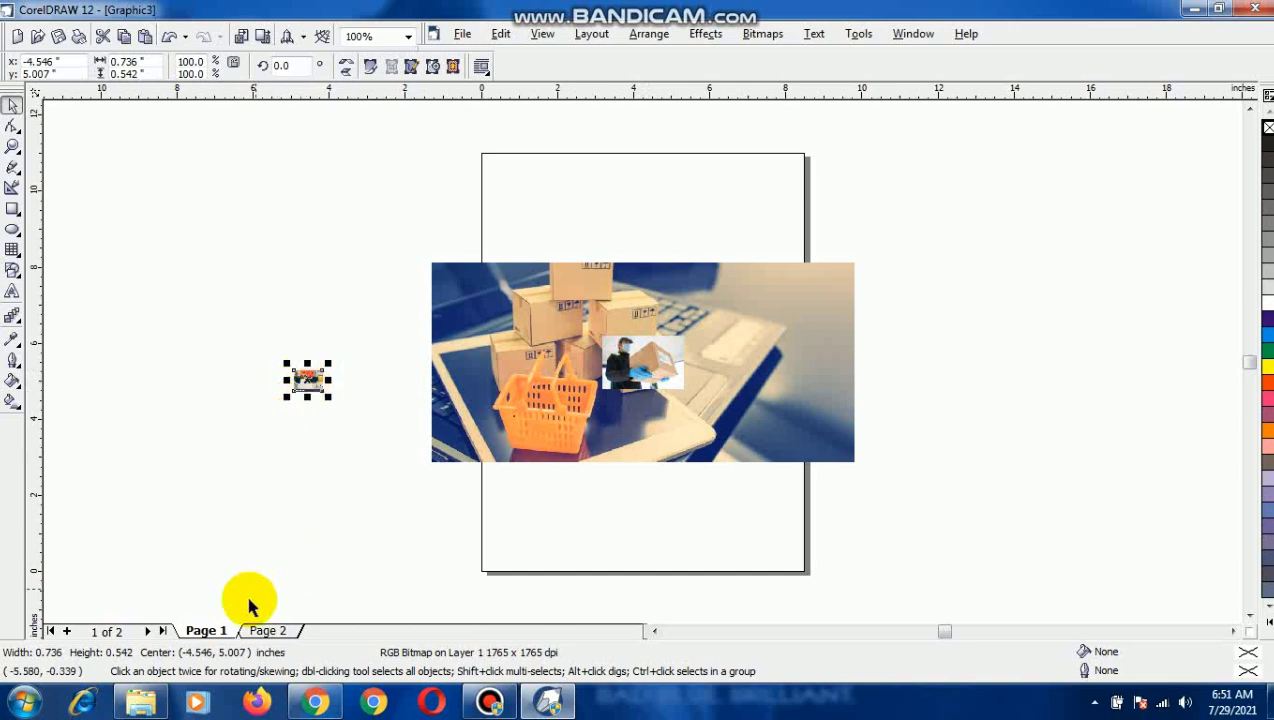
left_click(266, 631)
left_click(307, 378)
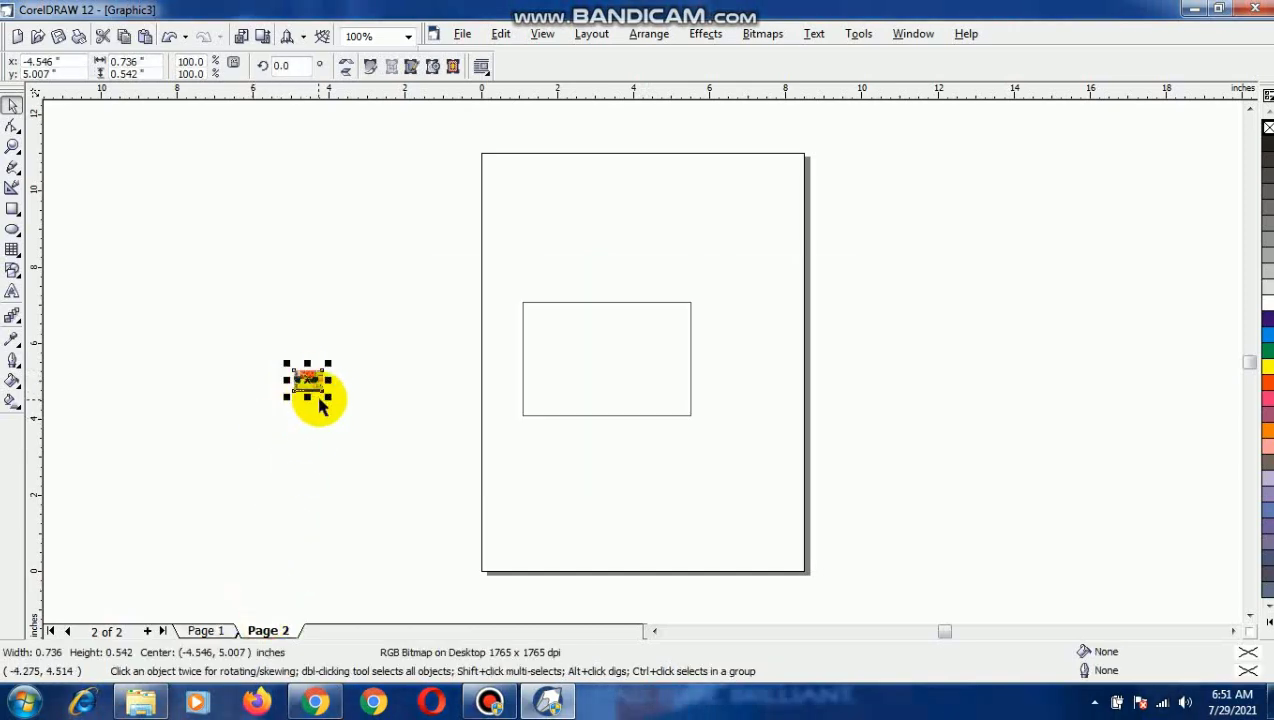
left_click_drag(328, 394, 441, 455)
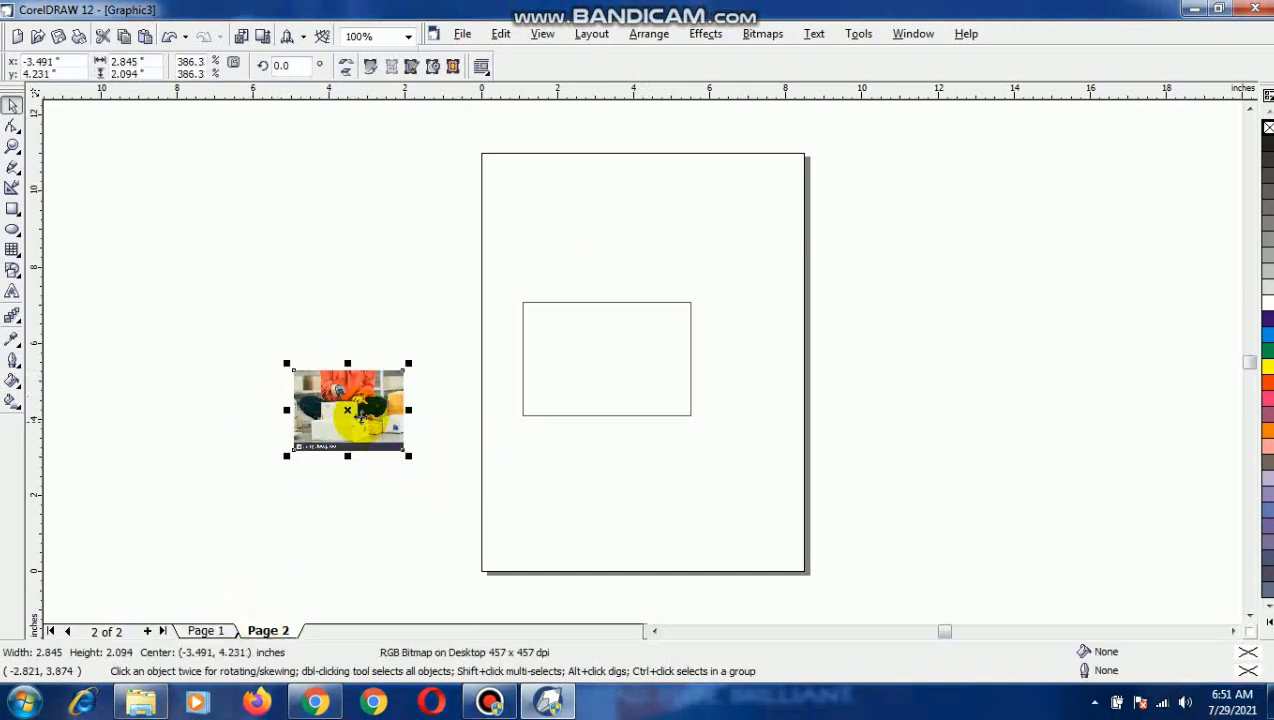
Try to place the enlarged online-seller image into the rectangle on page 2.
left_click_drag(336, 411, 582, 360)
left_click(499, 368)
left_click(651, 383)
left_click(1266, 302)
left_click(343, 414)
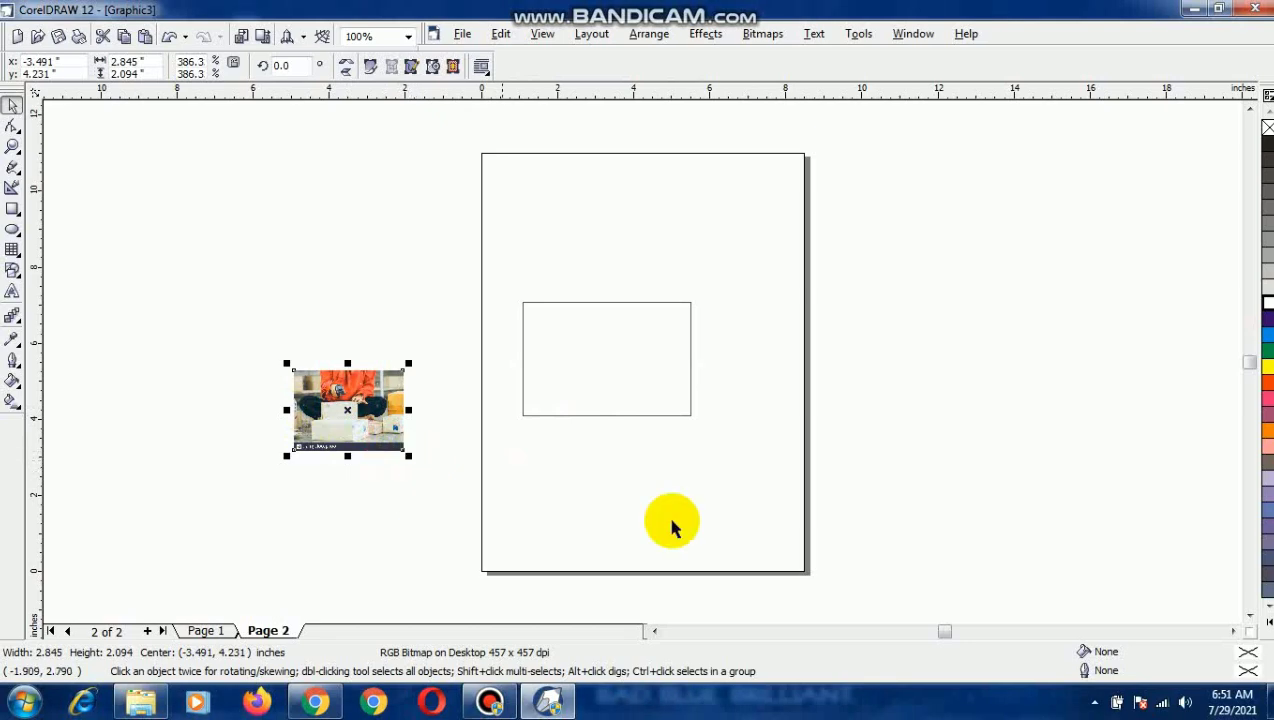
mouse_move(490, 700)
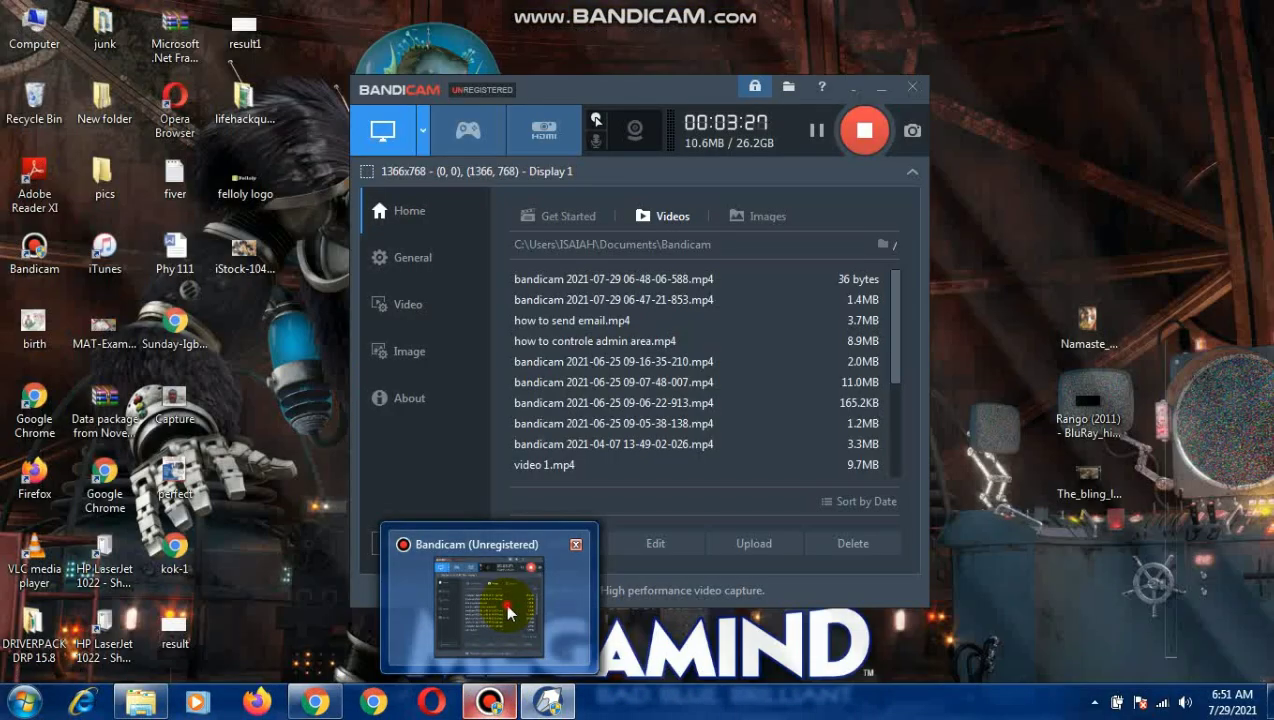
left_click(505, 604)
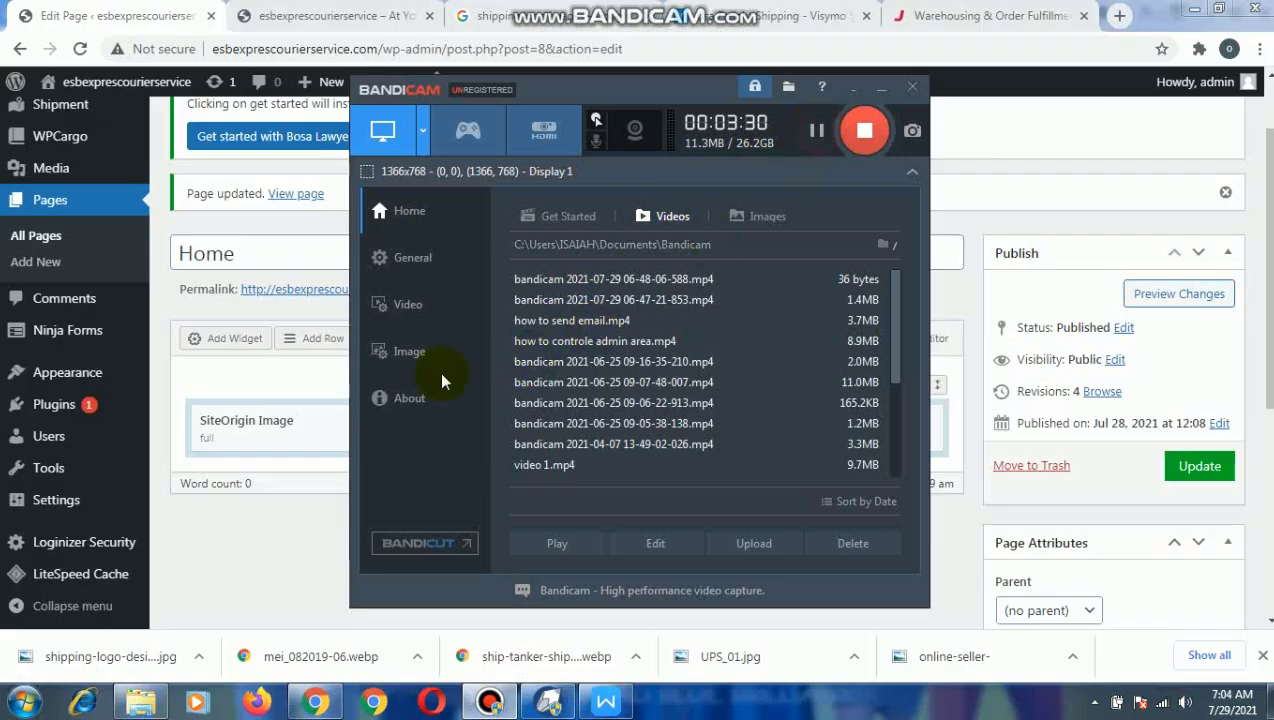
Return to the Home page editor in the browser and insert a new row with three even columns.
left_click(260, 508)
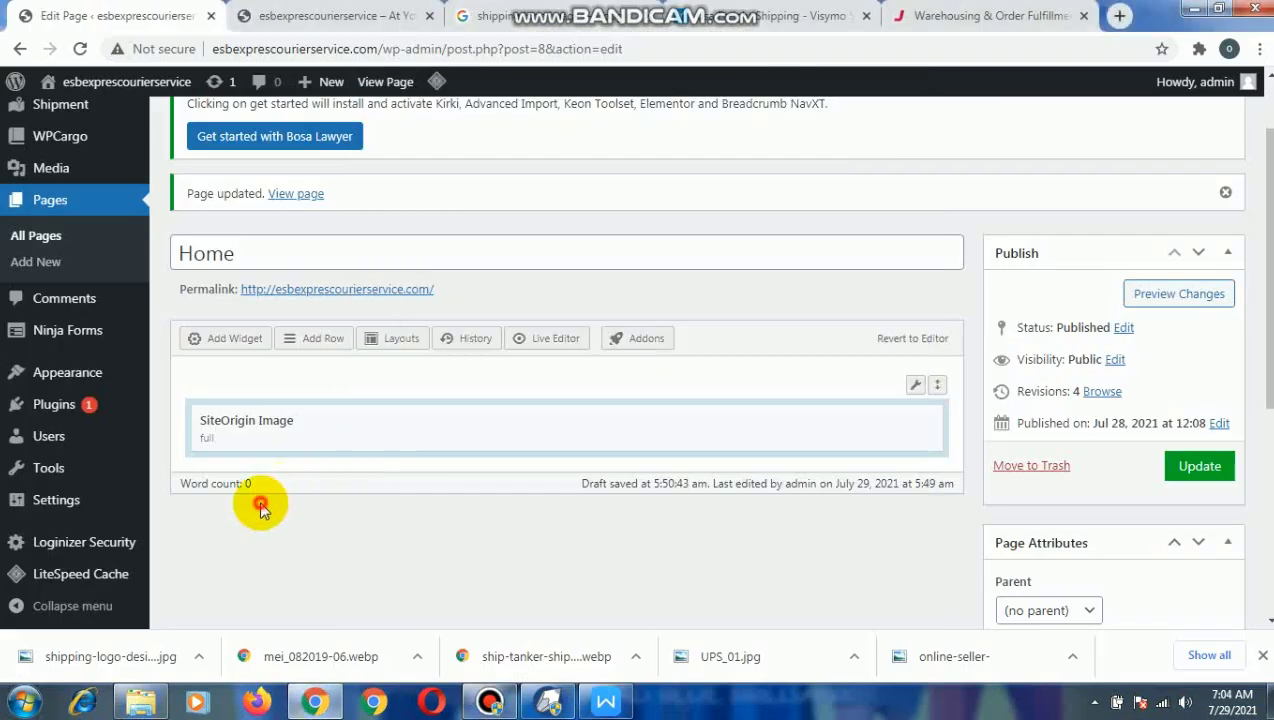
left_click(320, 343)
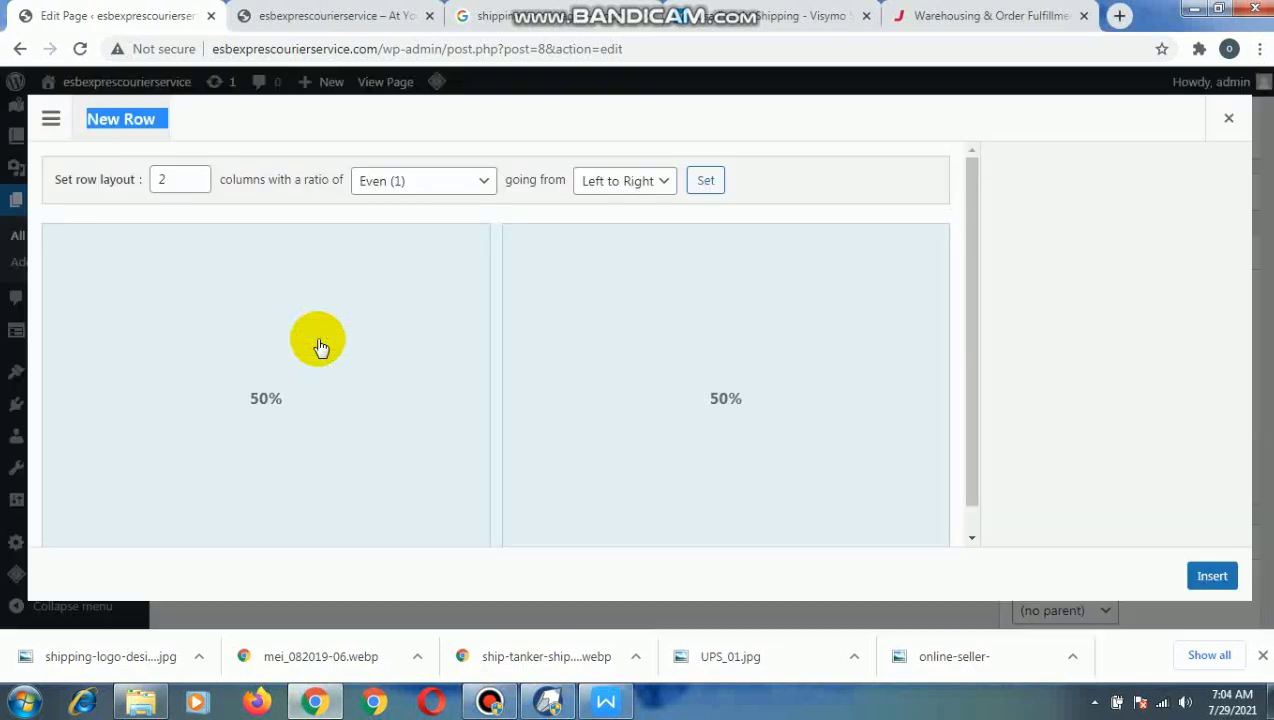
left_click(195, 185)
left_click(195, 174)
left_click(195, 174)
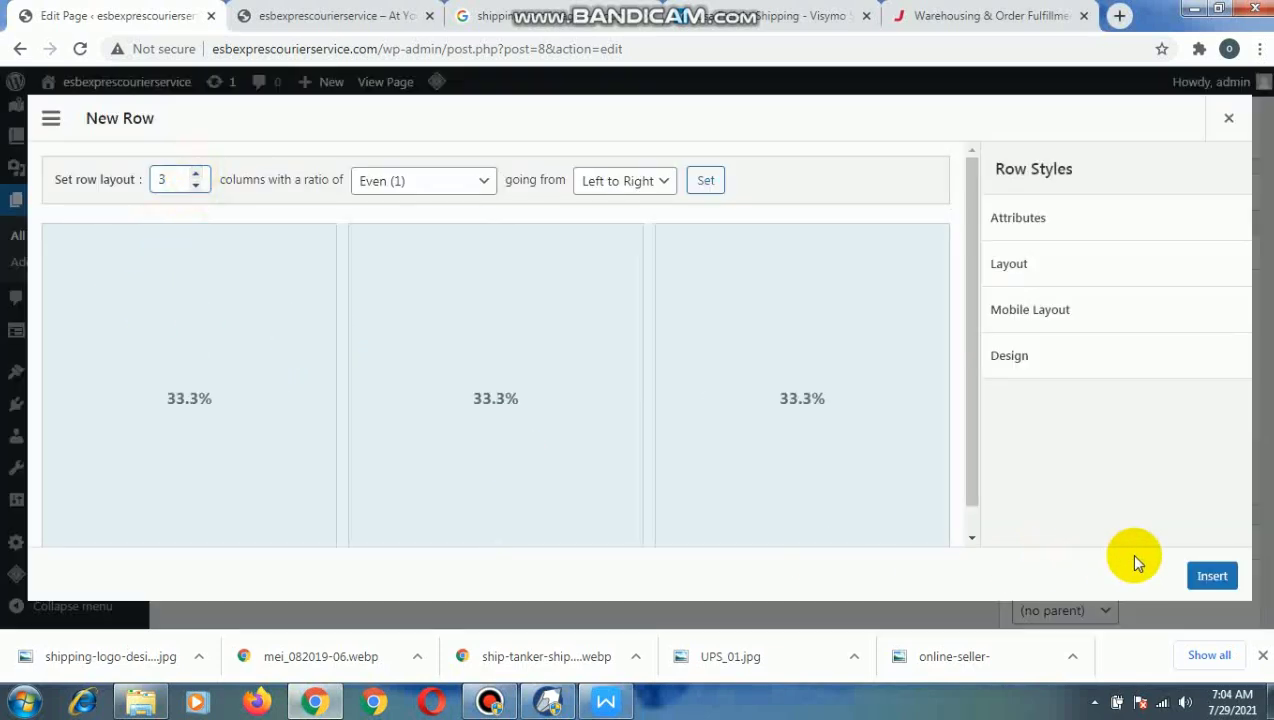
left_click(1203, 577)
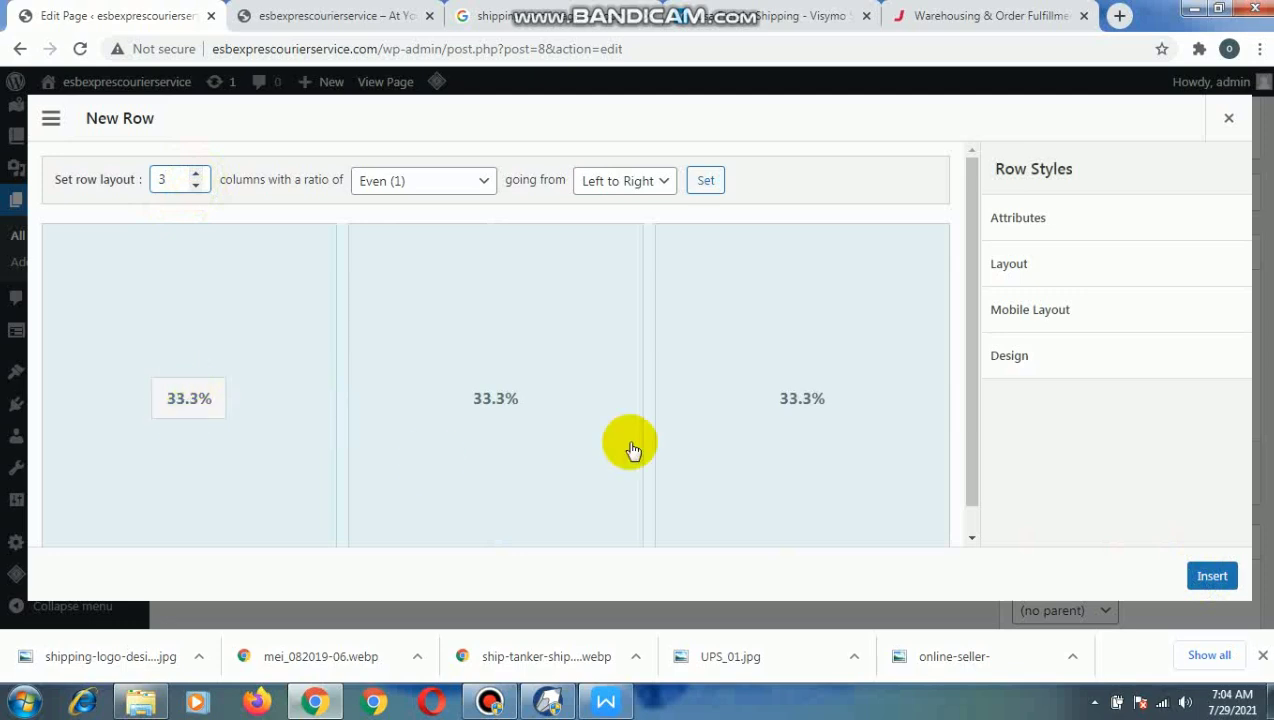
left_click(1200, 576)
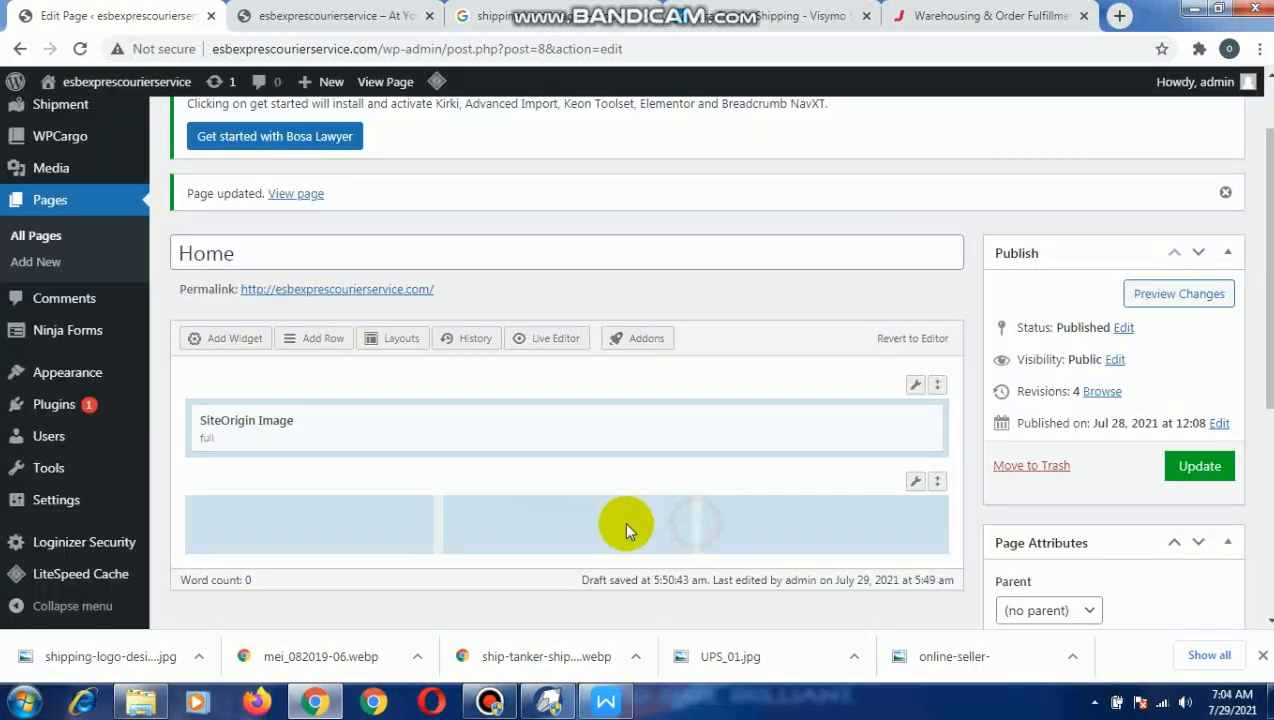
Add a SiteOrigin Image widget to the first column of the new three-column row and open its settings.
left_click(341, 510)
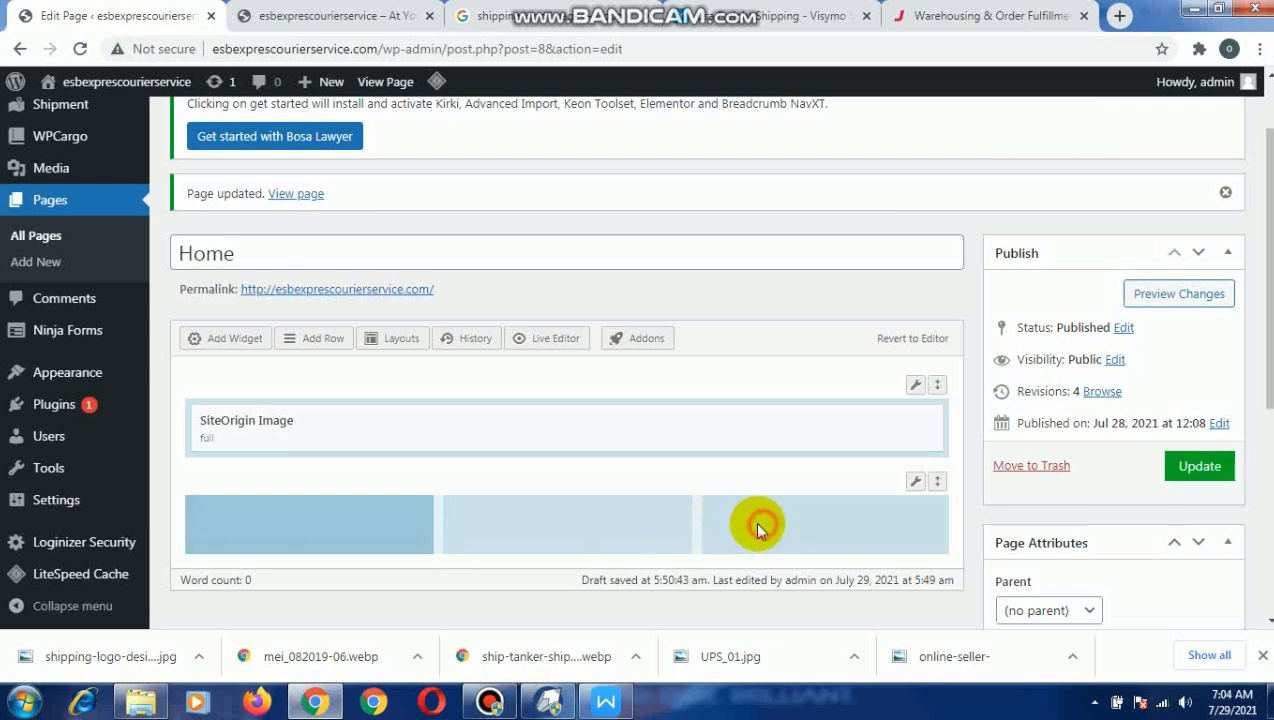
left_click(757, 525)
left_click(593, 517)
left_click(387, 518)
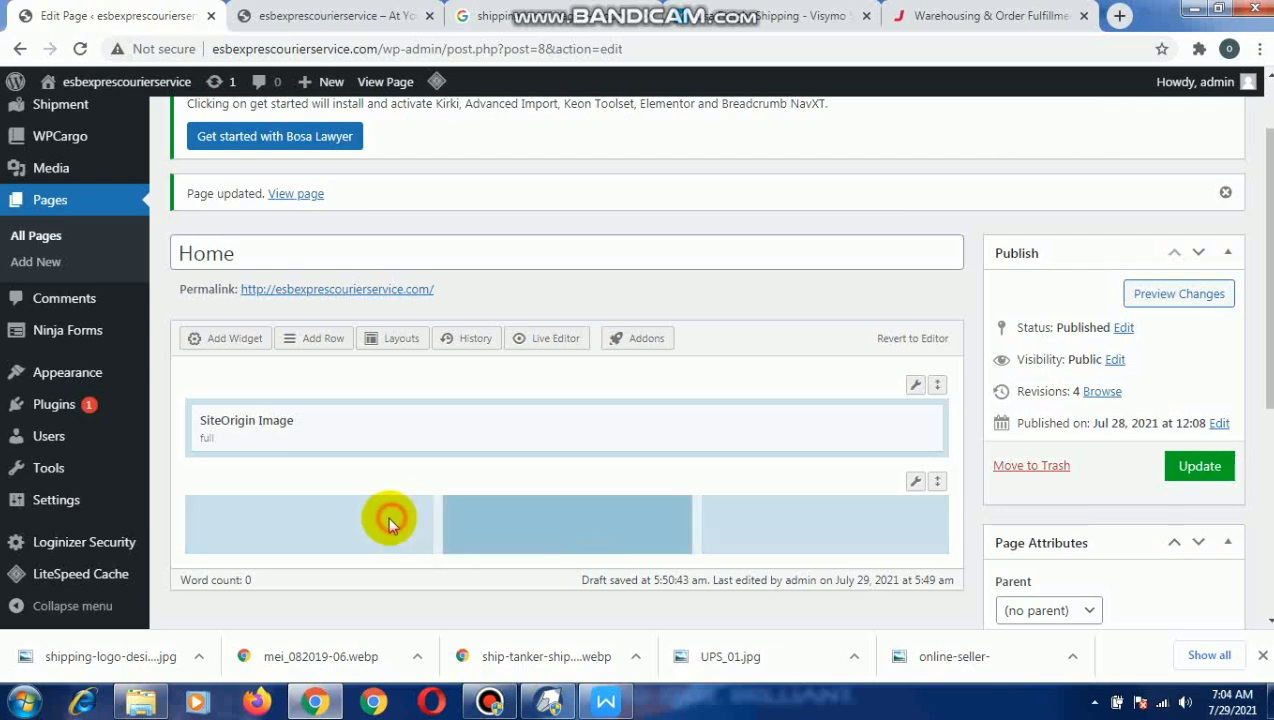
left_click(231, 345)
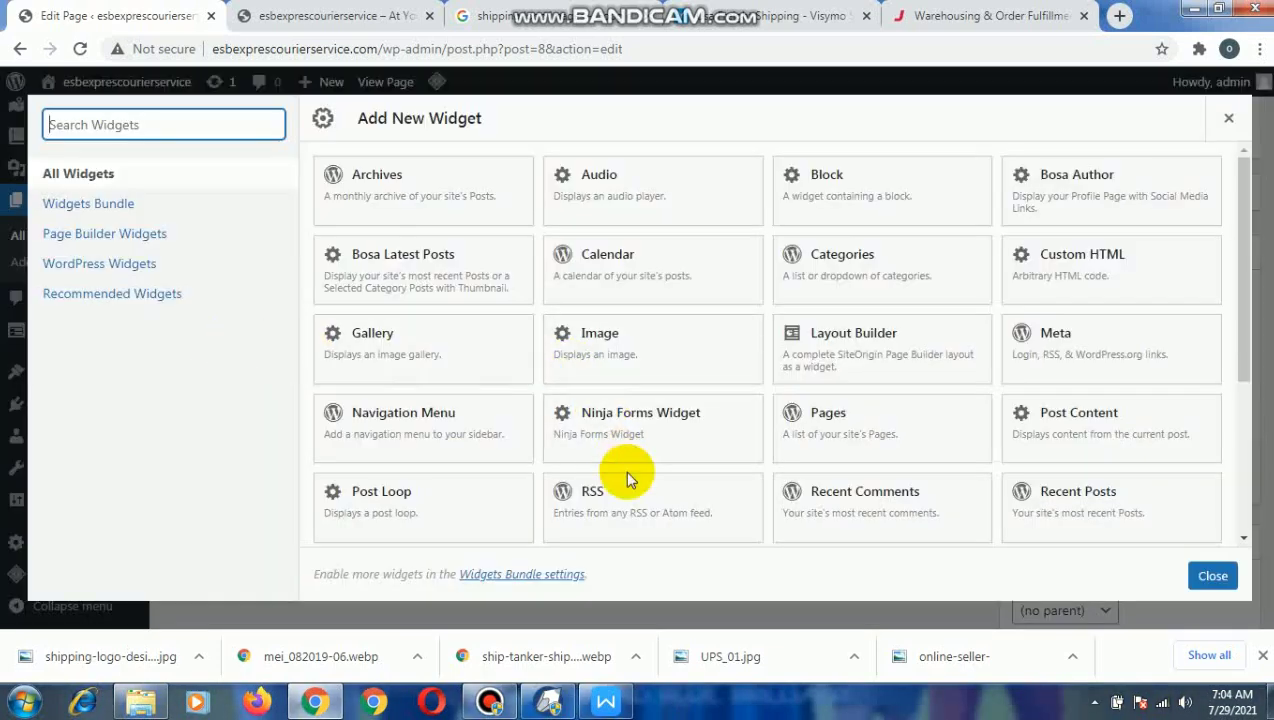
scroll(660, 475, "down", 3)
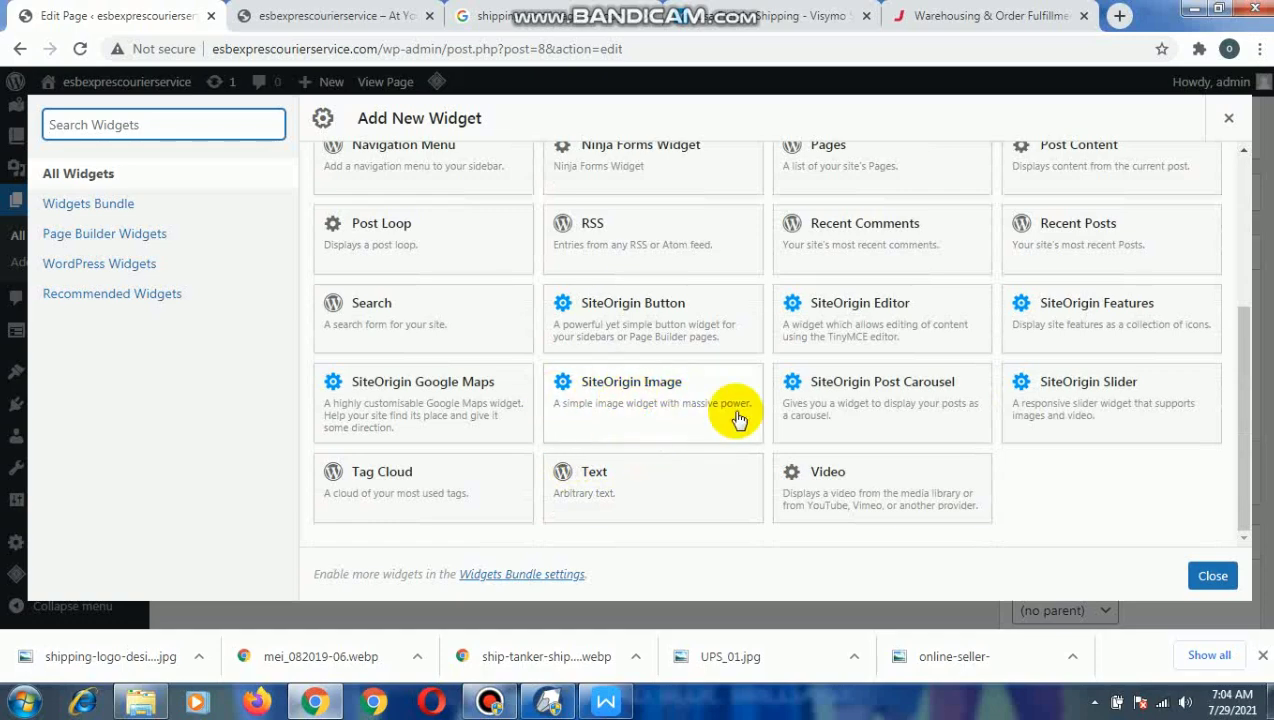
scroll(676, 372, "up", 1)
scroll(660, 360, "up", 3)
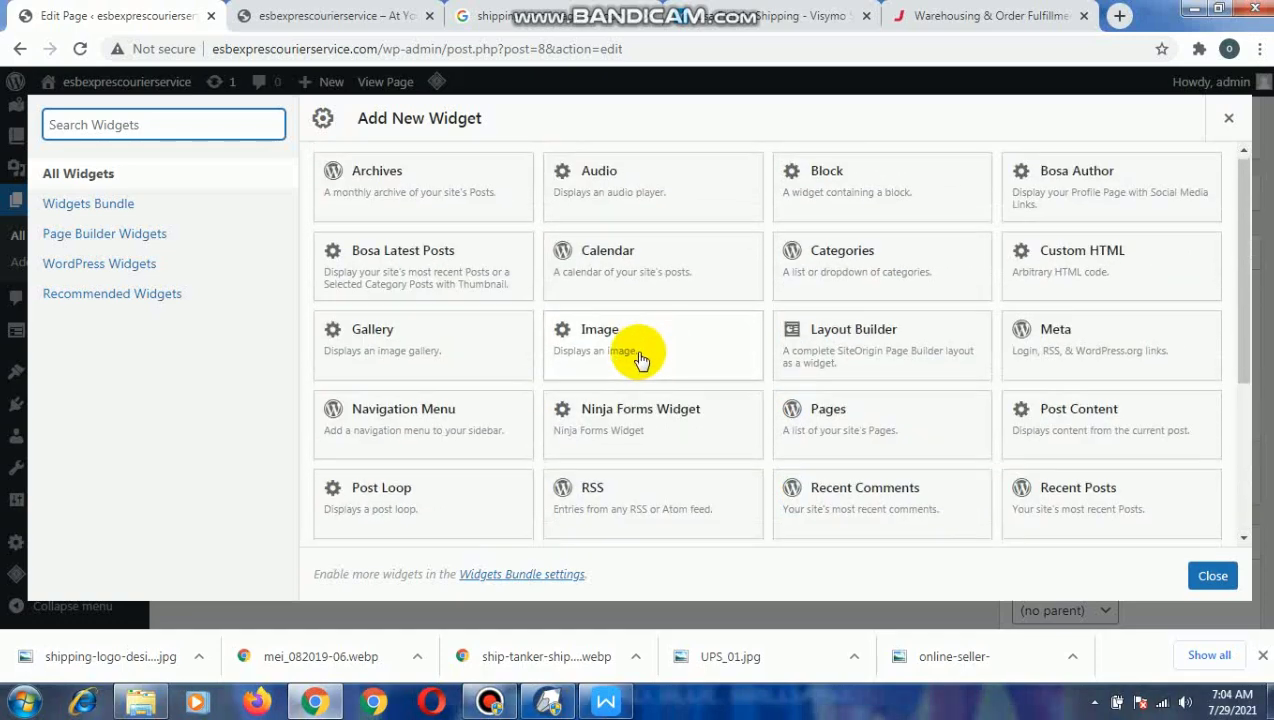
scroll(635, 420, "down", 3)
left_click(614, 392)
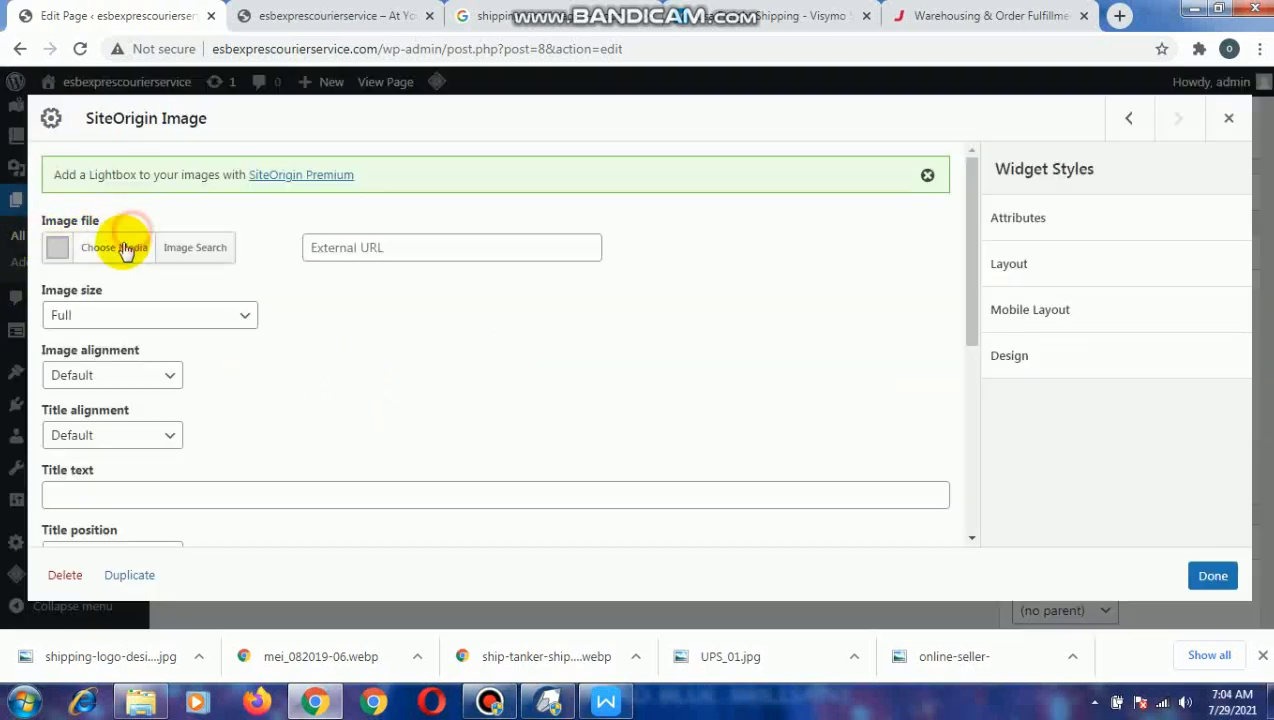
Upload the images im, im1, im2, im4, im5 and im6 from the pics folder to the media library.
left_click(124, 252)
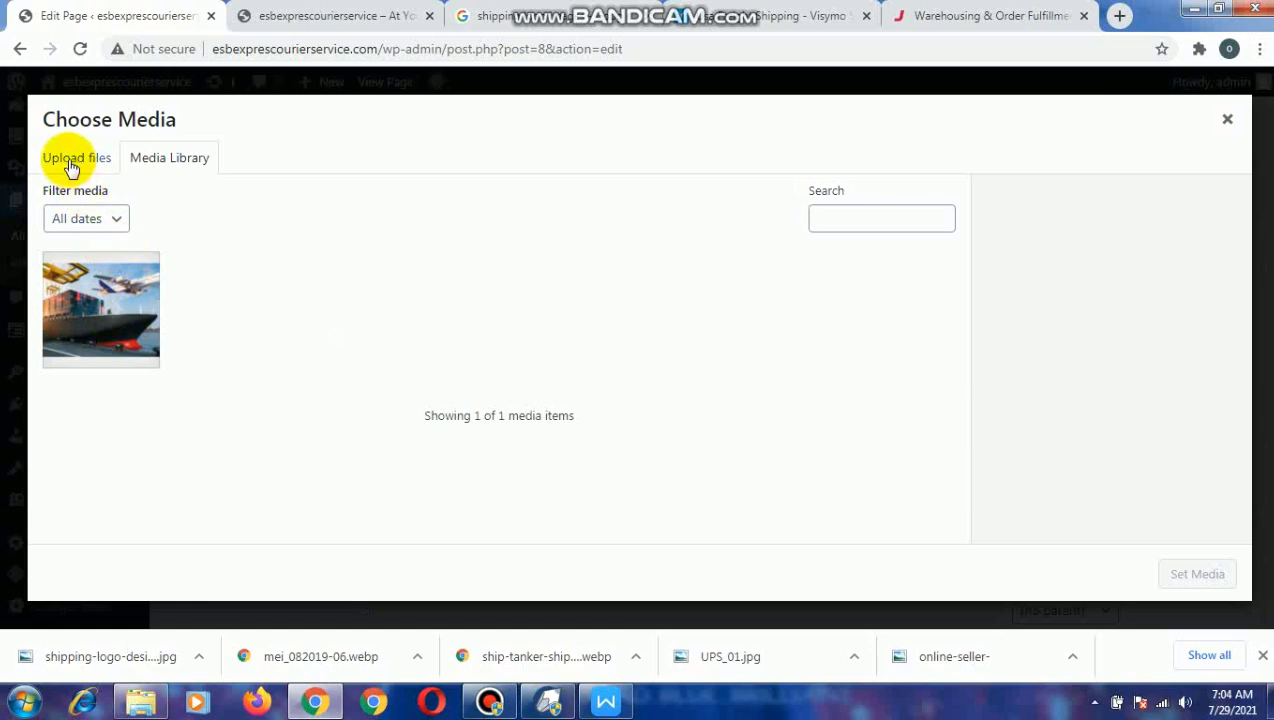
left_click(70, 160)
left_click(643, 390)
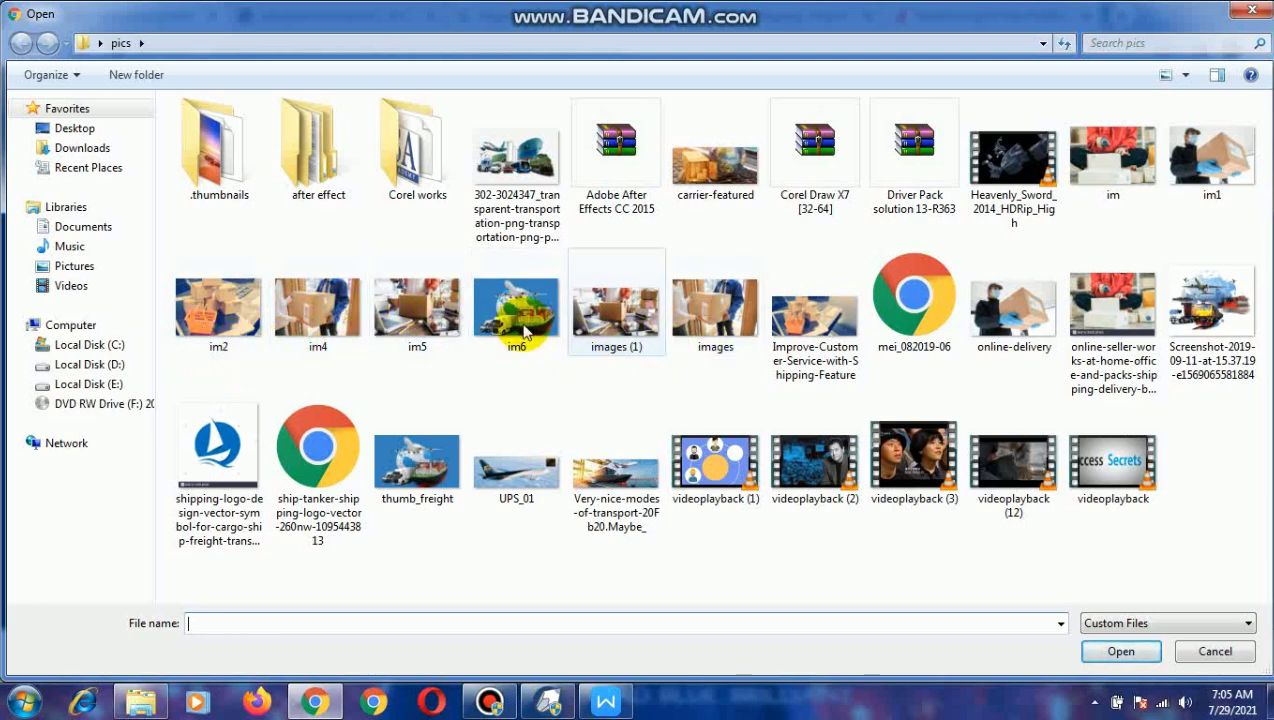
left_click(248, 333)
left_click(316, 322, "ctrl")
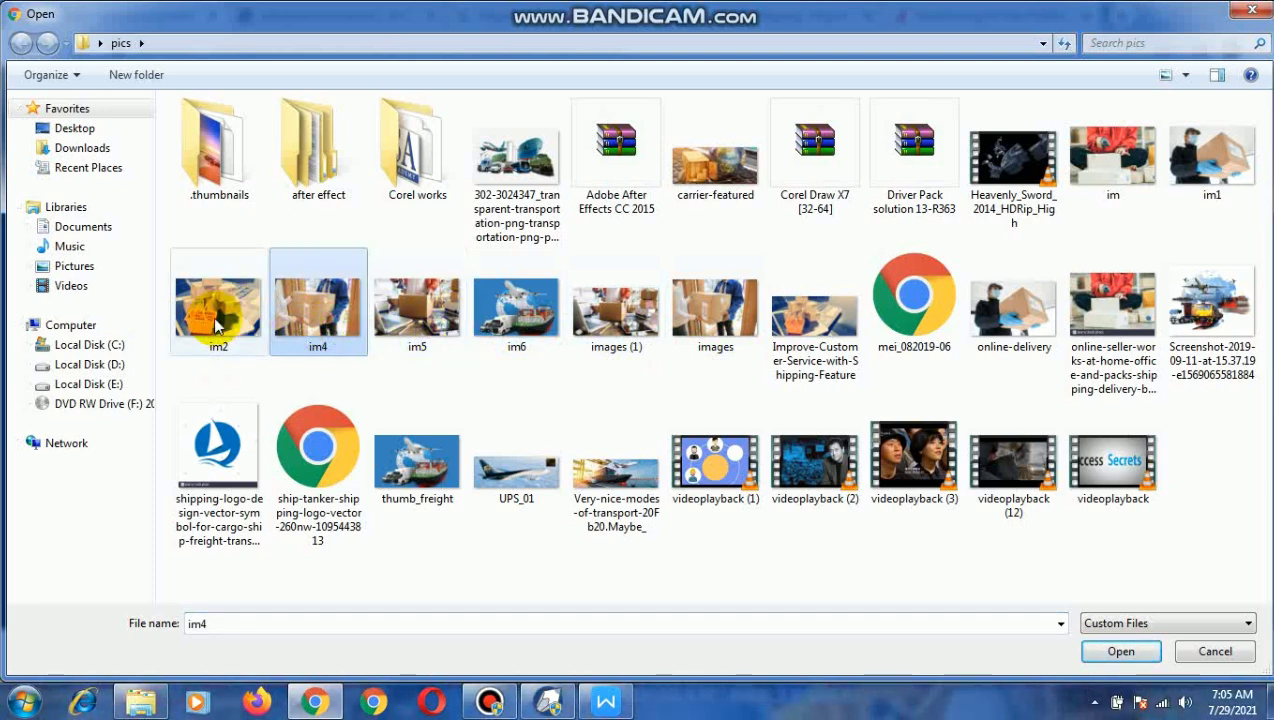
left_click(388, 342, "ctrl")
left_click(492, 343, "ctrl")
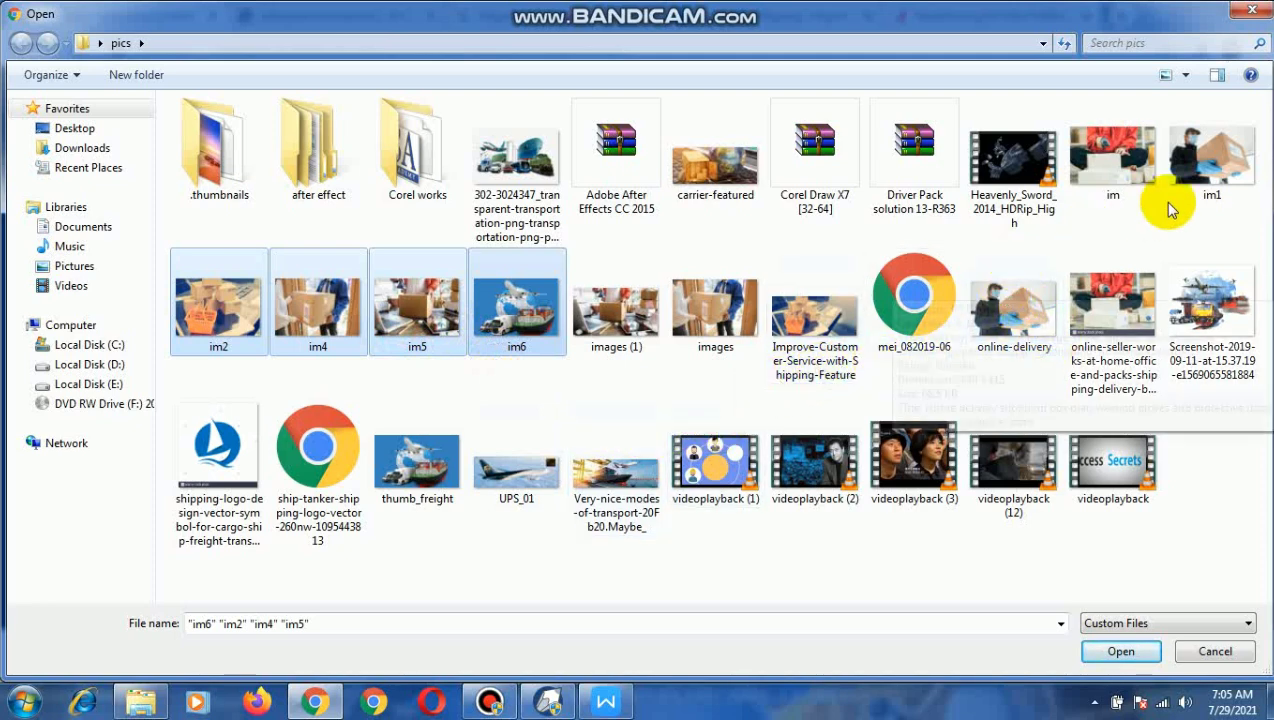
left_click(1175, 165, "ctrl")
left_click(1140, 177, "ctrl")
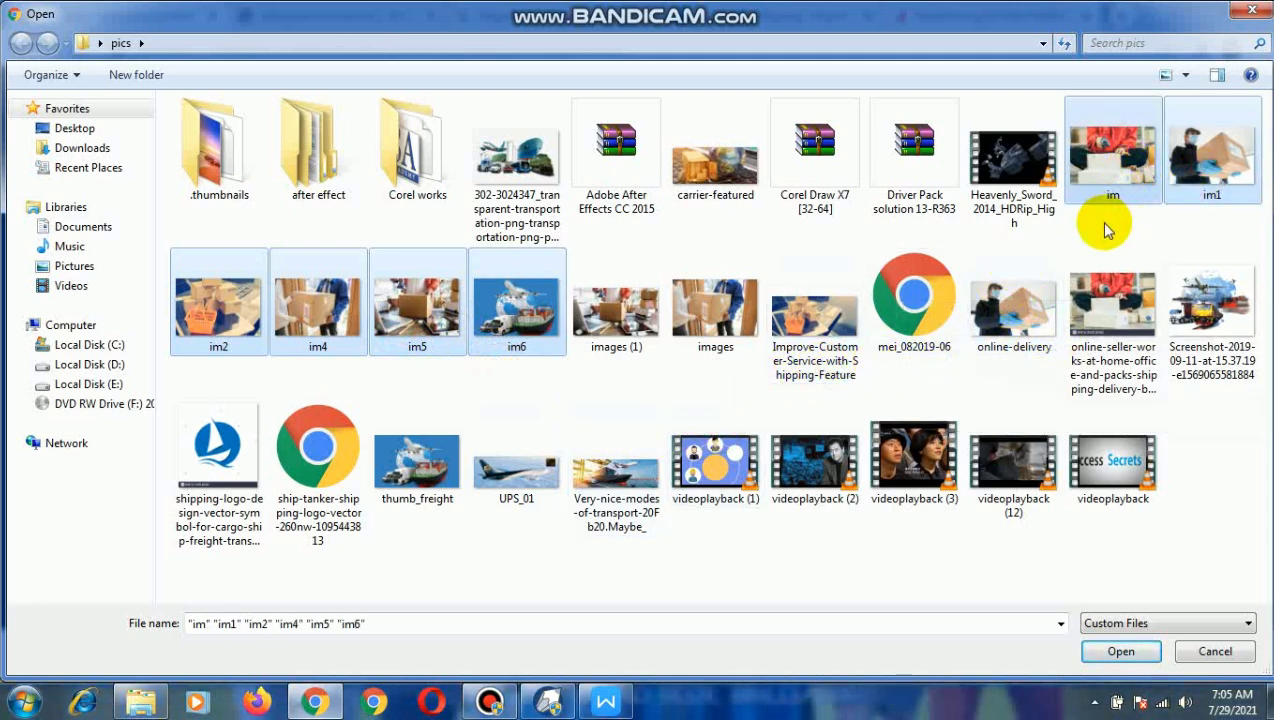
left_click(1115, 652)
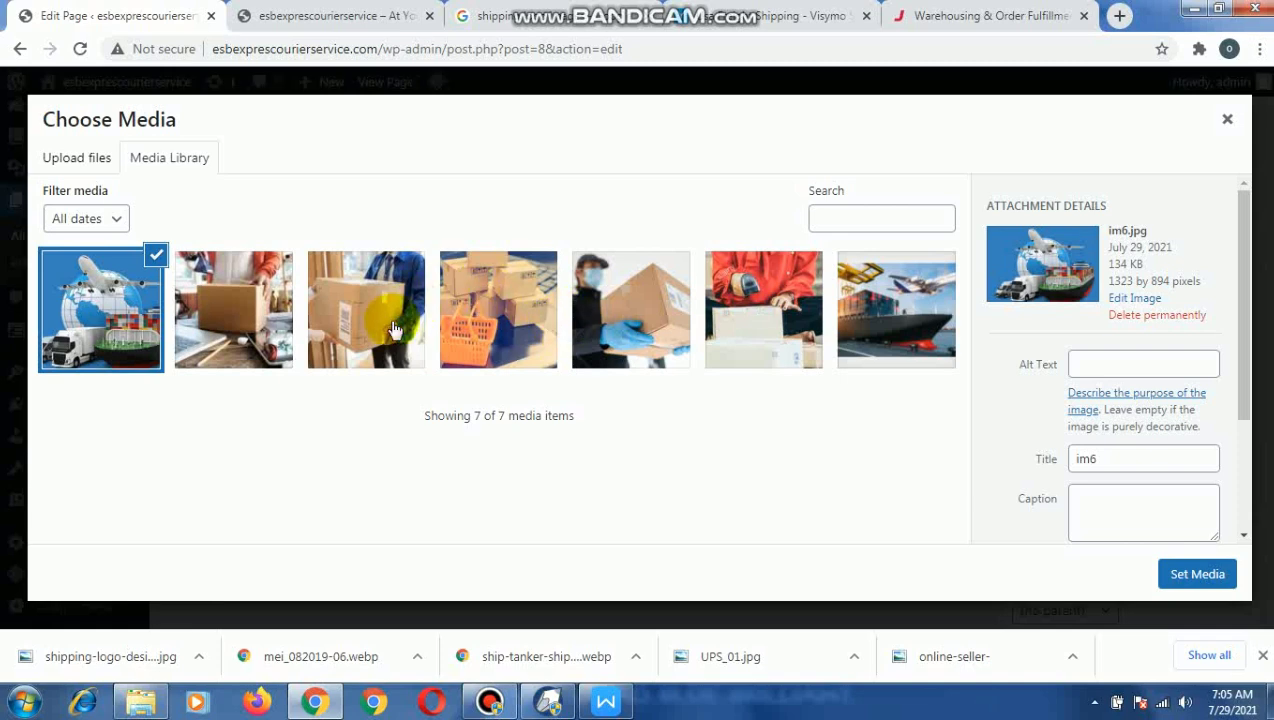
Set im5 as the image file of the SiteOrigin Image widget and look over its remaining settings.
left_click(260, 301)
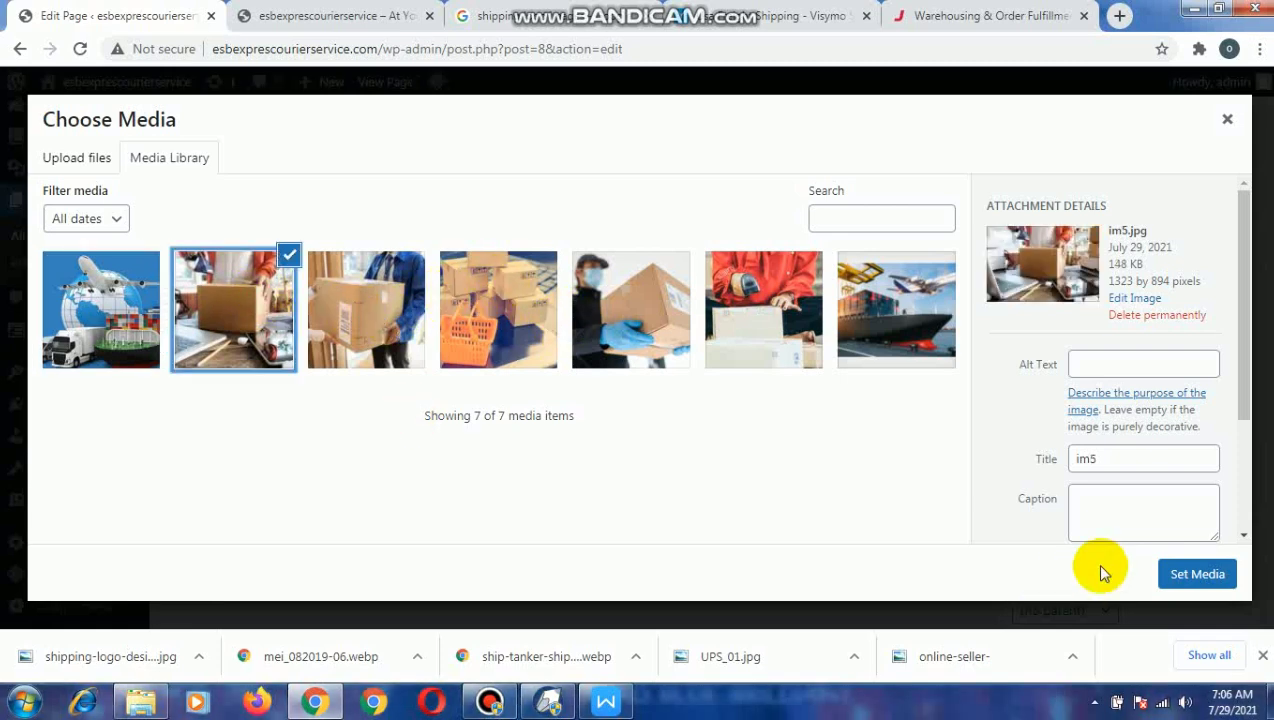
left_click(1203, 576)
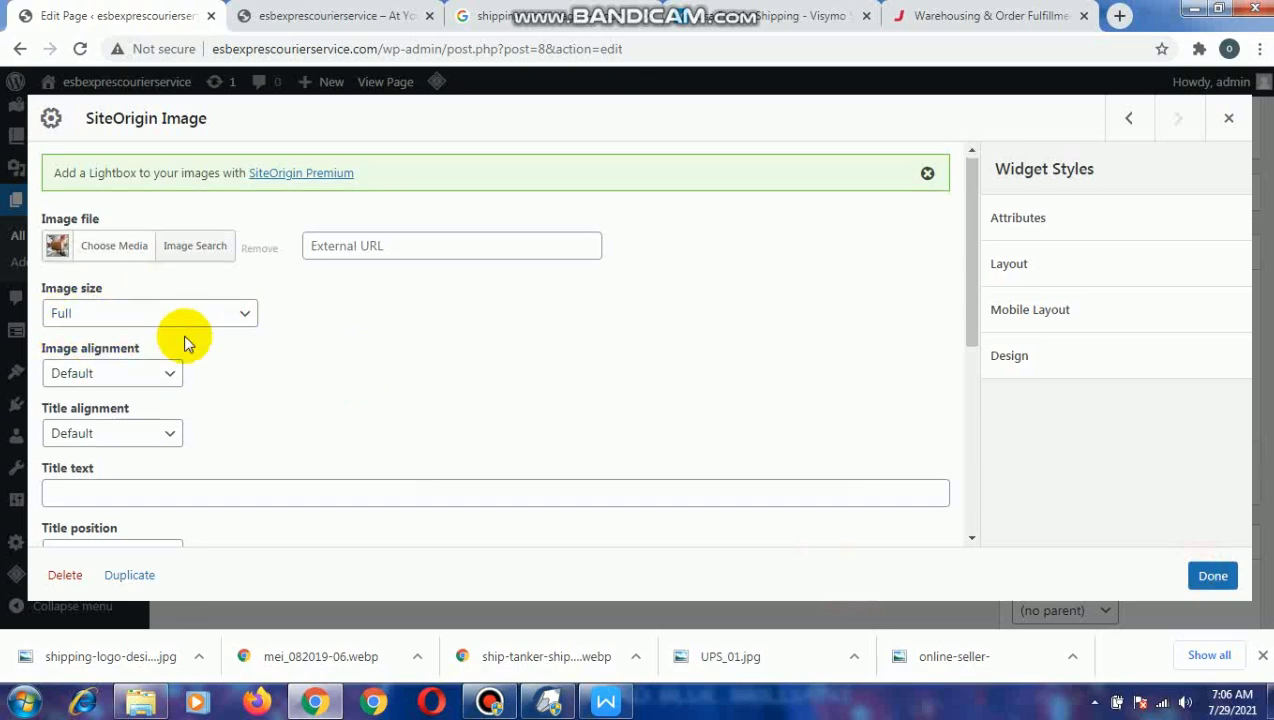
scroll(180, 355, "down", 2)
scroll(150, 320, "up", 2)
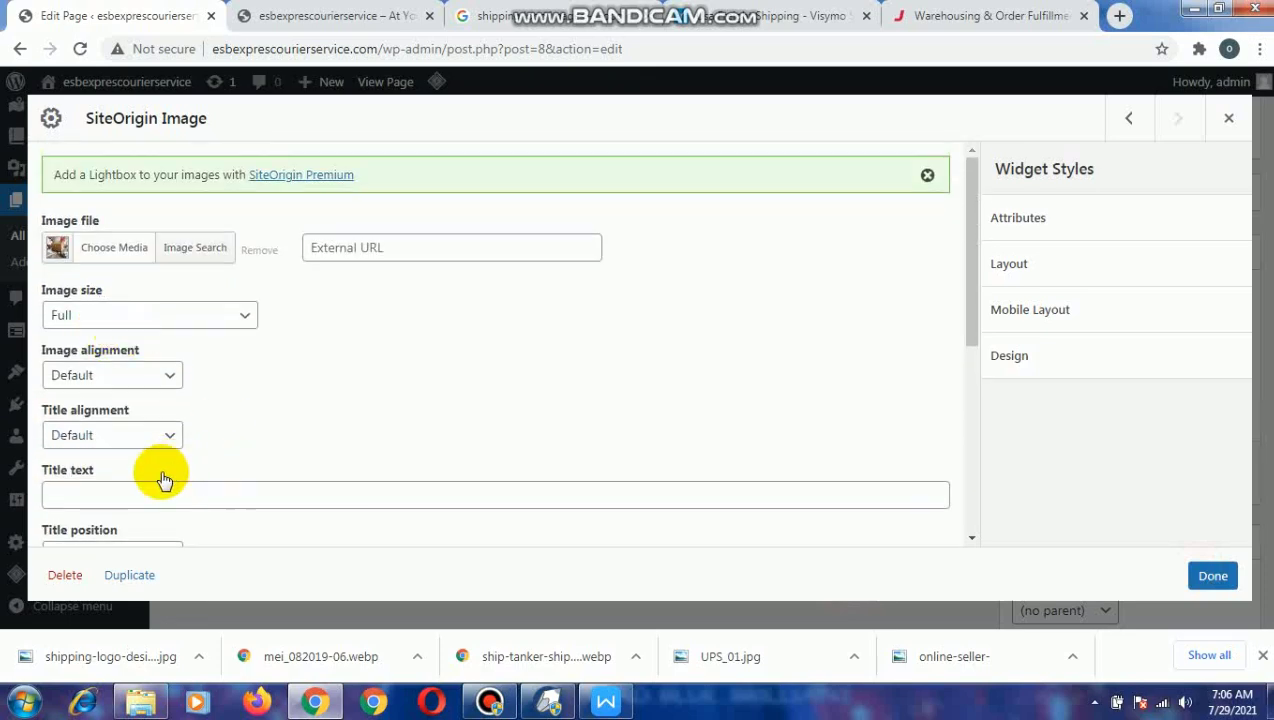
Enable the Full width option for the first column's SiteOrigin Image widget and save its settings.
scroll(162, 404, "down", 1)
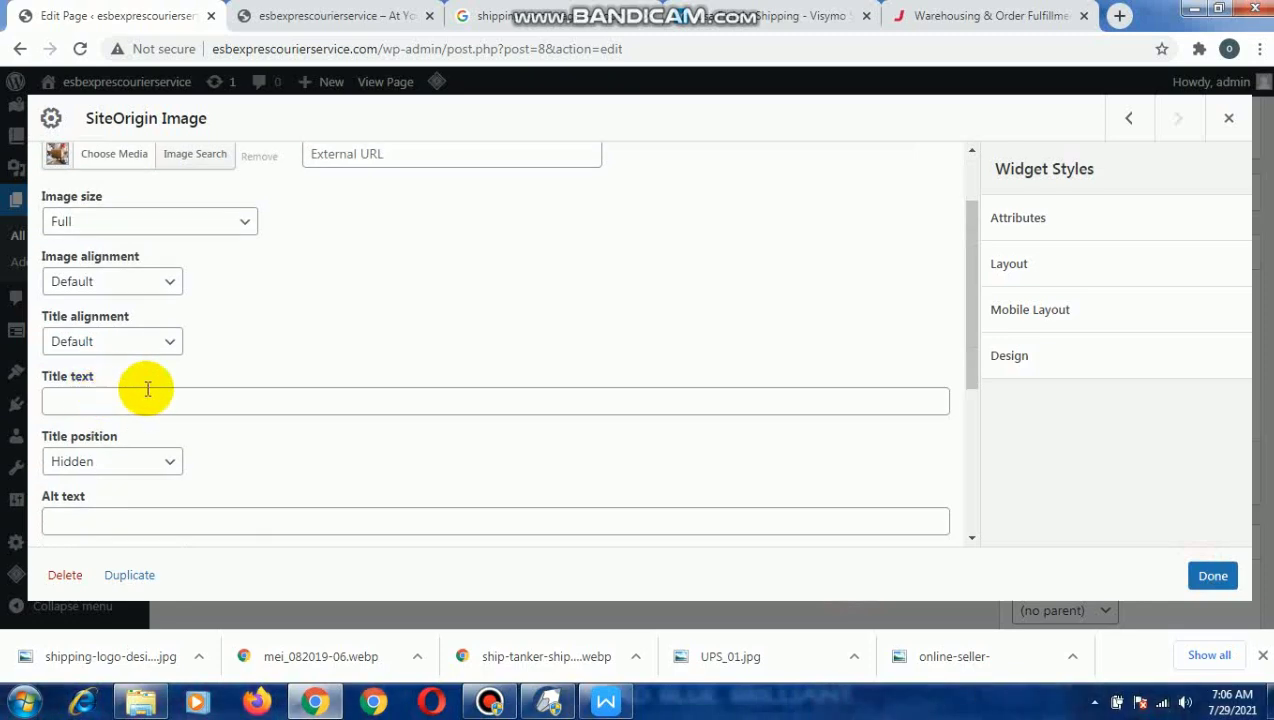
scroll(256, 387, "down", 2)
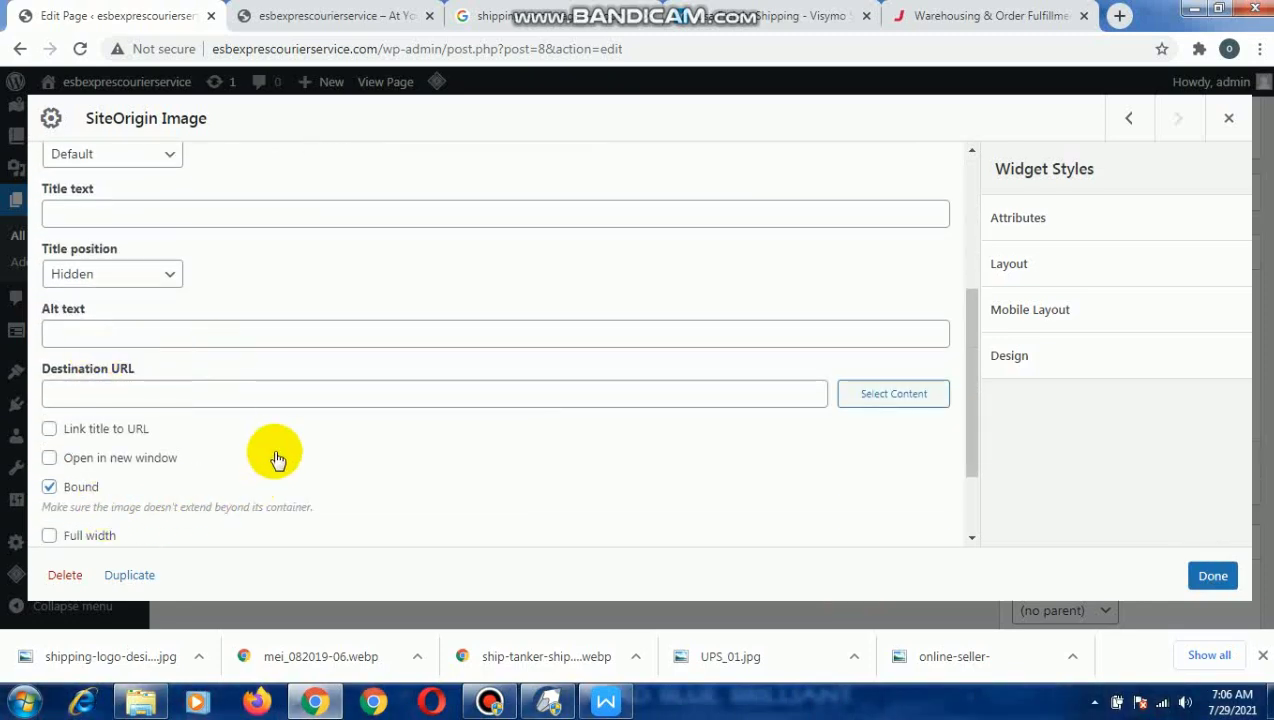
scroll(276, 461, "down", 2)
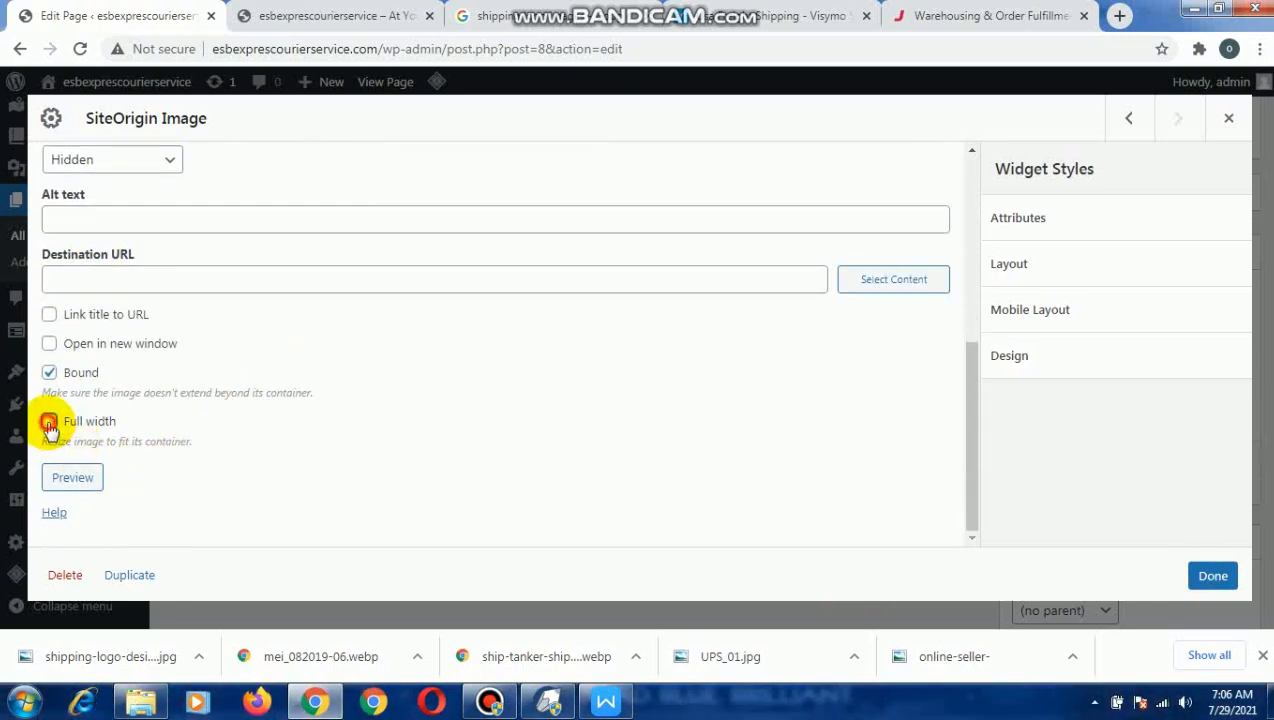
left_click(49, 424)
scroll(340, 380, "up", 5)
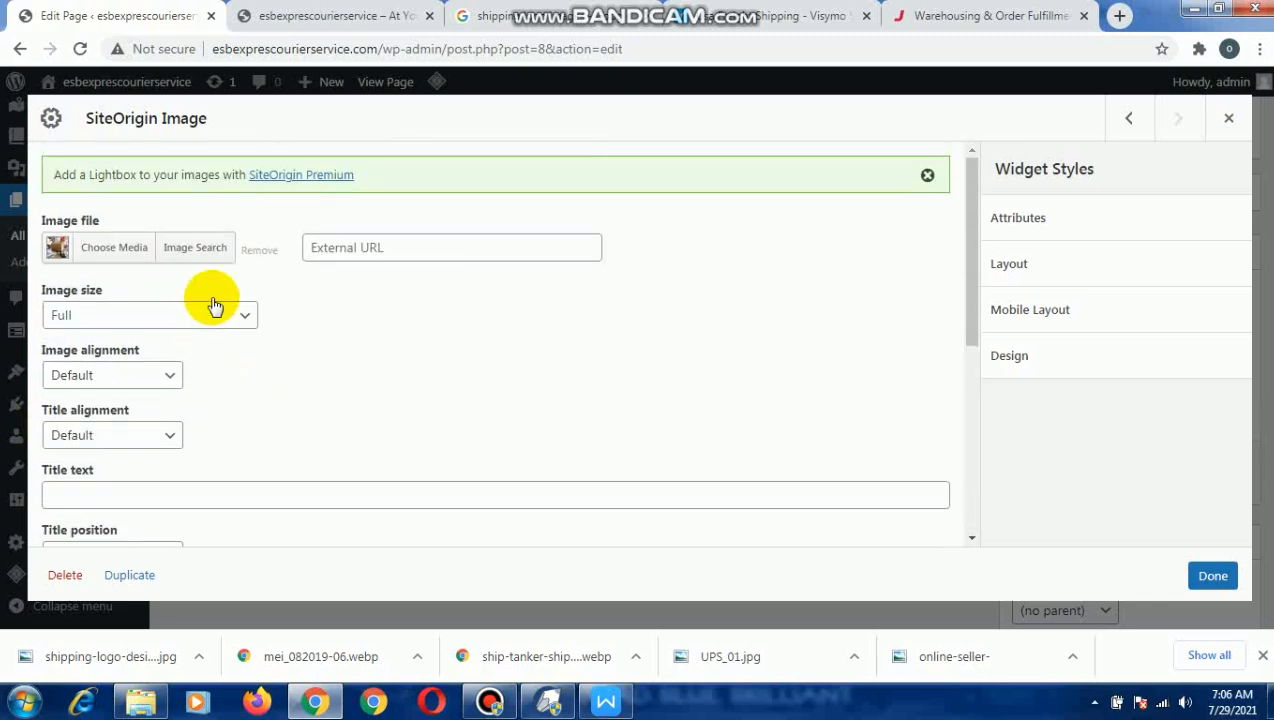
scroll(361, 407, "down", 4)
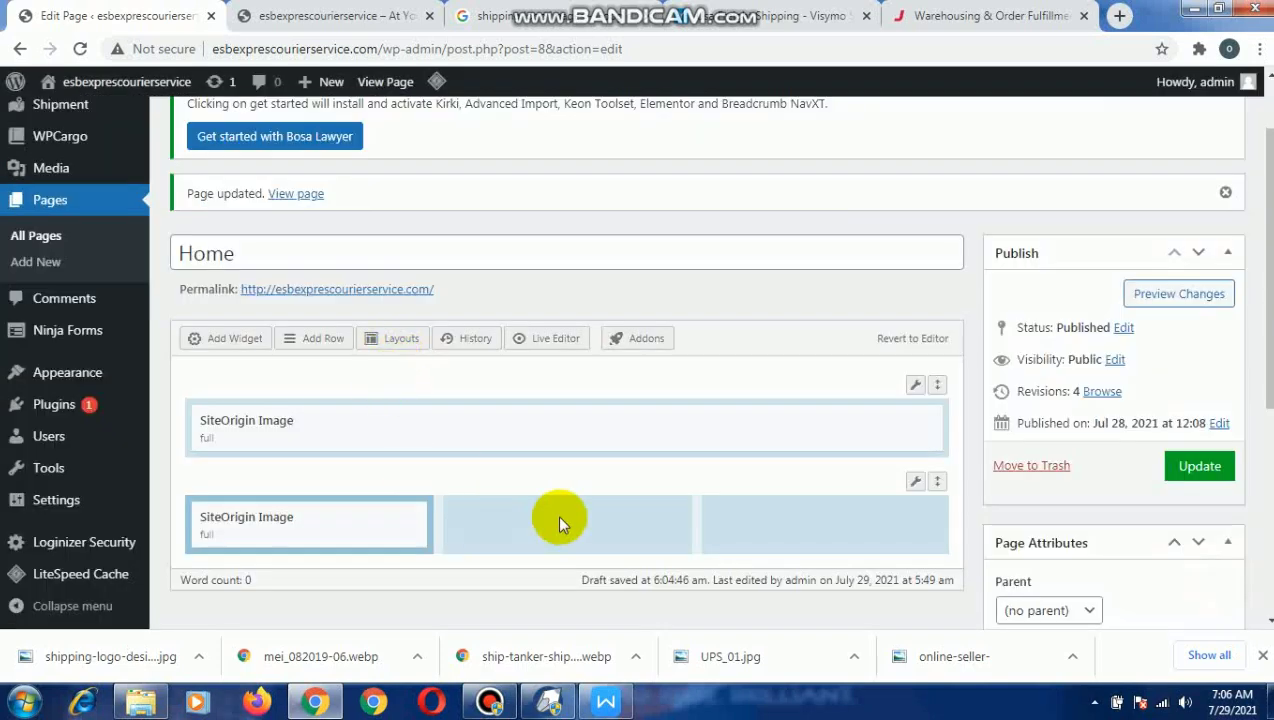
Duplicate the first column's image widget twice and place one copy each in the second and third columns of the row.
mouse_move(341, 512)
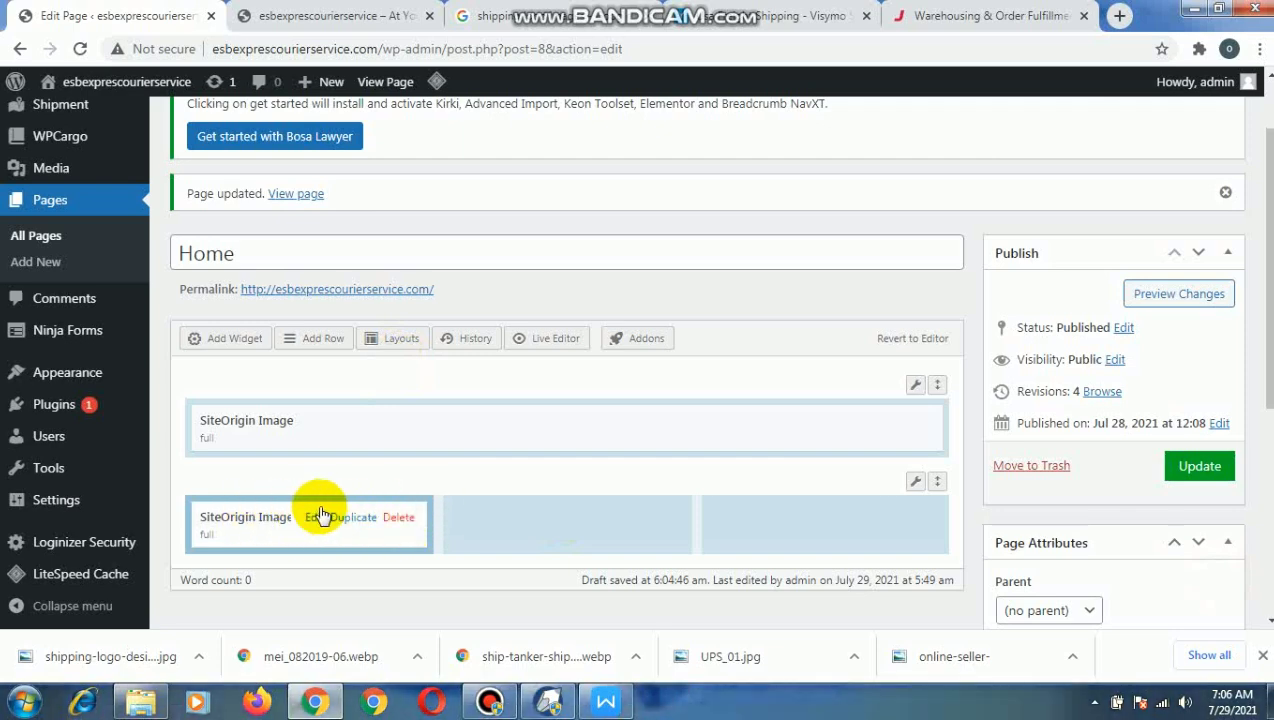
left_click(318, 520)
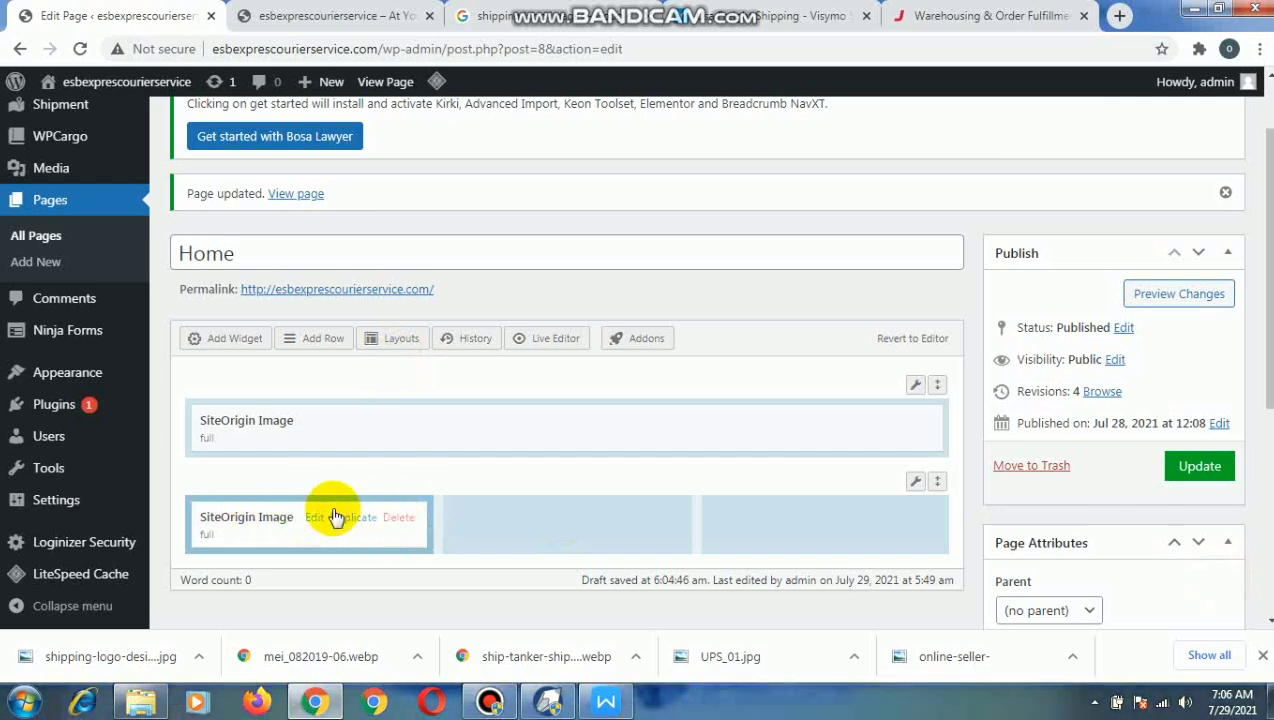
left_click(342, 530)
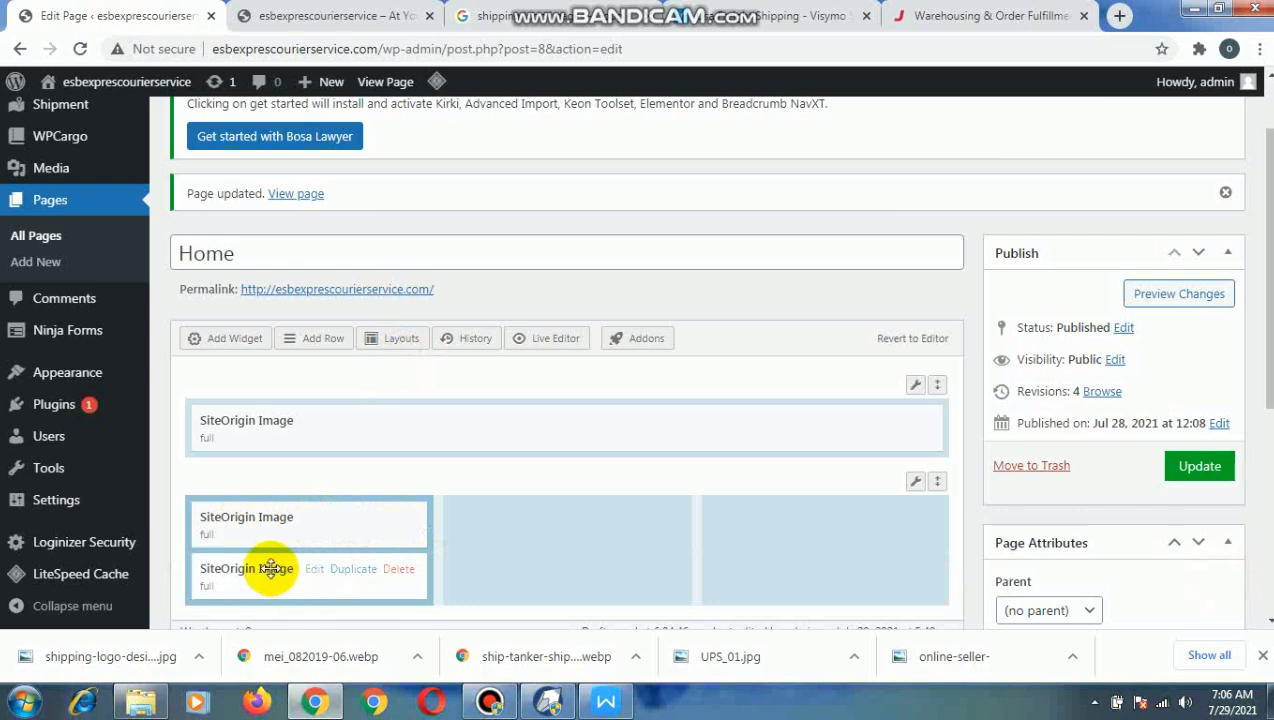
left_click_drag(272, 578, 532, 513)
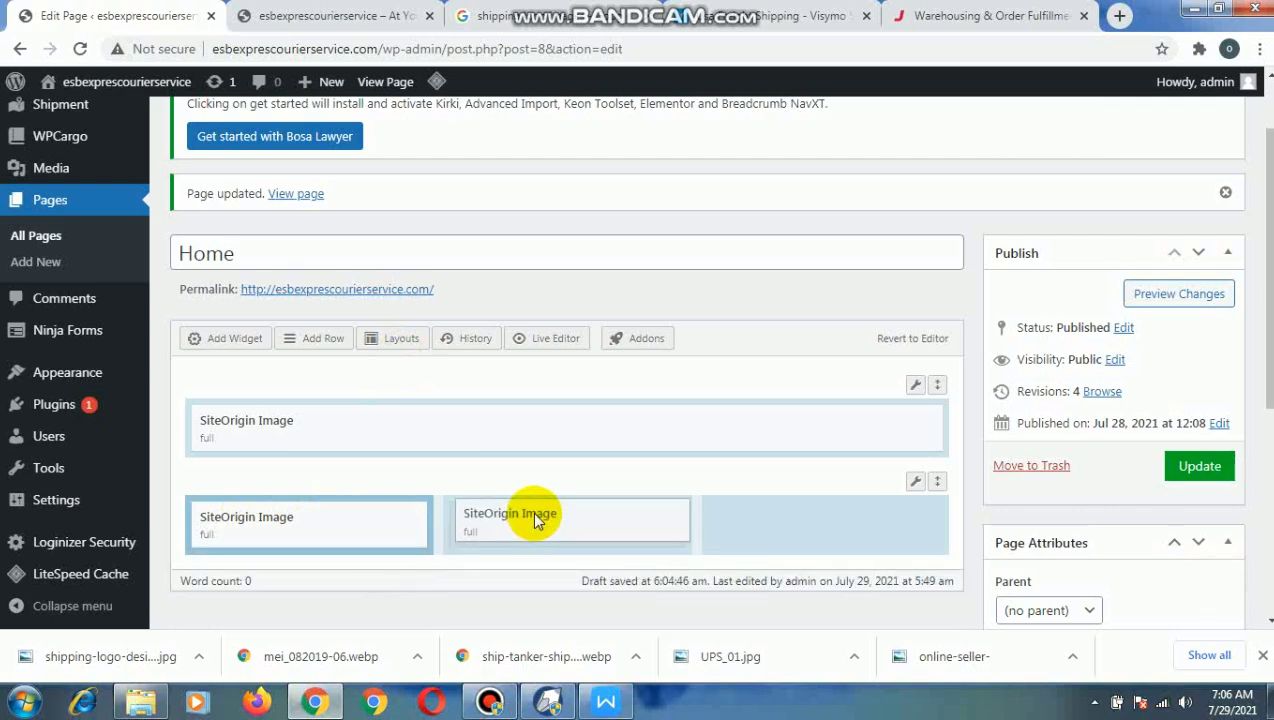
left_click(608, 527)
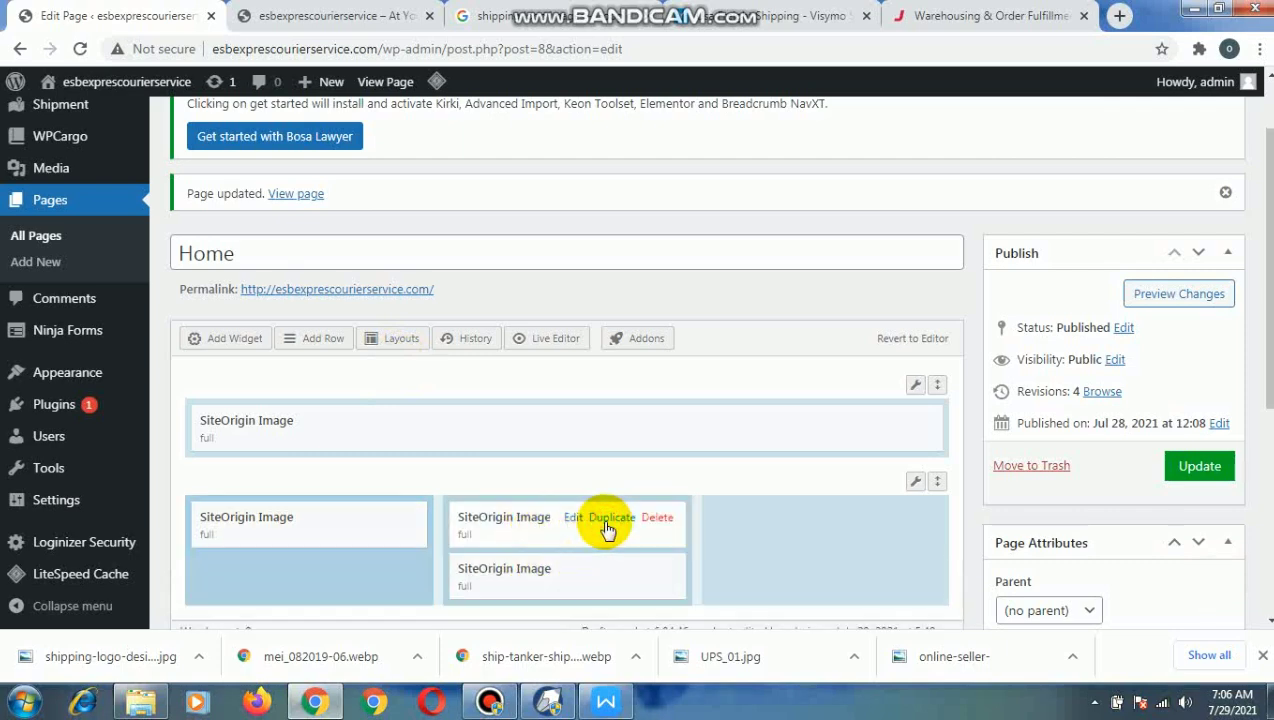
left_click(533, 568)
left_click_drag(706, 543, 795, 520)
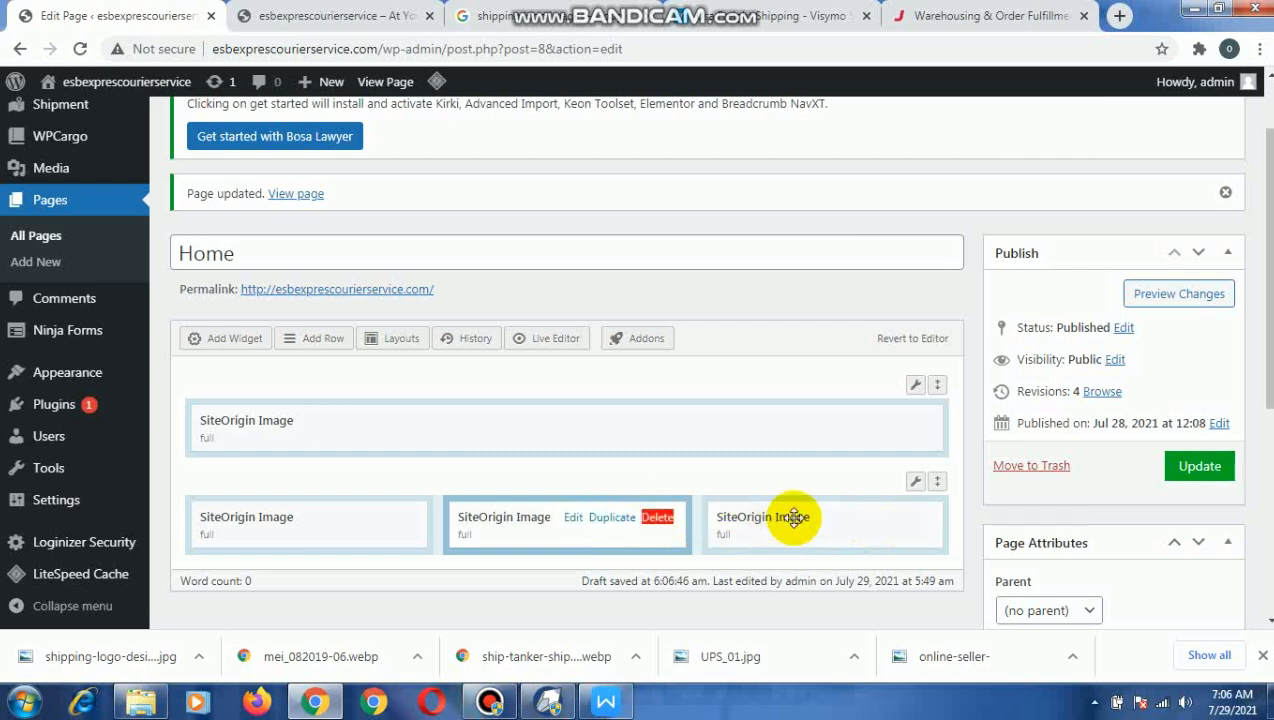
Set im6 as the image file of the second column's image widget, check its remaining options and save it.
left_click(573, 518)
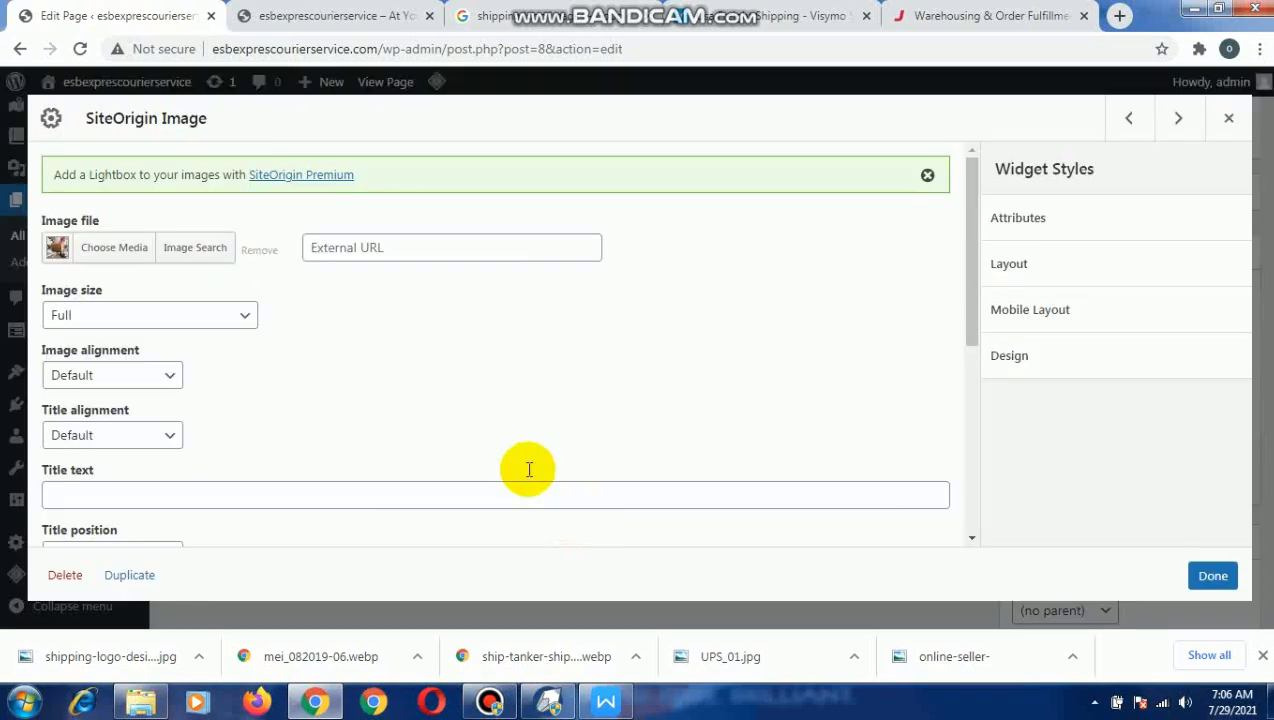
left_click(112, 250)
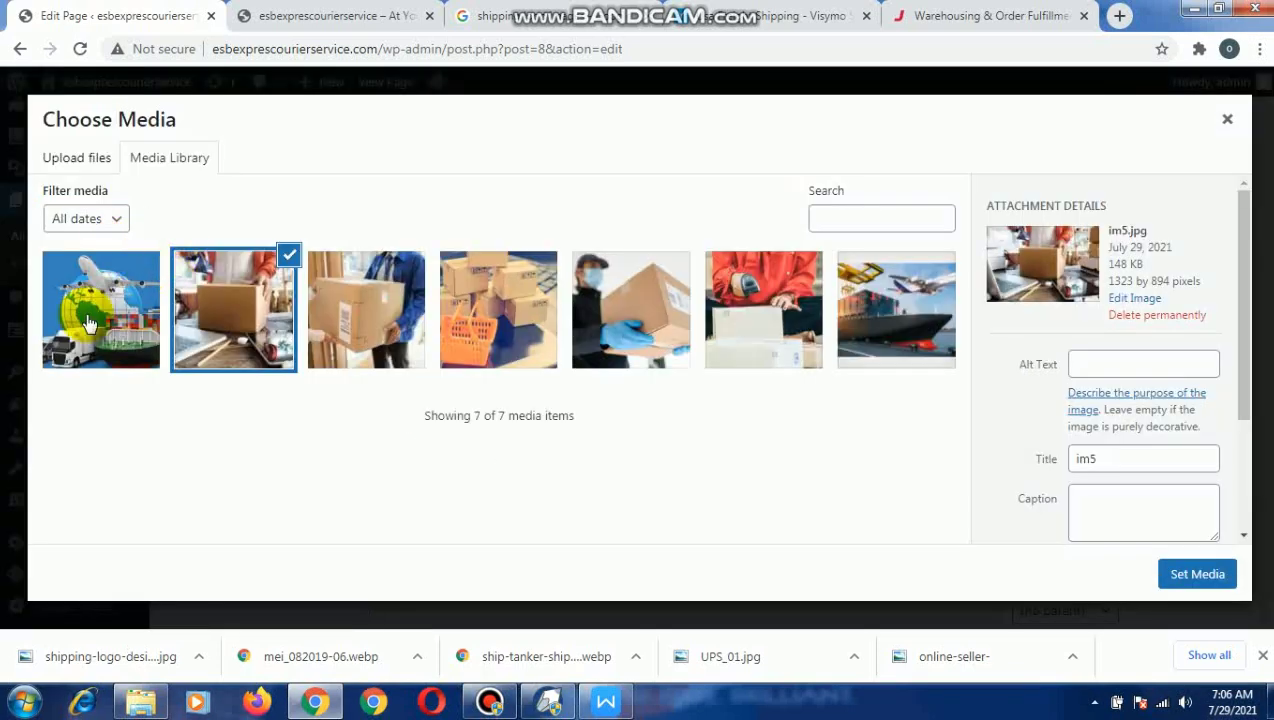
left_click(97, 305)
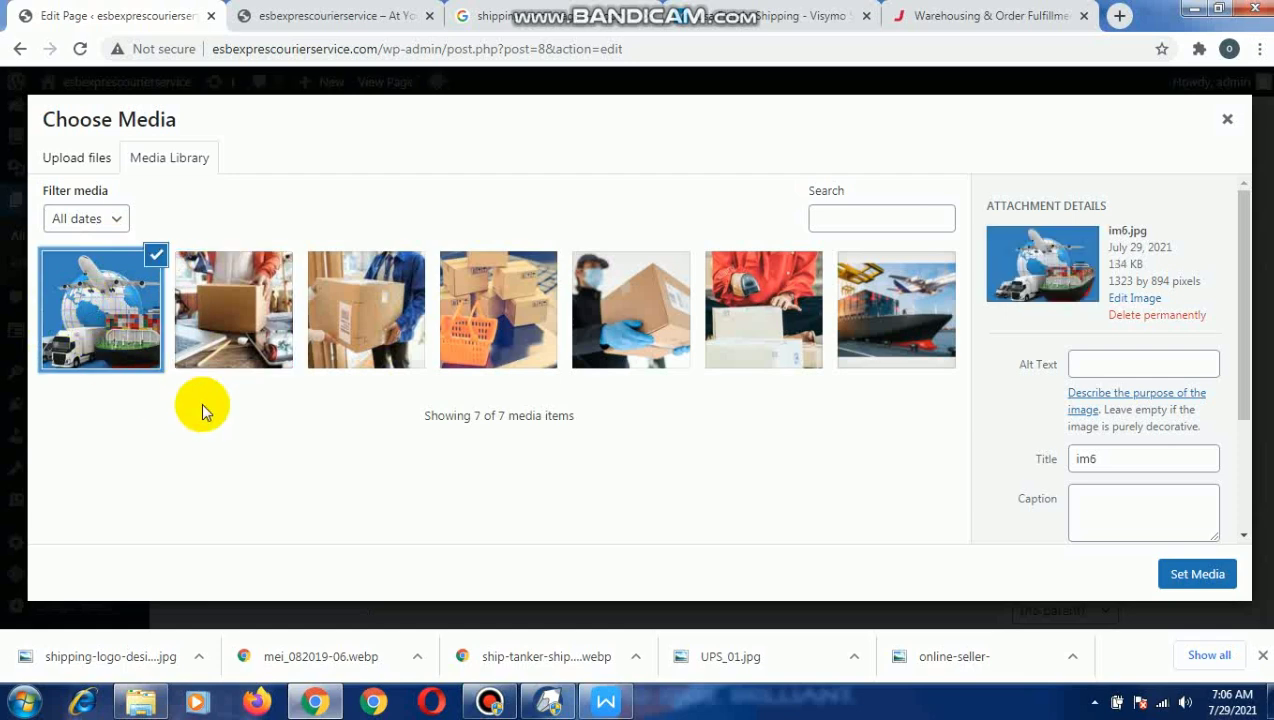
left_click(1192, 574)
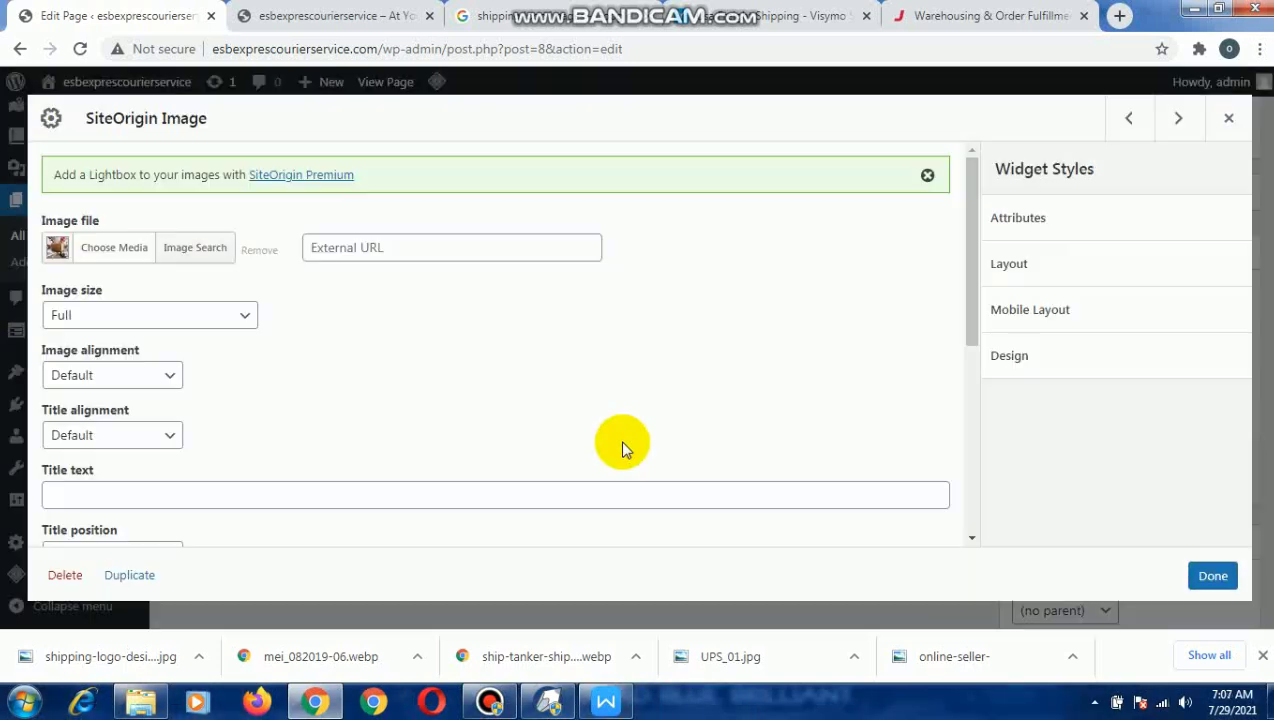
scroll(356, 398, "down", 5)
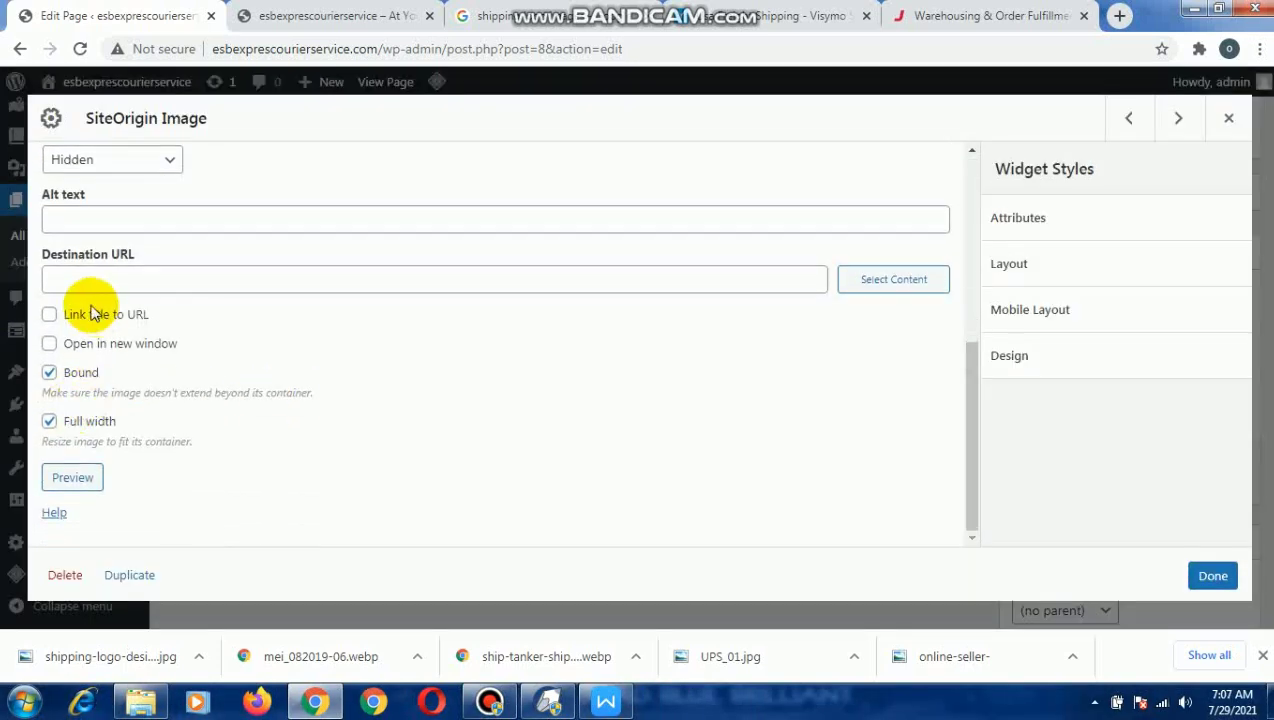
scroll(160, 275, "up", 5)
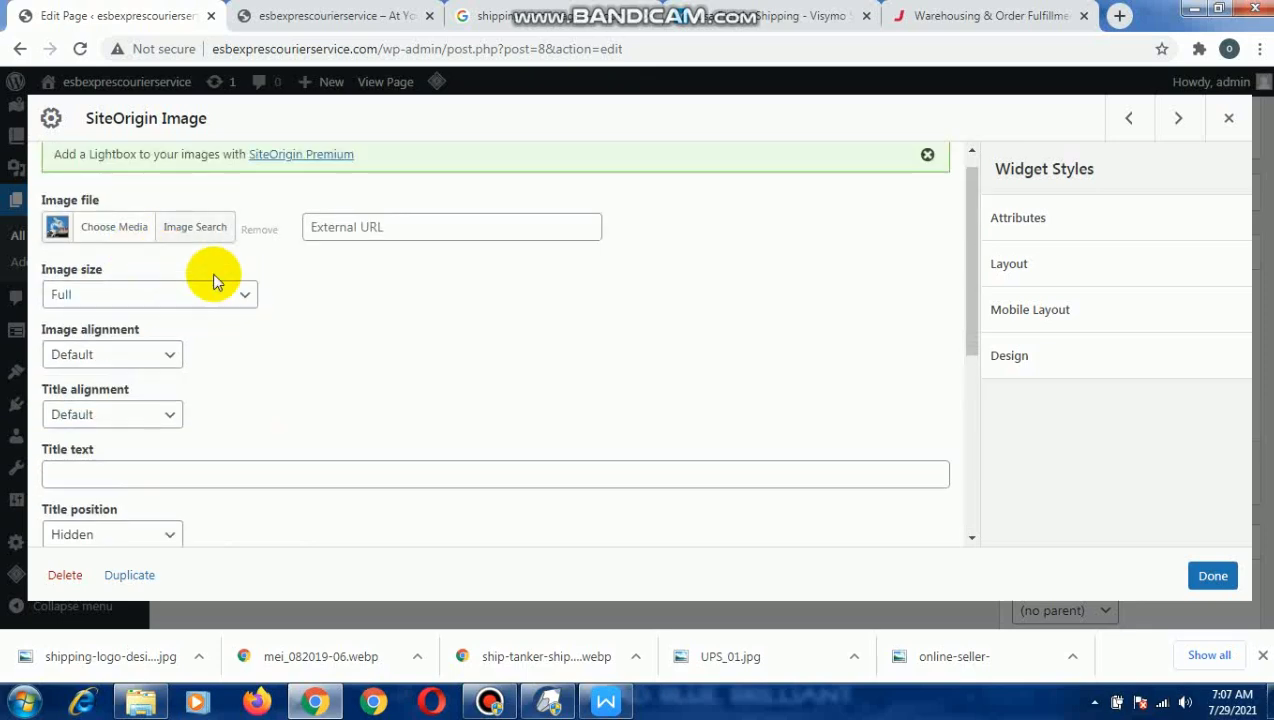
scroll(330, 262, "down", 3)
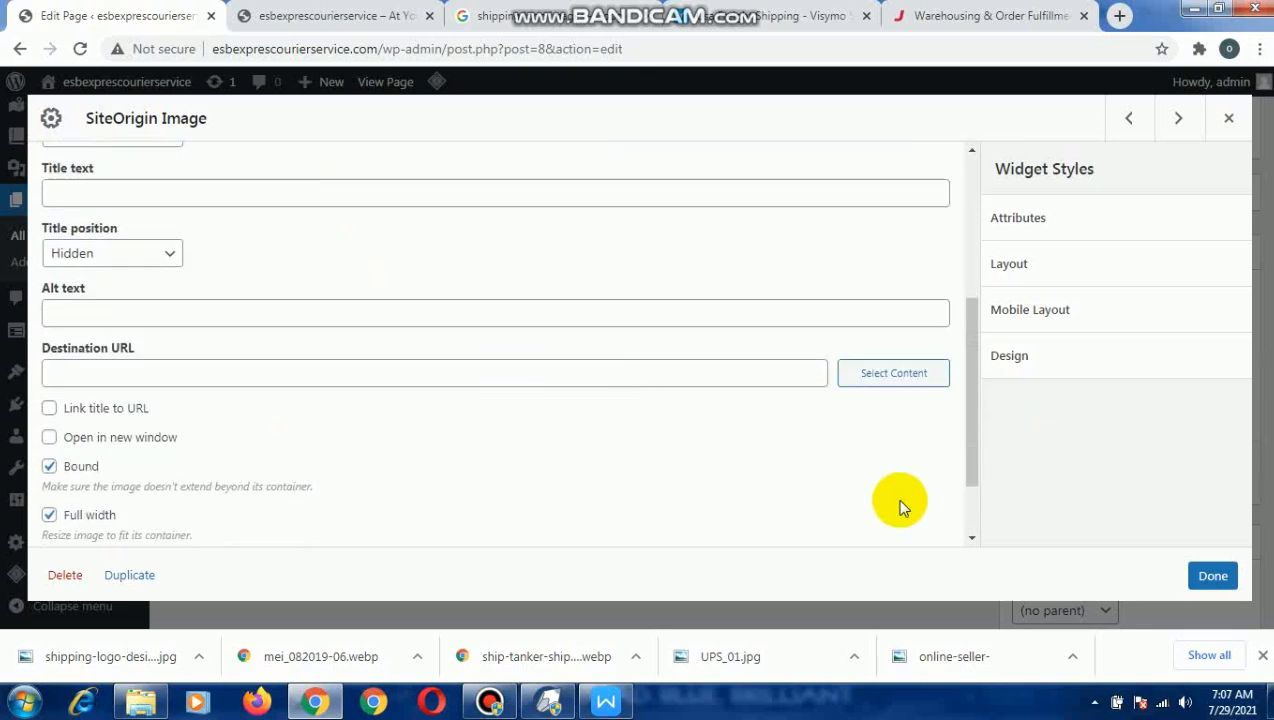
left_click(1214, 576)
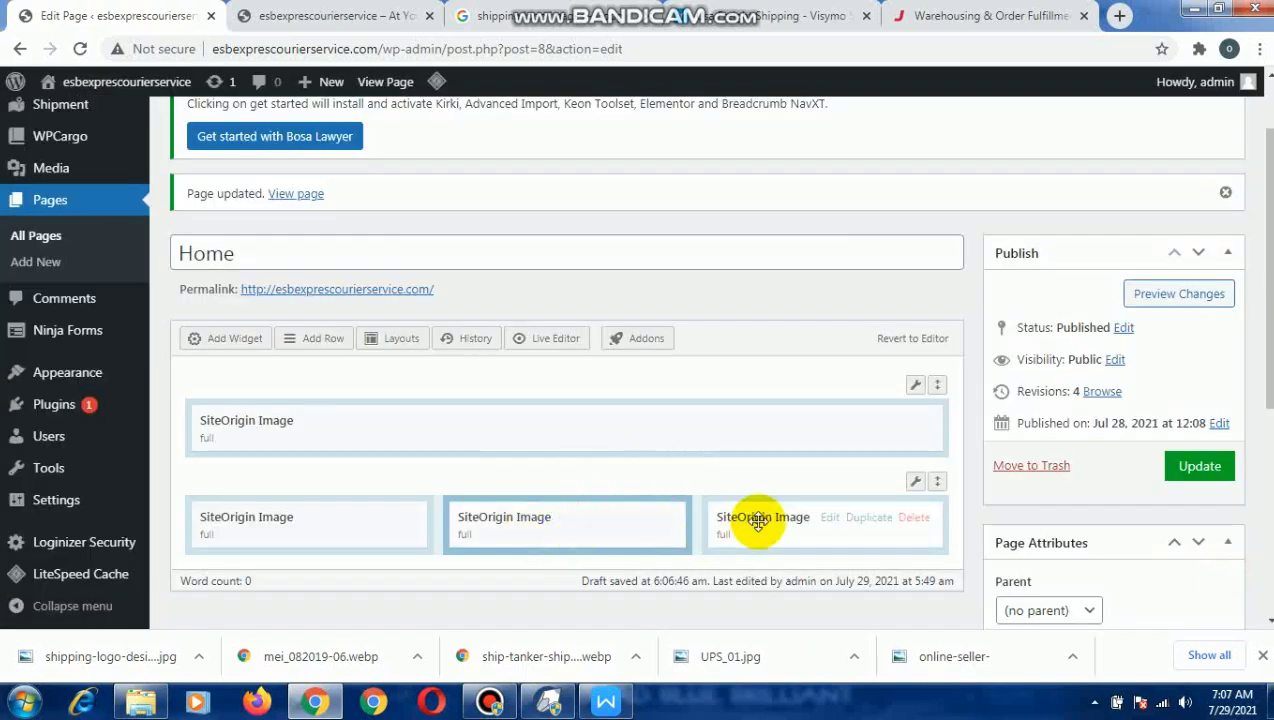
Set im as the image file of the third column's image widget and save it.
left_click(832, 520)
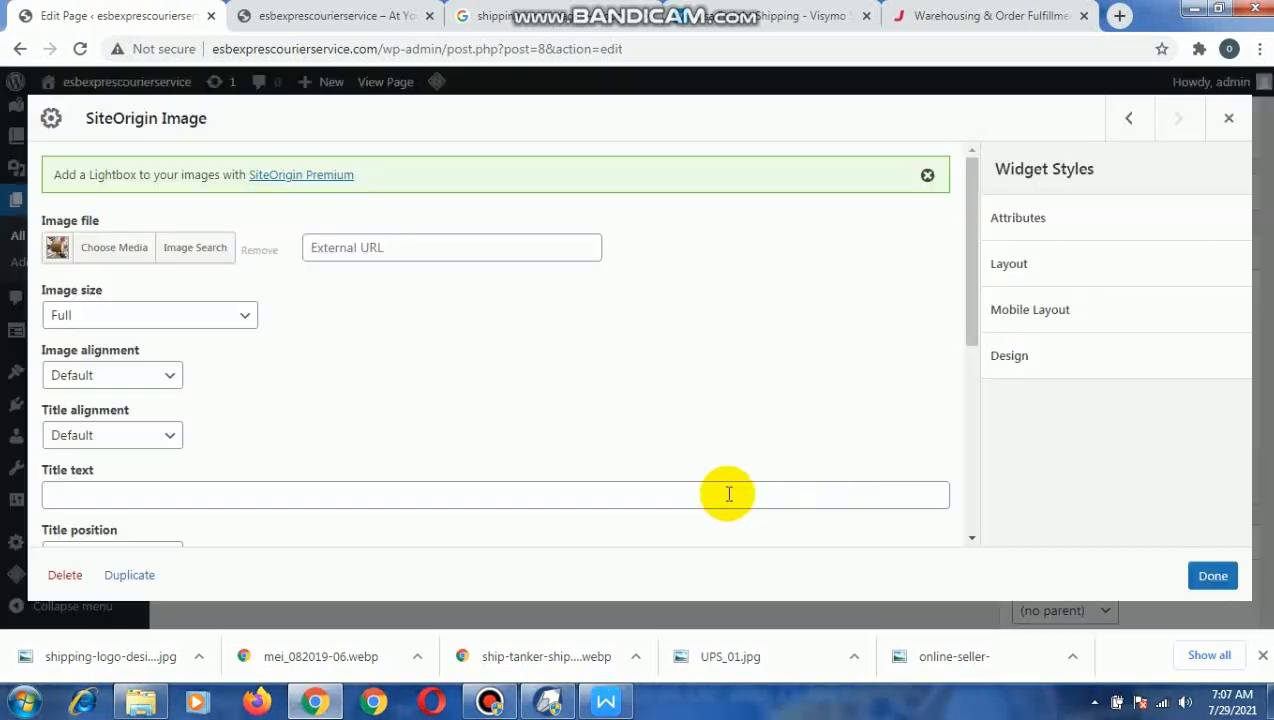
left_click(104, 262)
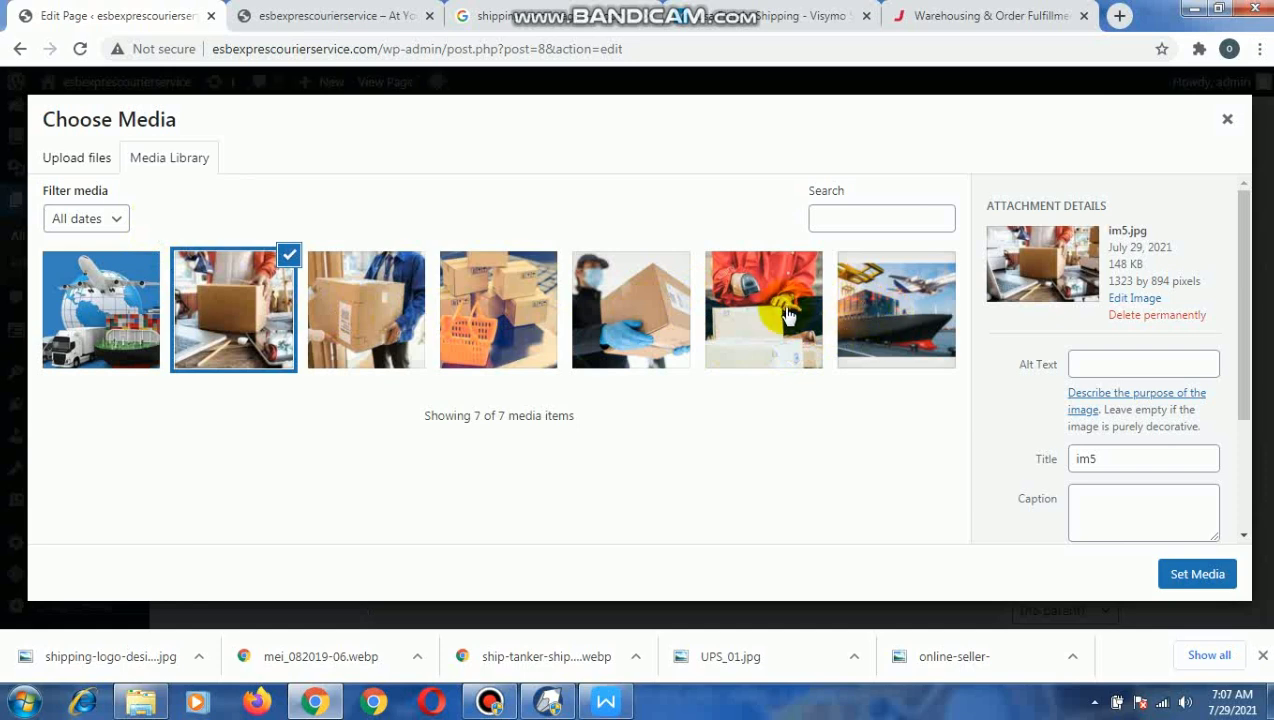
left_click(812, 360)
left_click(1185, 580)
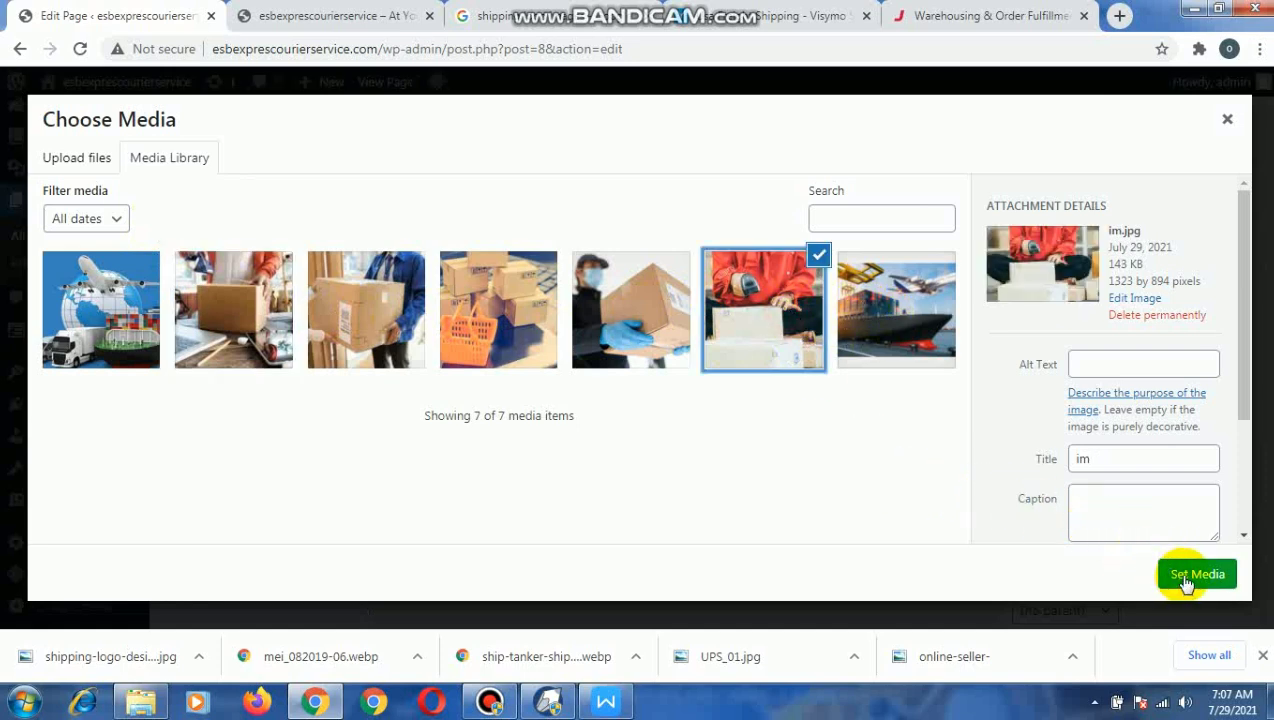
left_click(1187, 580)
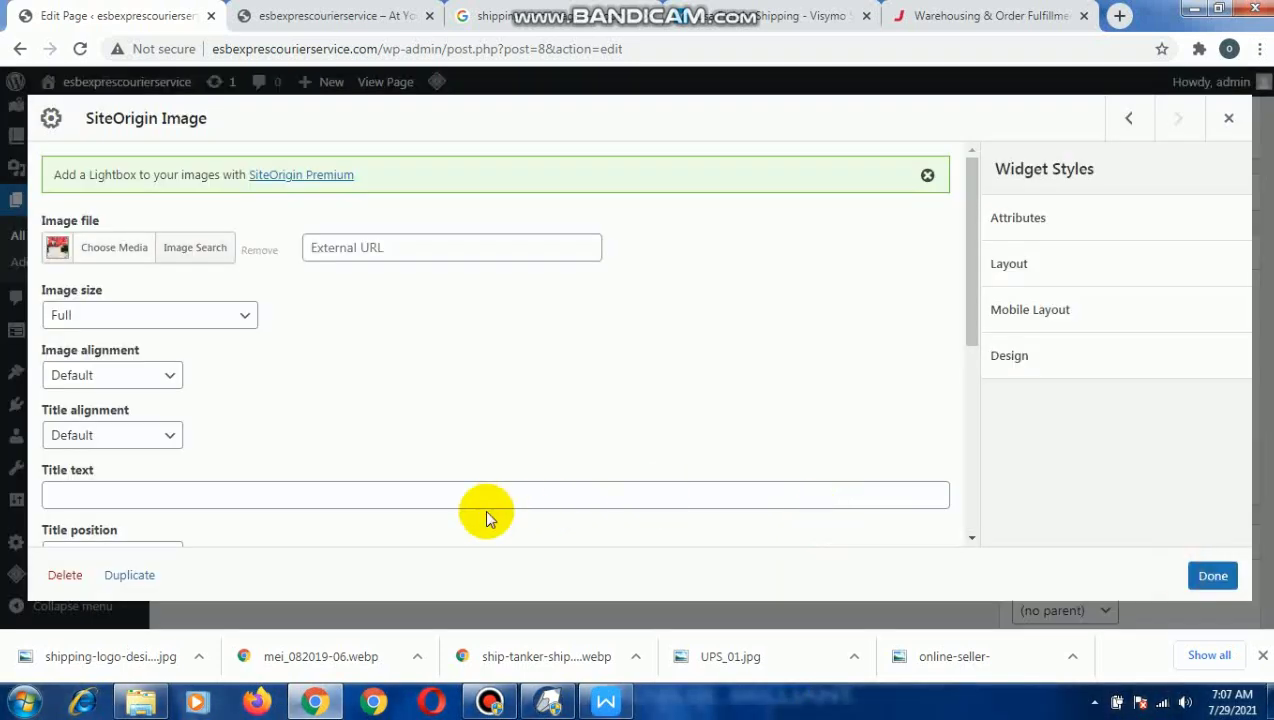
scroll(964, 507, "down", 1)
left_click(1210, 575)
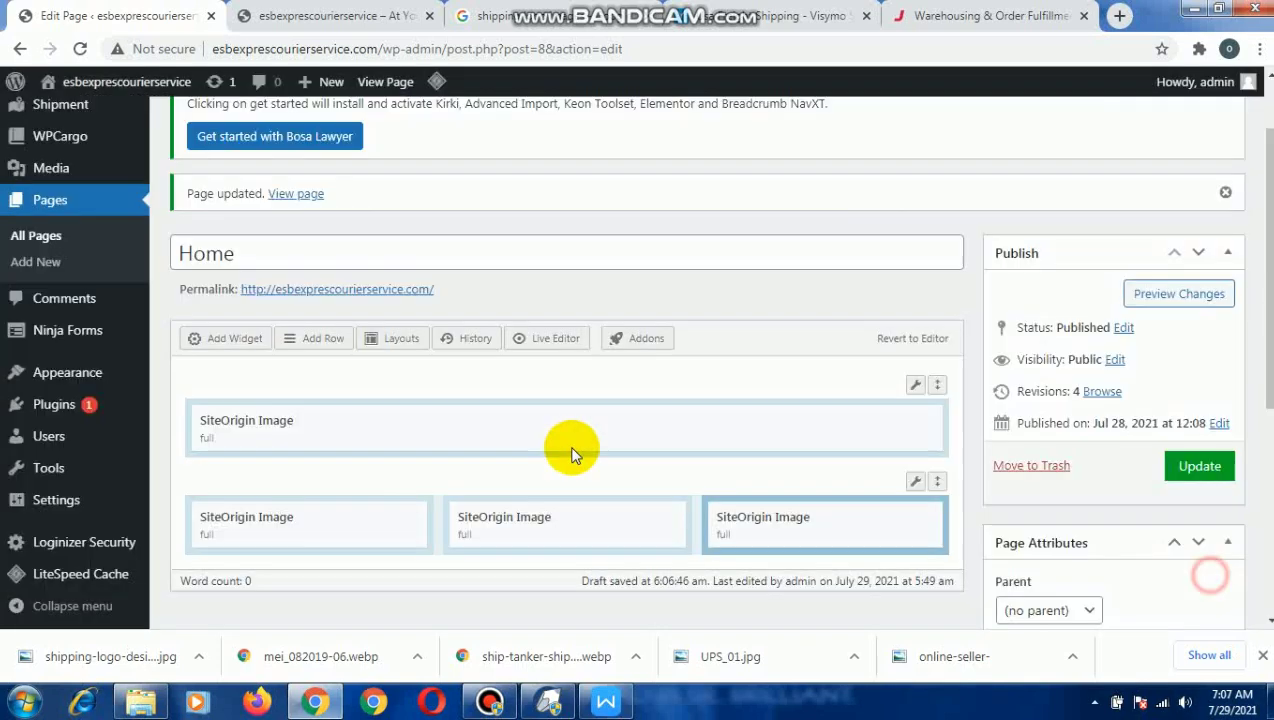
Duplicate the three-column image row.
mouse_move(830, 527)
scroll(760, 500, "down", 2)
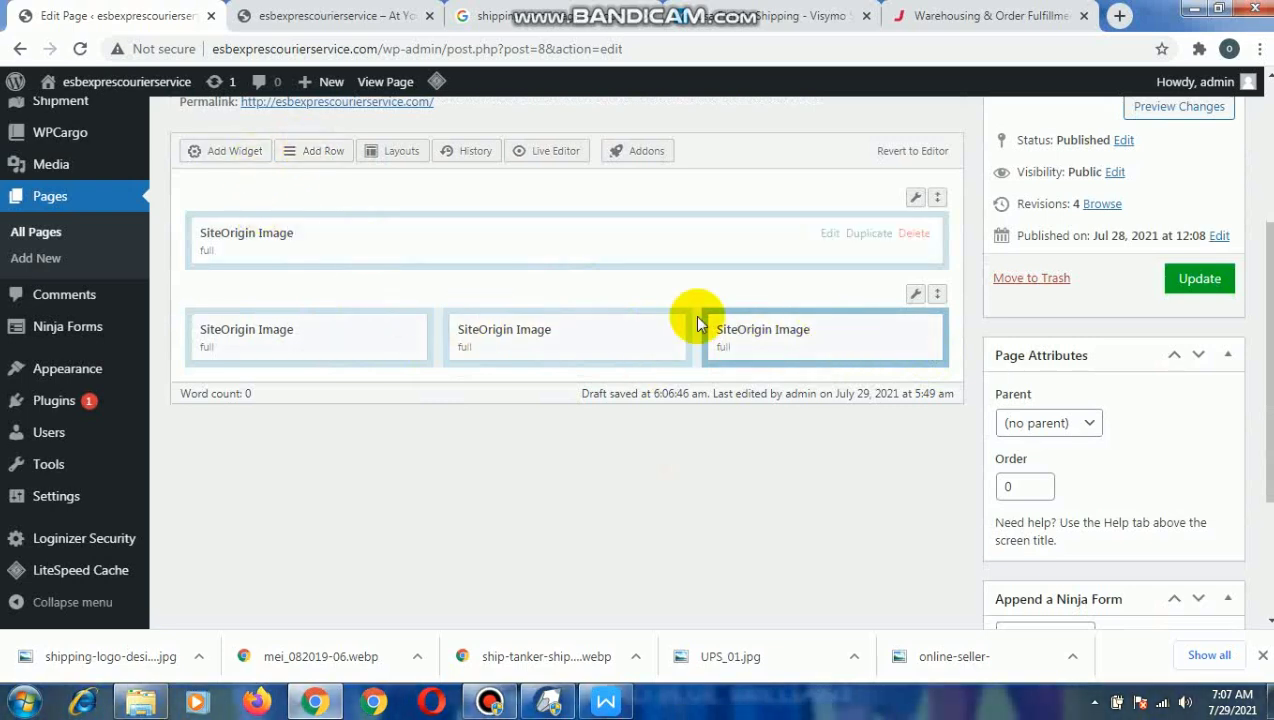
mouse_move(916, 298)
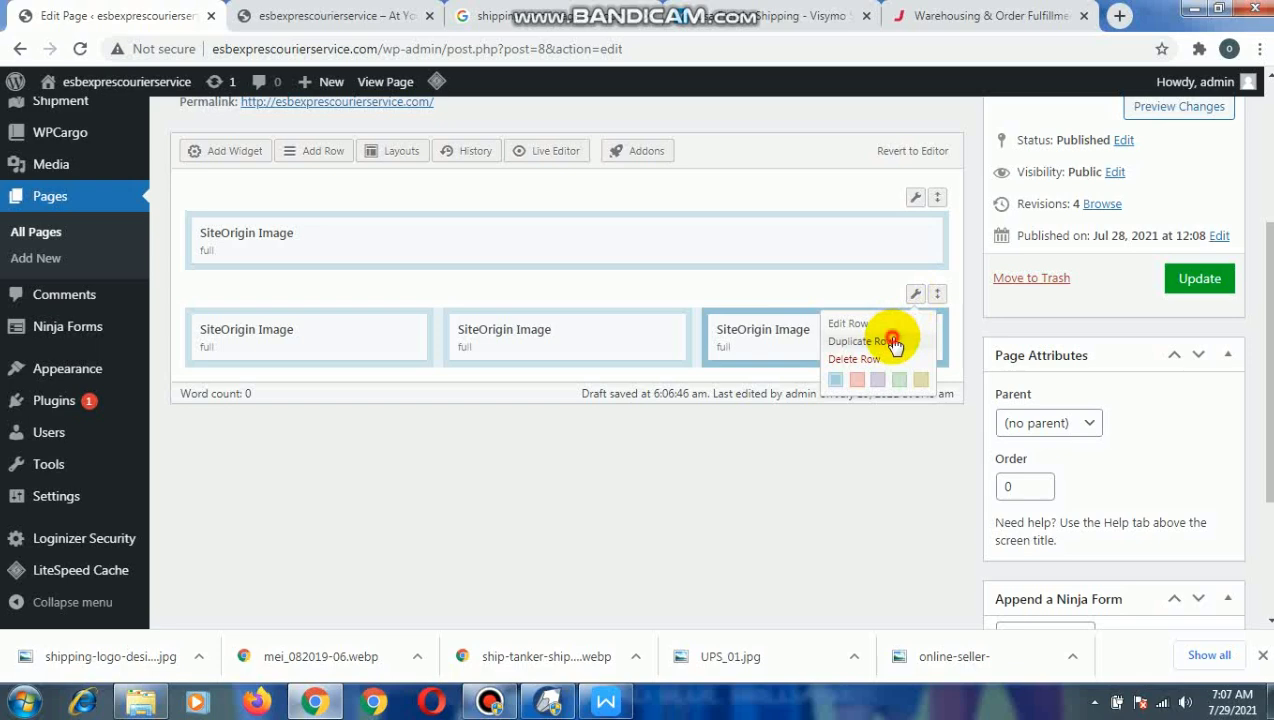
left_click(893, 342)
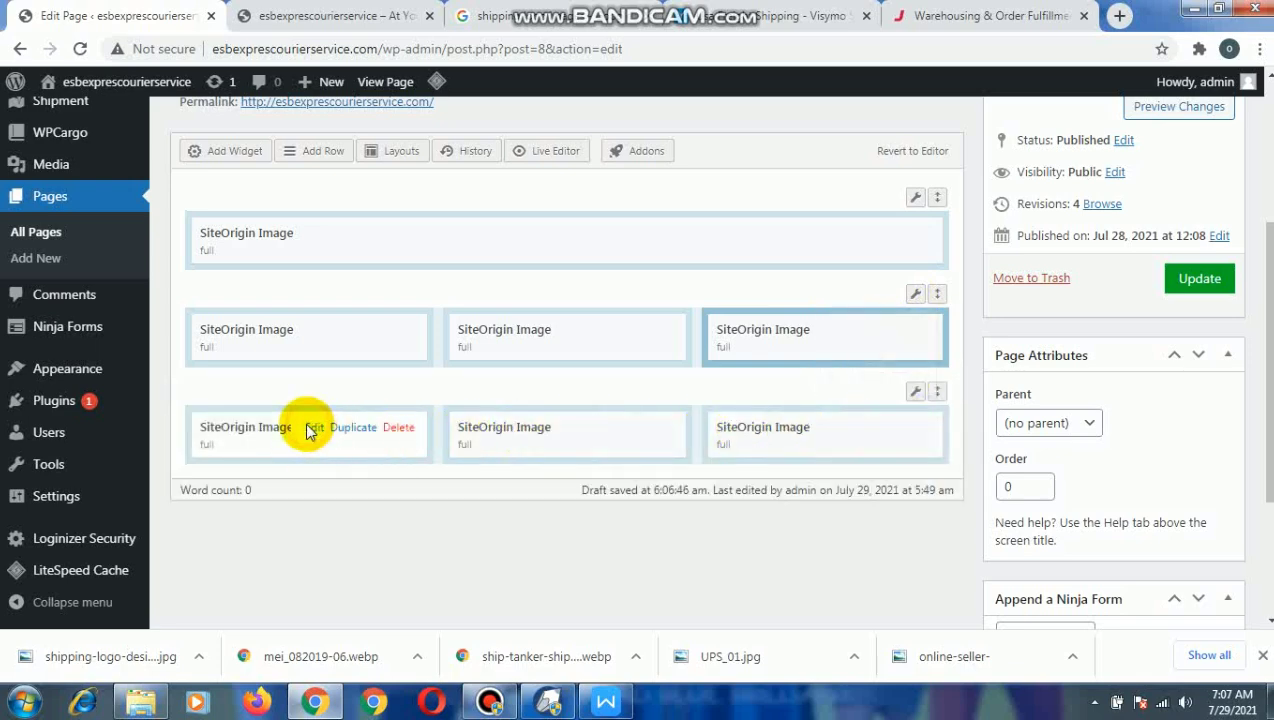
Replace the first image in the duplicated row with the picture of a man in a blue suit holding a carton.
left_click(313, 427)
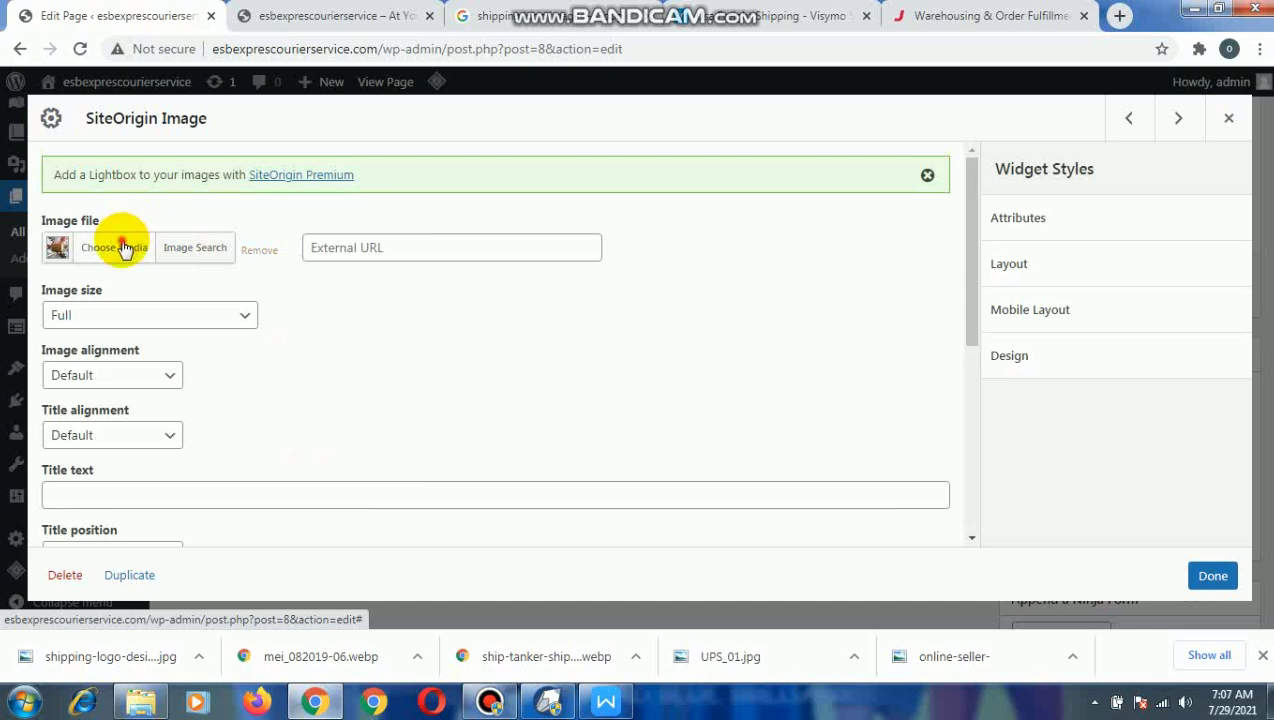
left_click(123, 247)
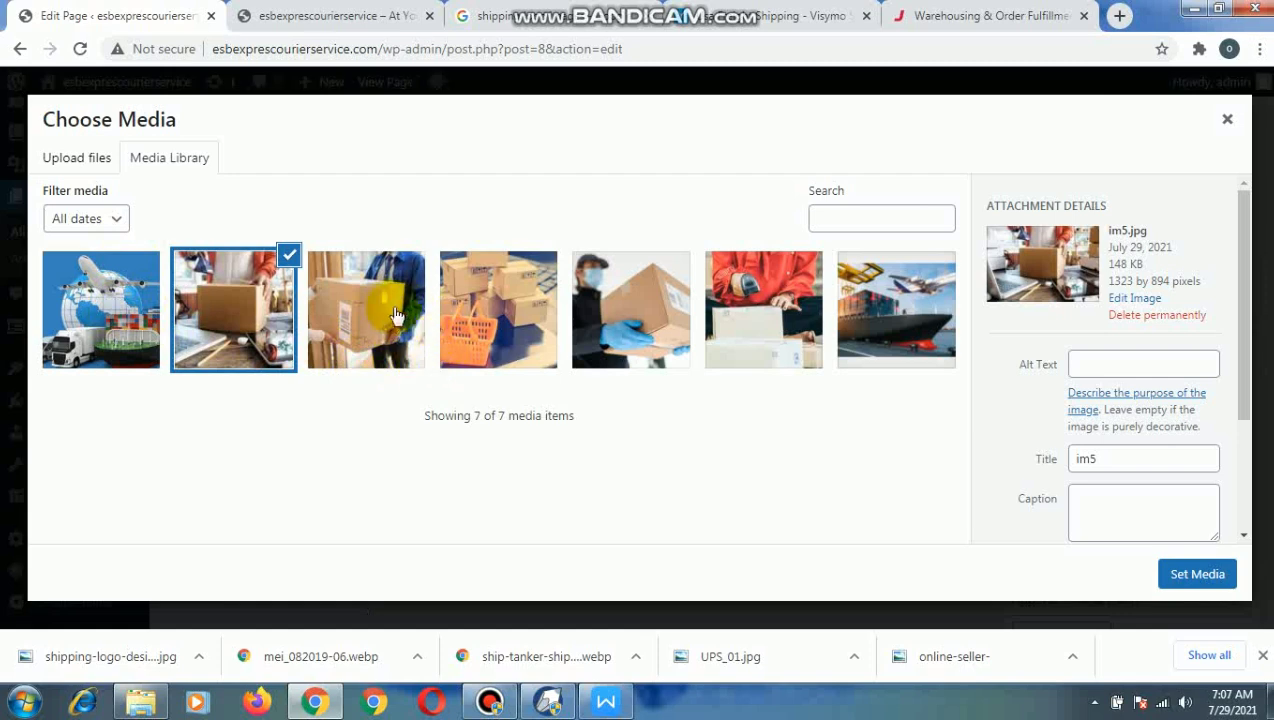
left_click(1177, 573)
left_click(1216, 578)
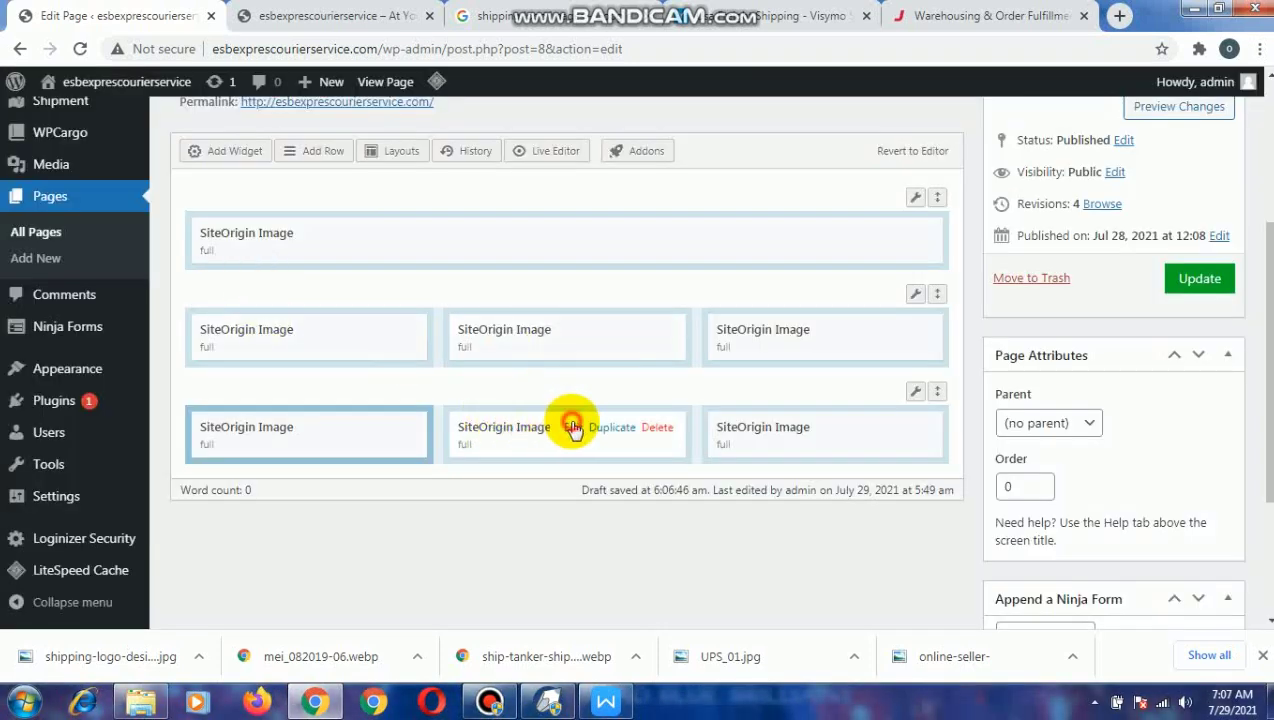
Set im1 as the image file of the duplicated row's second-column widget and save it.
left_click(573, 428)
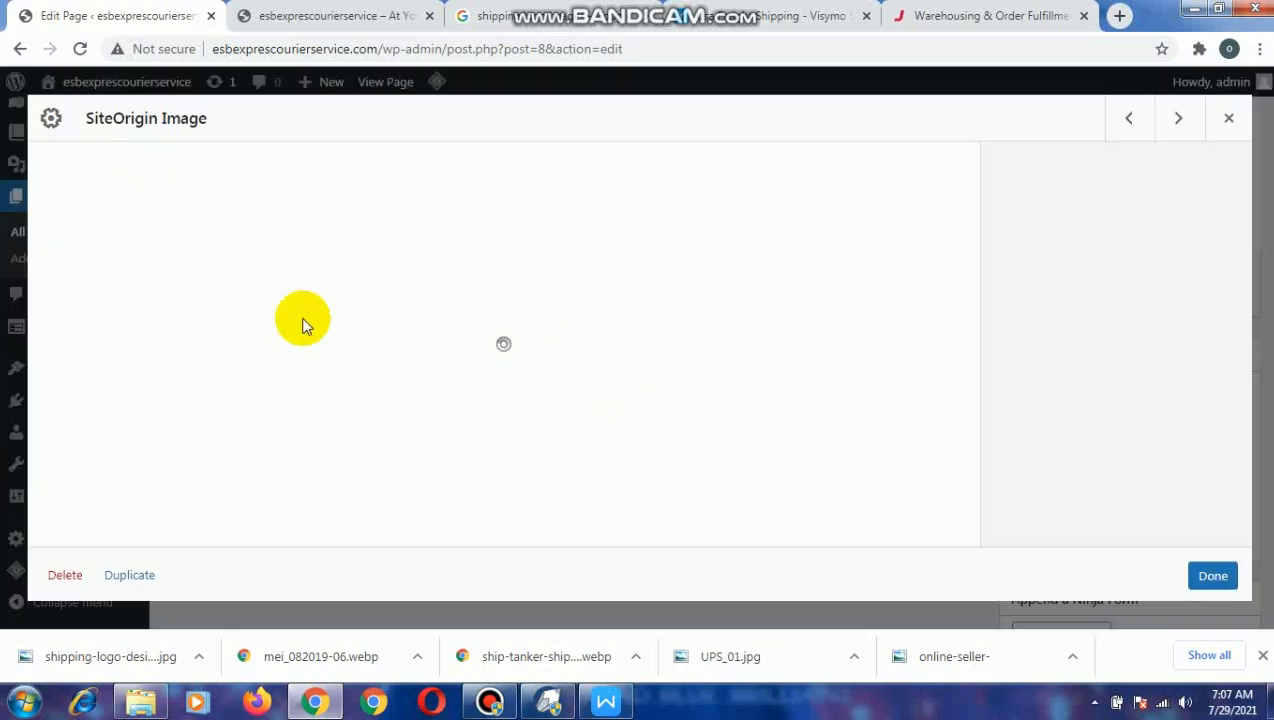
scroll(205, 418, "down", 4)
scroll(193, 407, "up", 4)
left_click(118, 250)
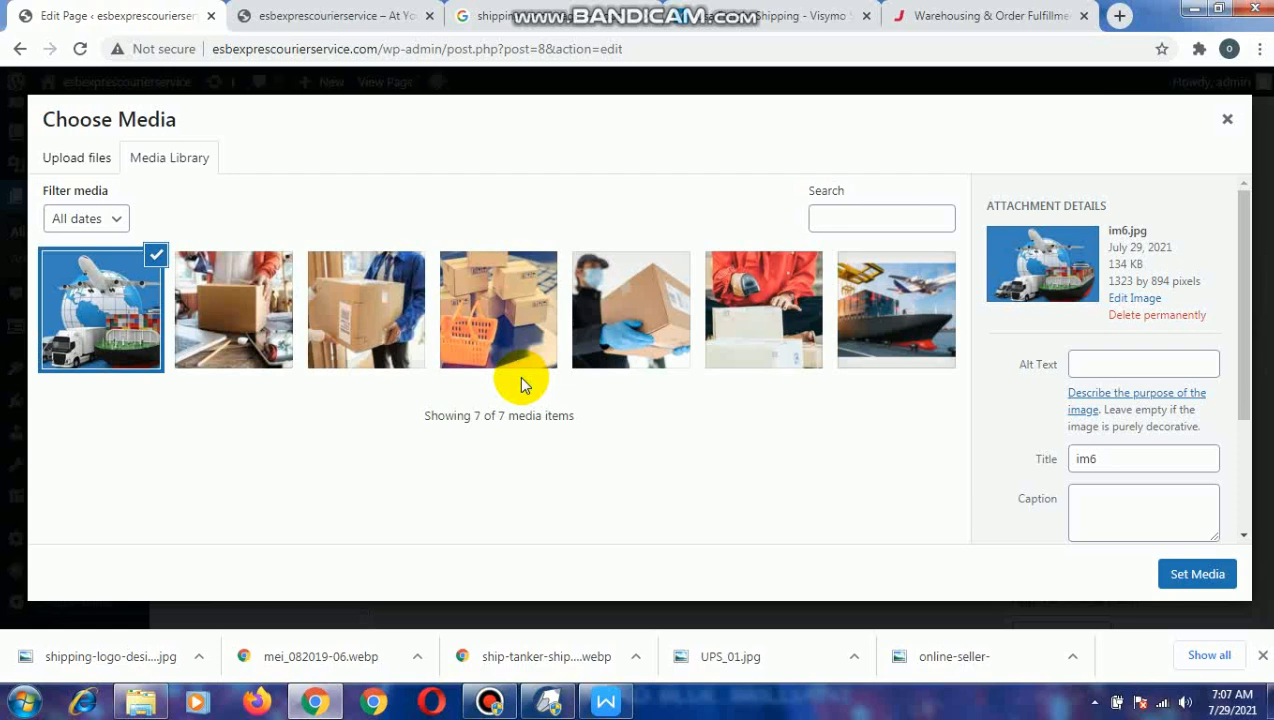
left_click(615, 320)
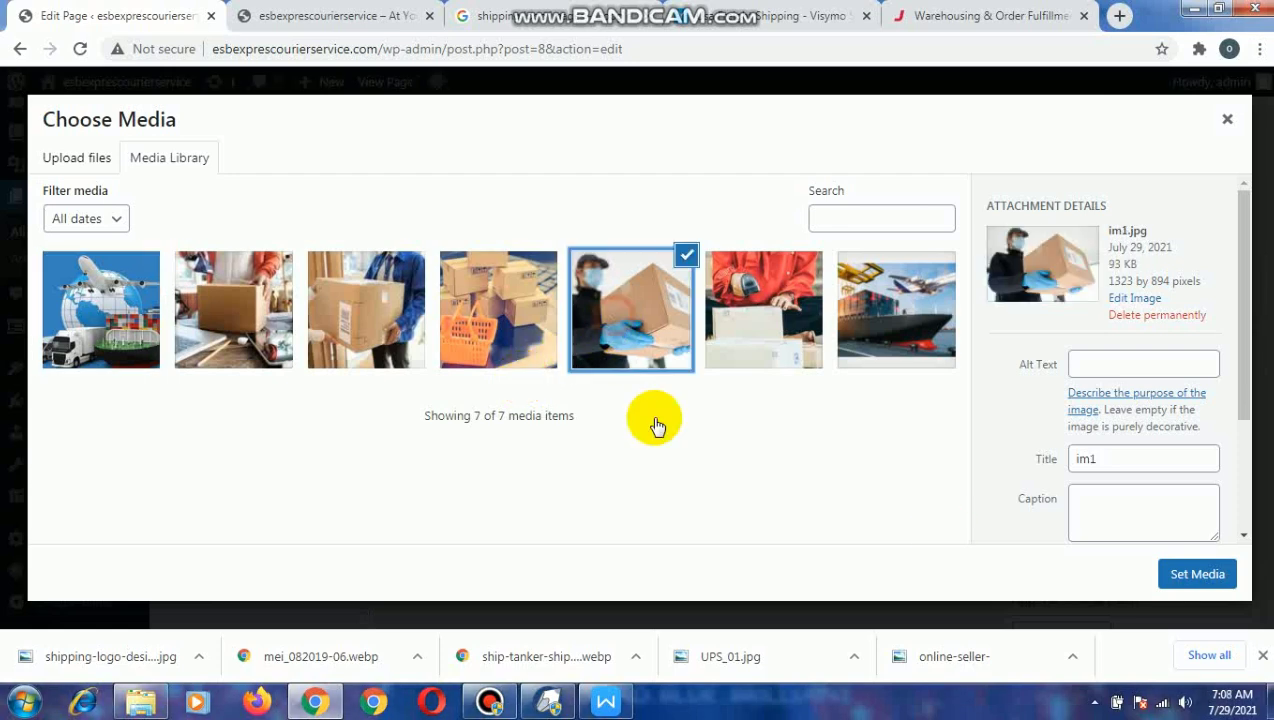
left_click(1172, 572)
left_click(1210, 577)
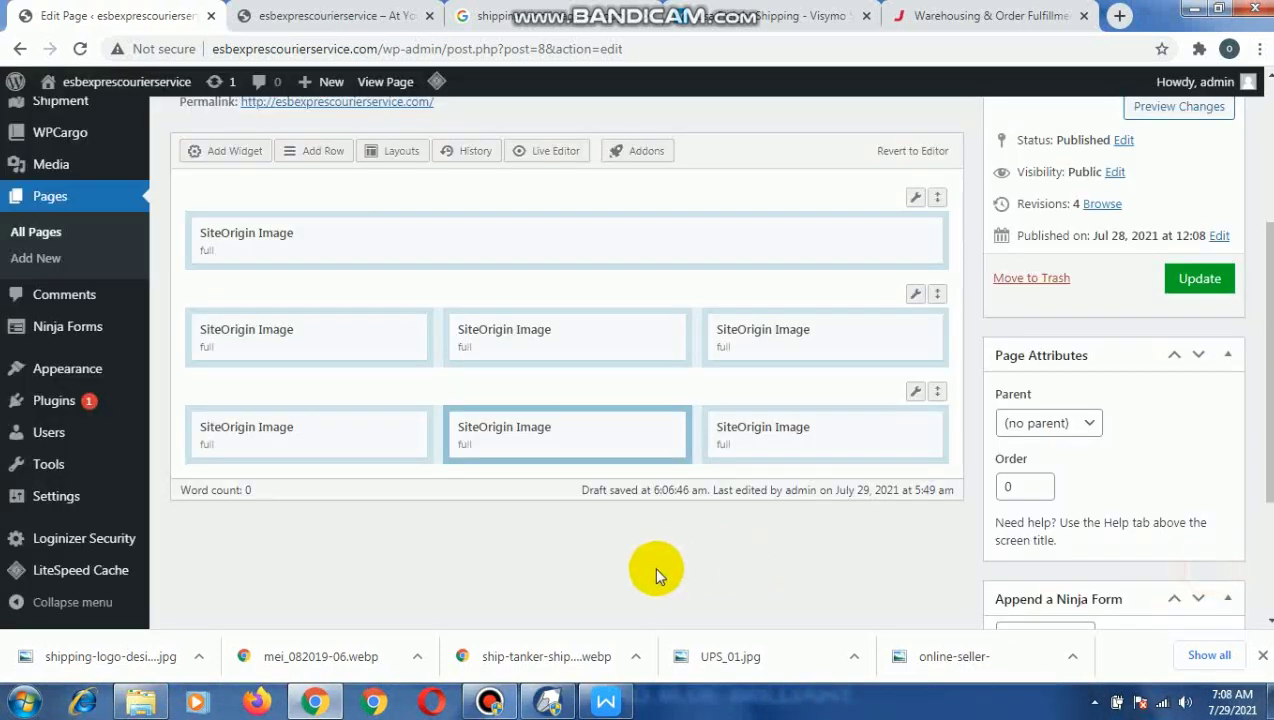
Replace the third image in the duplicated row with the picture of stacked cartons and an orange basket, and update the page.
left_click(831, 429)
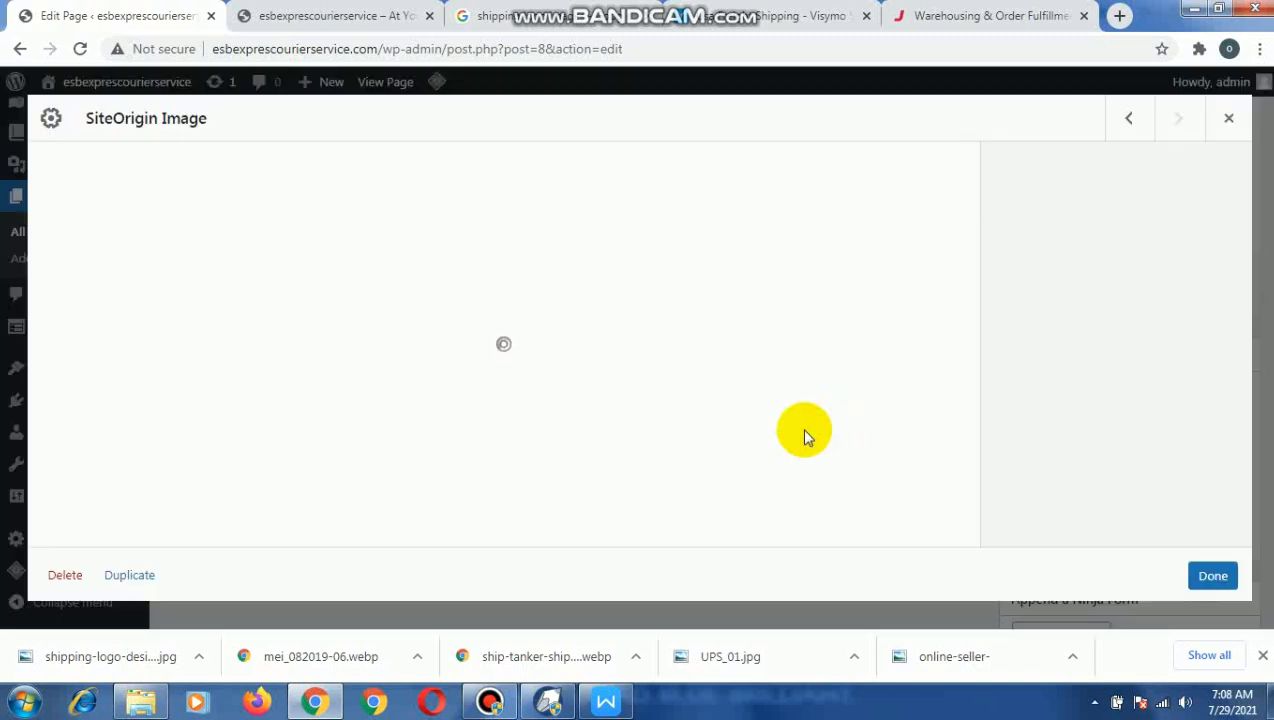
left_click(101, 249)
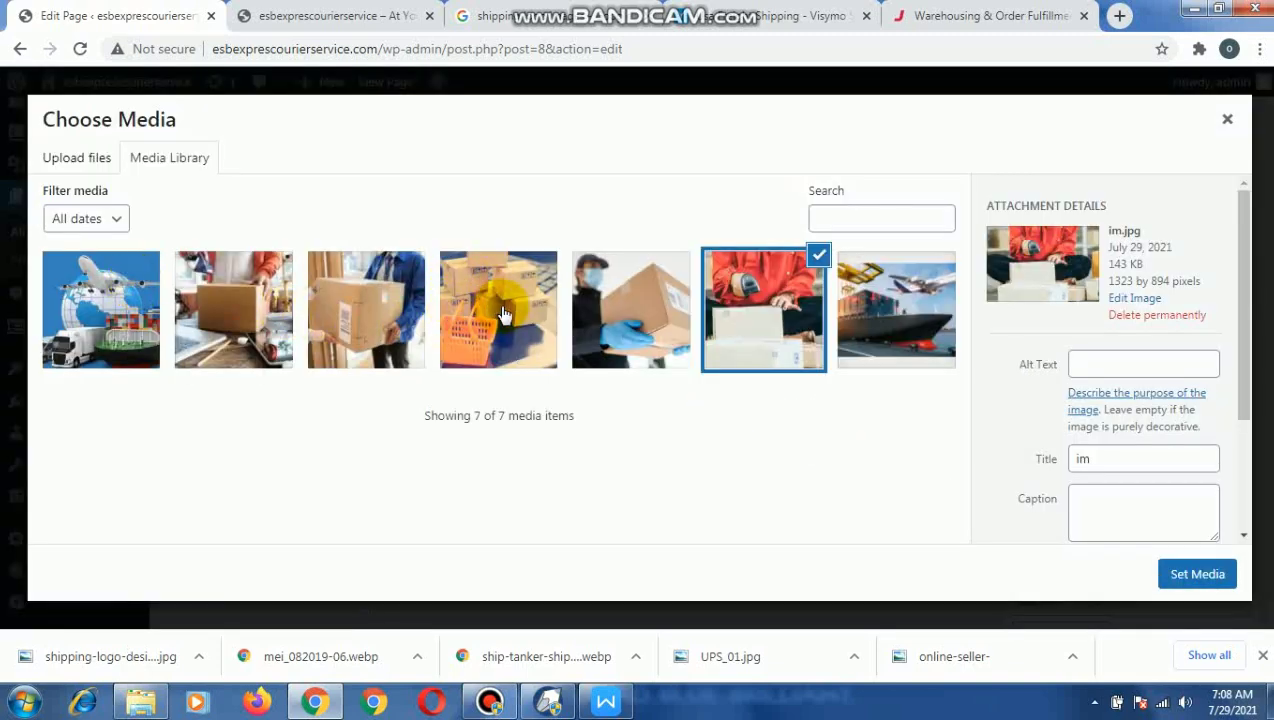
left_click(521, 312)
left_click(1192, 573)
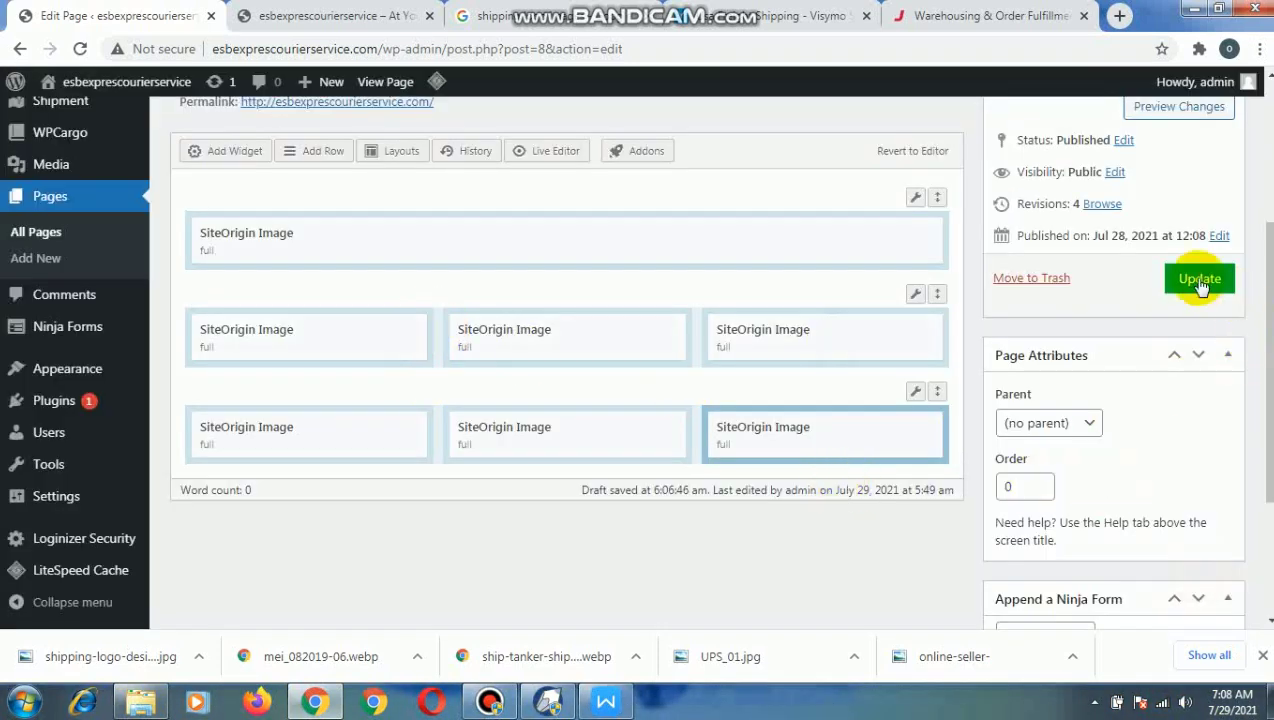
left_click(1190, 280)
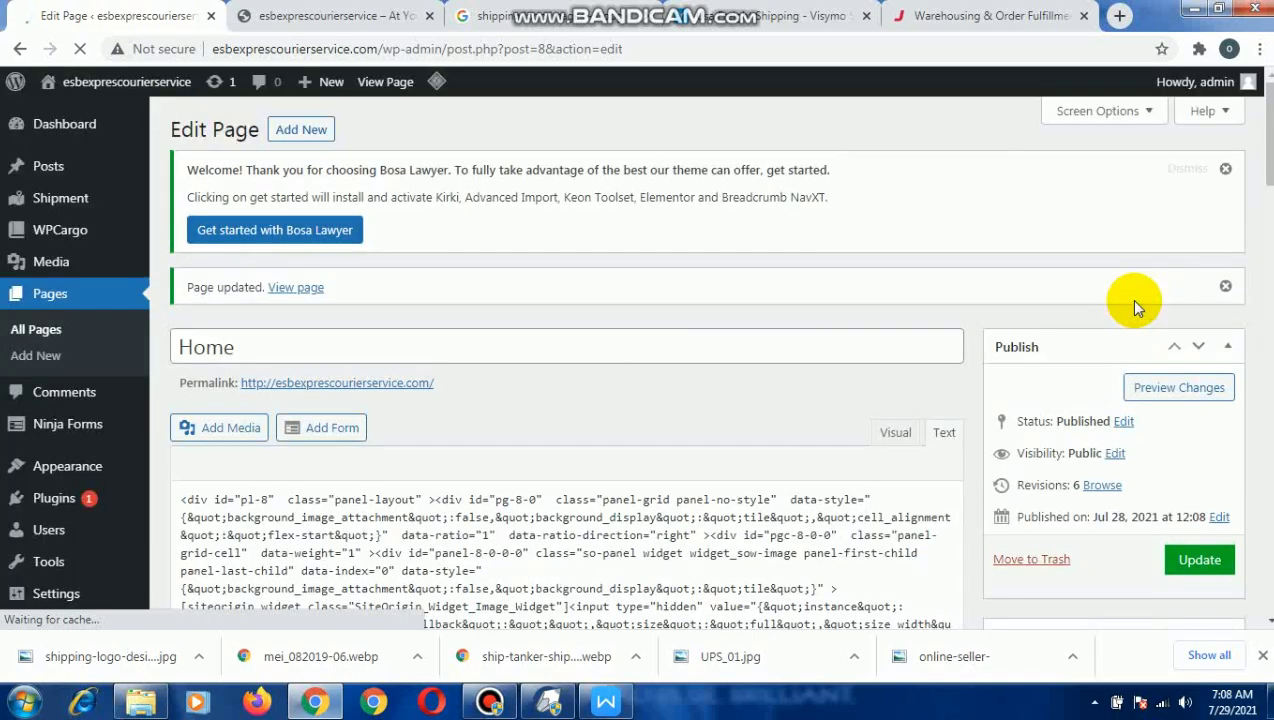
Reload the live home page and examine the full-width shipping image and both three-column picture rows.
scroll(1135, 305, "down", 1)
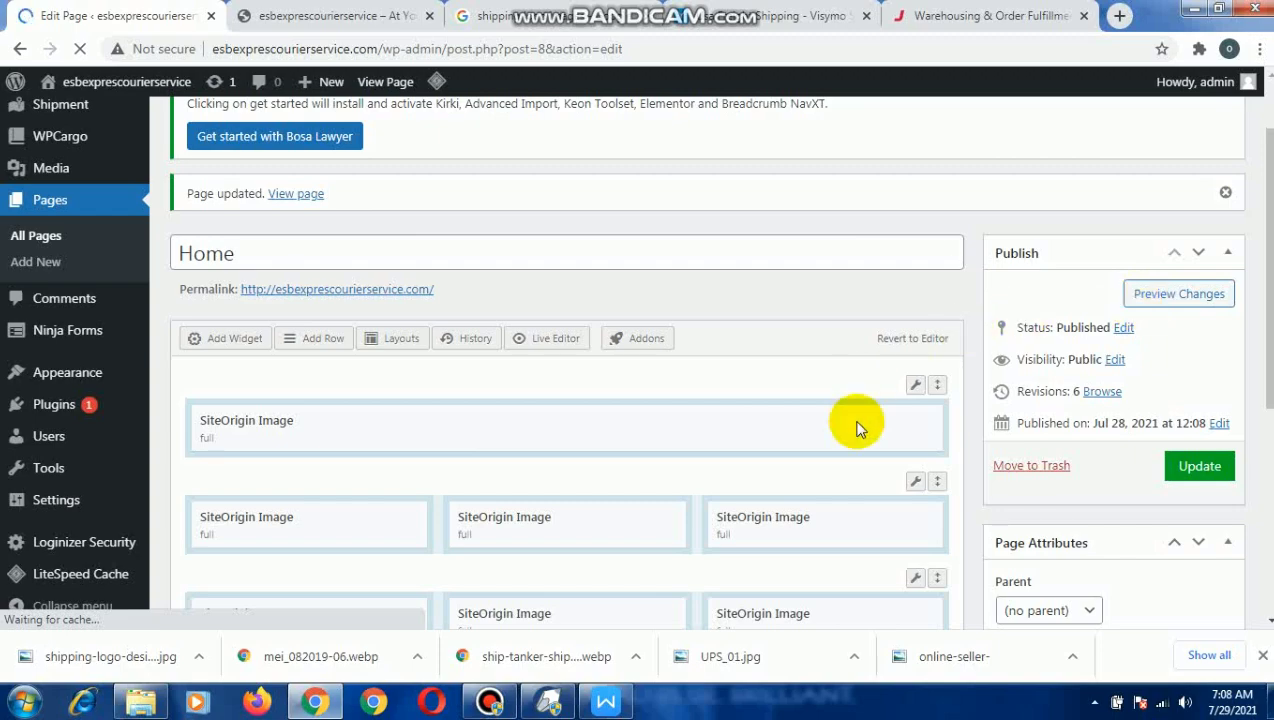
scroll(852, 428, "down", 2)
scroll(852, 428, "down", 1)
scroll(651, 412, "up", 1)
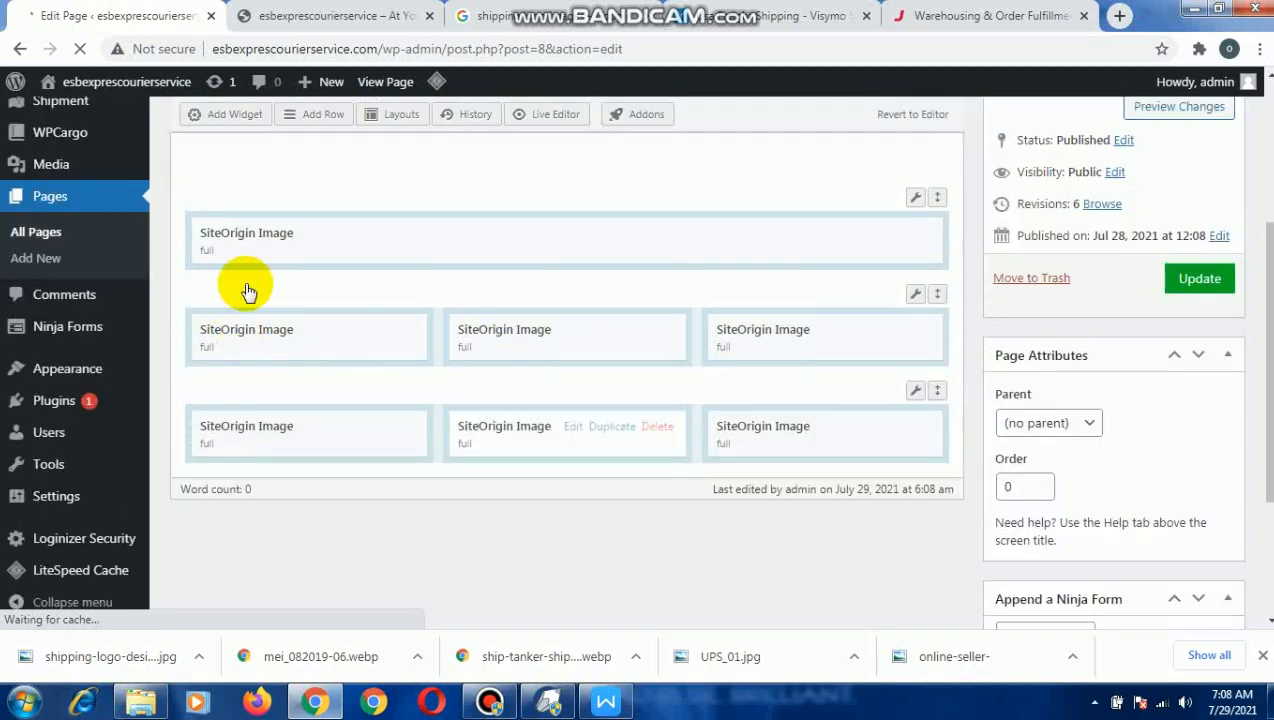
left_click(323, 10)
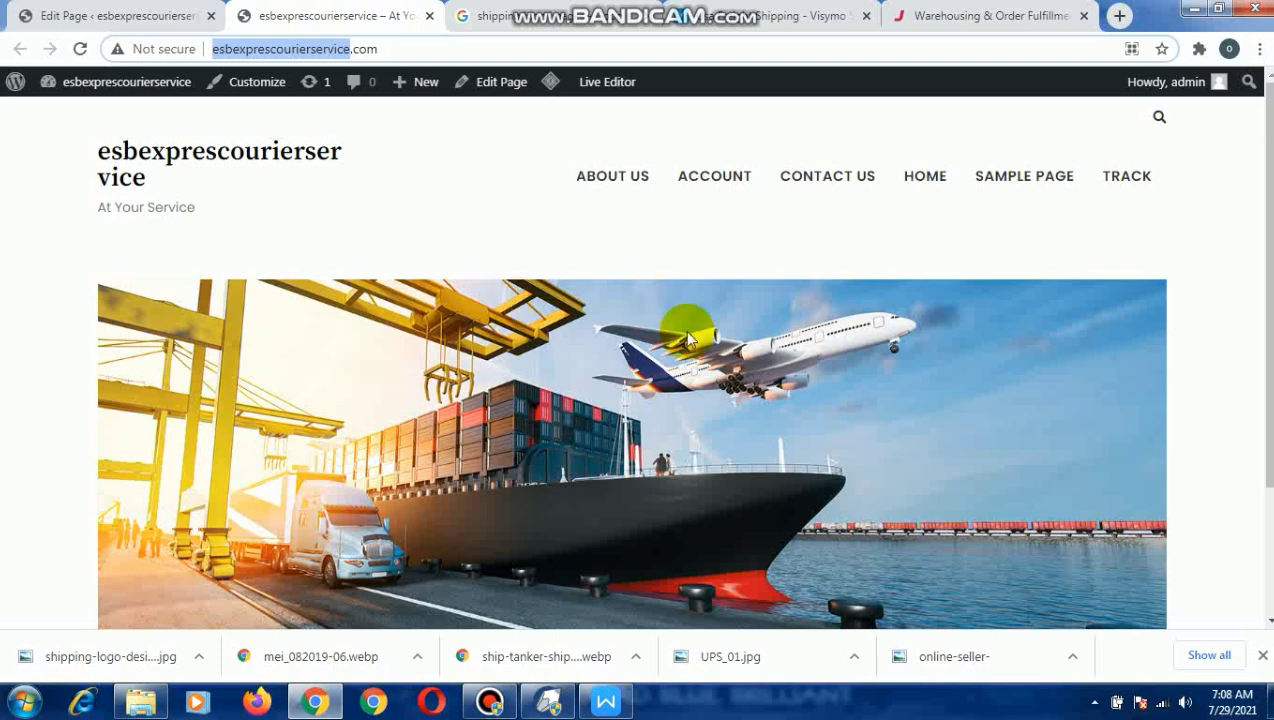
left_click(44, 12)
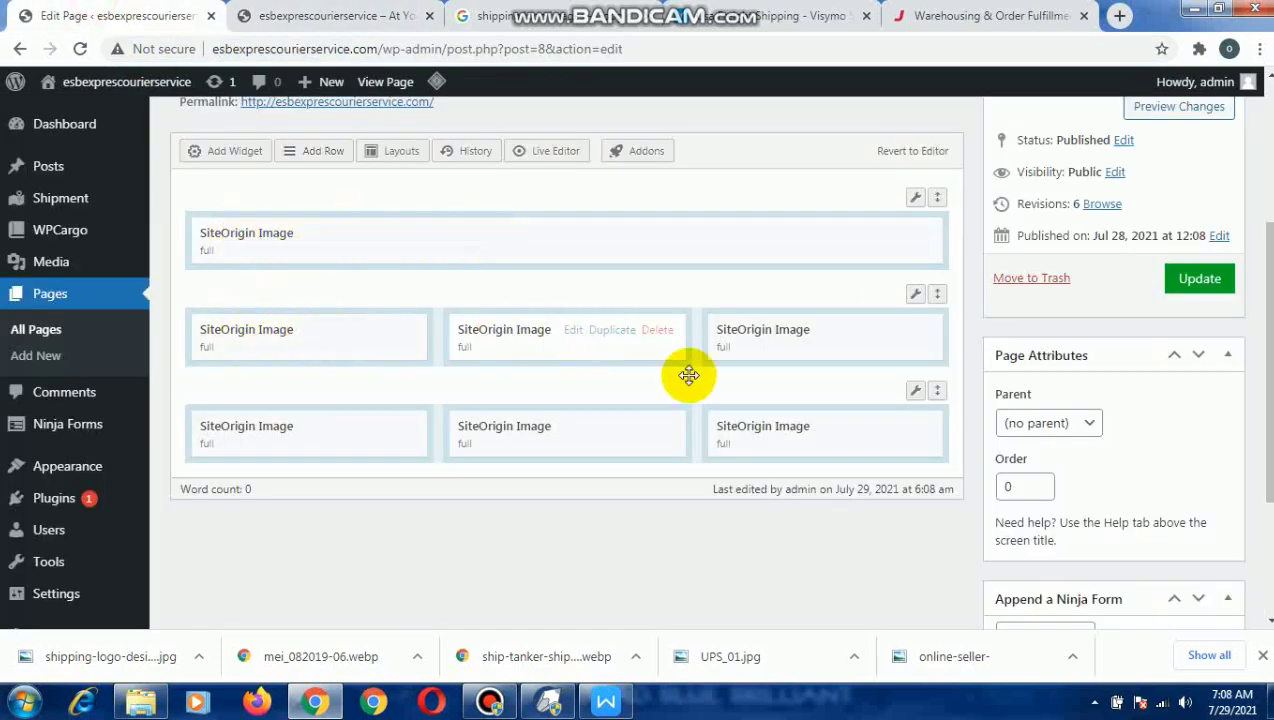
left_click(300, 16)
scroll(529, 395, "down", 3)
scroll(529, 395, "up", 3)
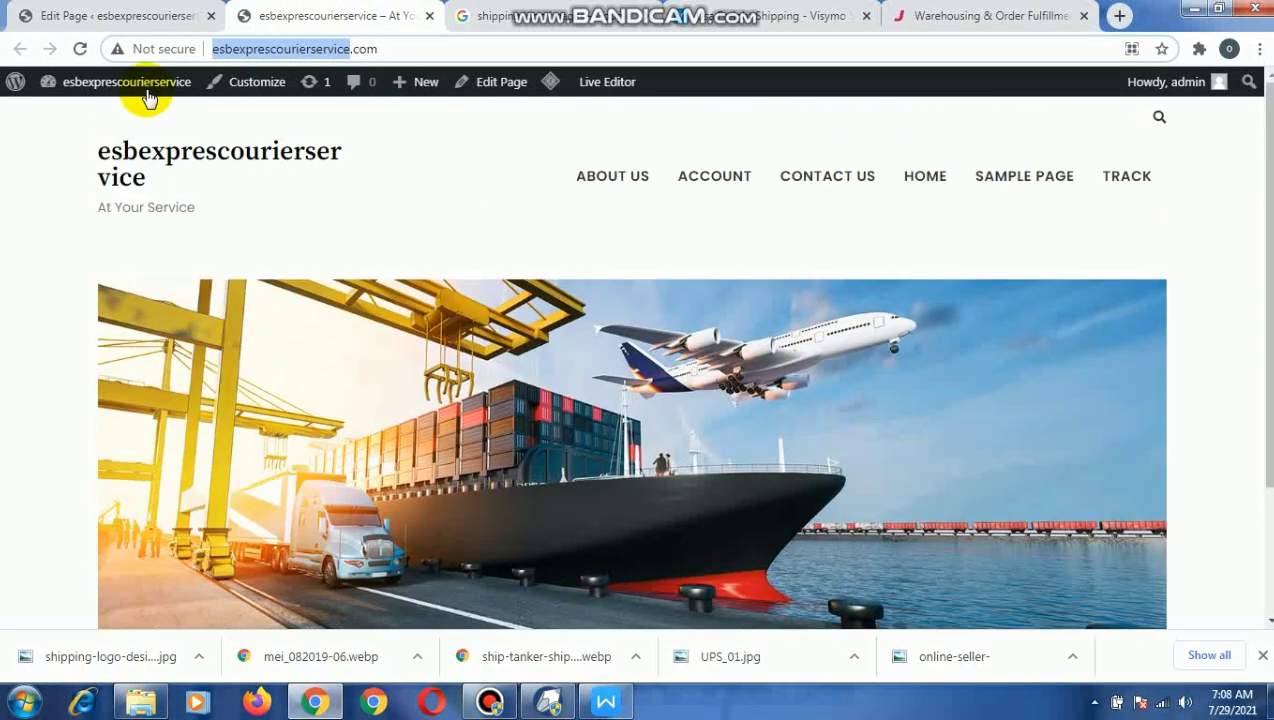
left_click(82, 49)
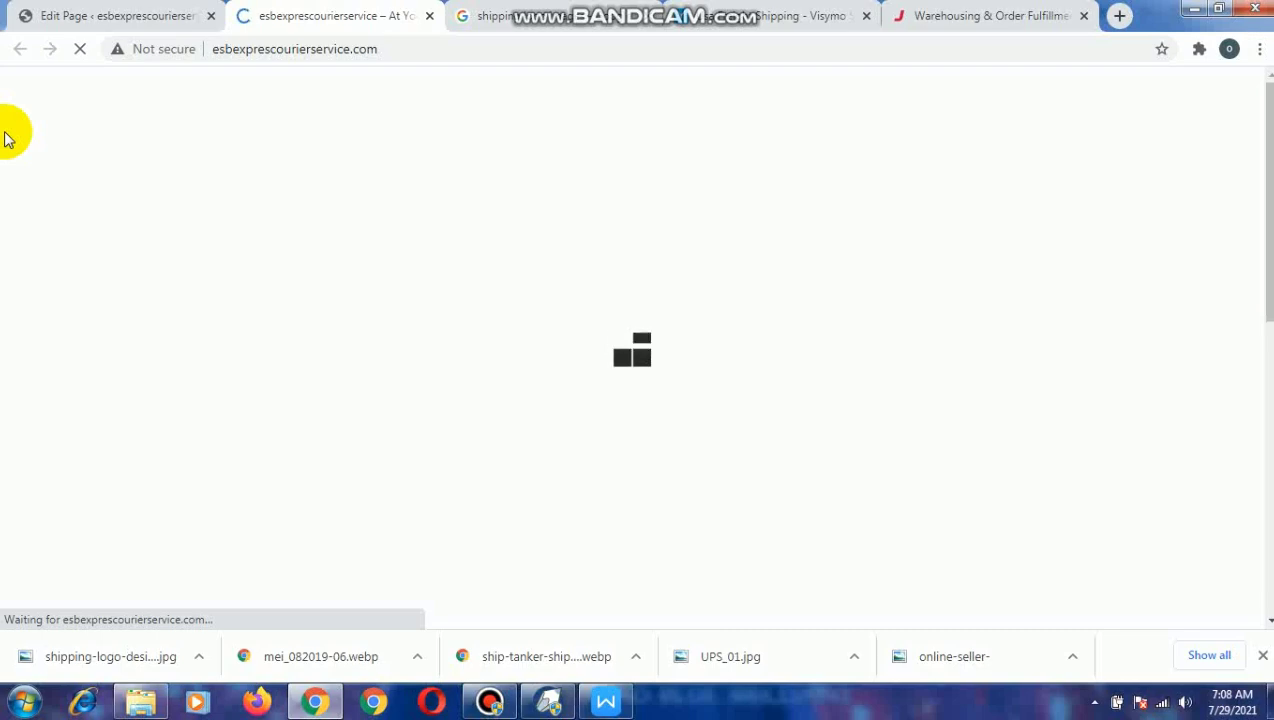
scroll(625, 370, "down", 4)
scroll(622, 375, "down", 3)
scroll(685, 375, "up", 1)
scroll(685, 375, "up", 2)
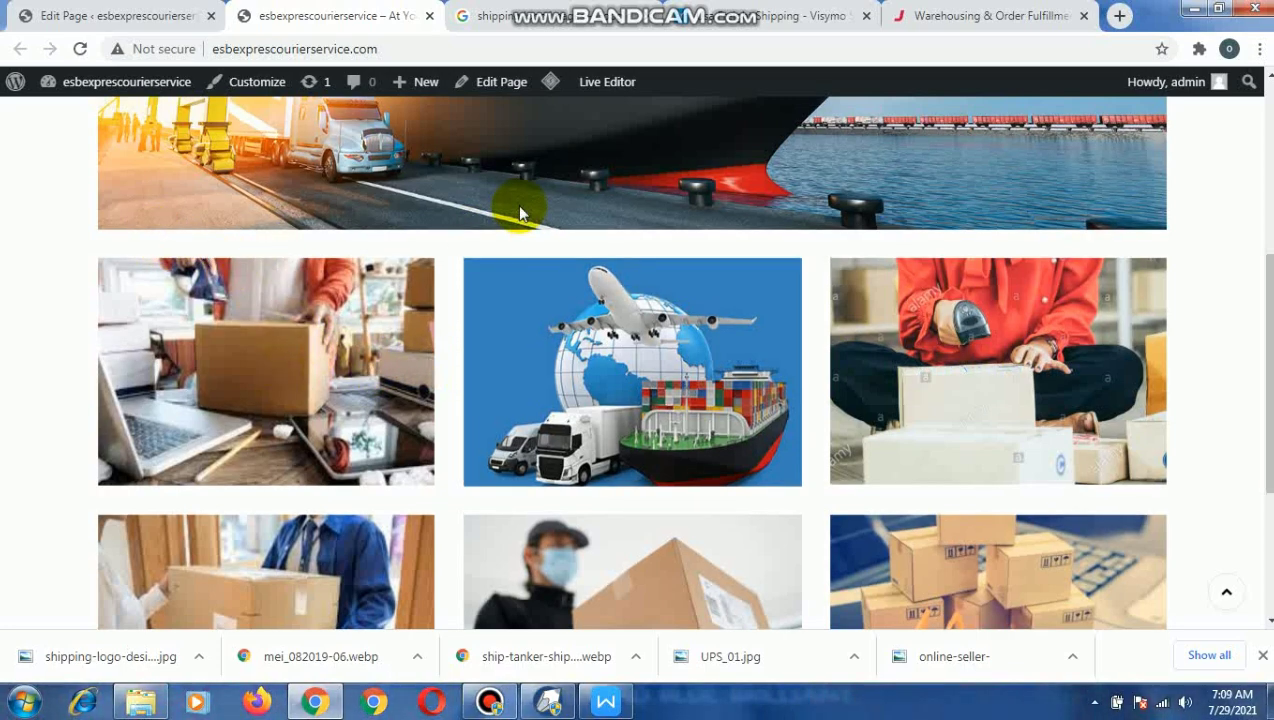
scroll(517, 204, "up", 3)
scroll(437, 395, "down", 4)
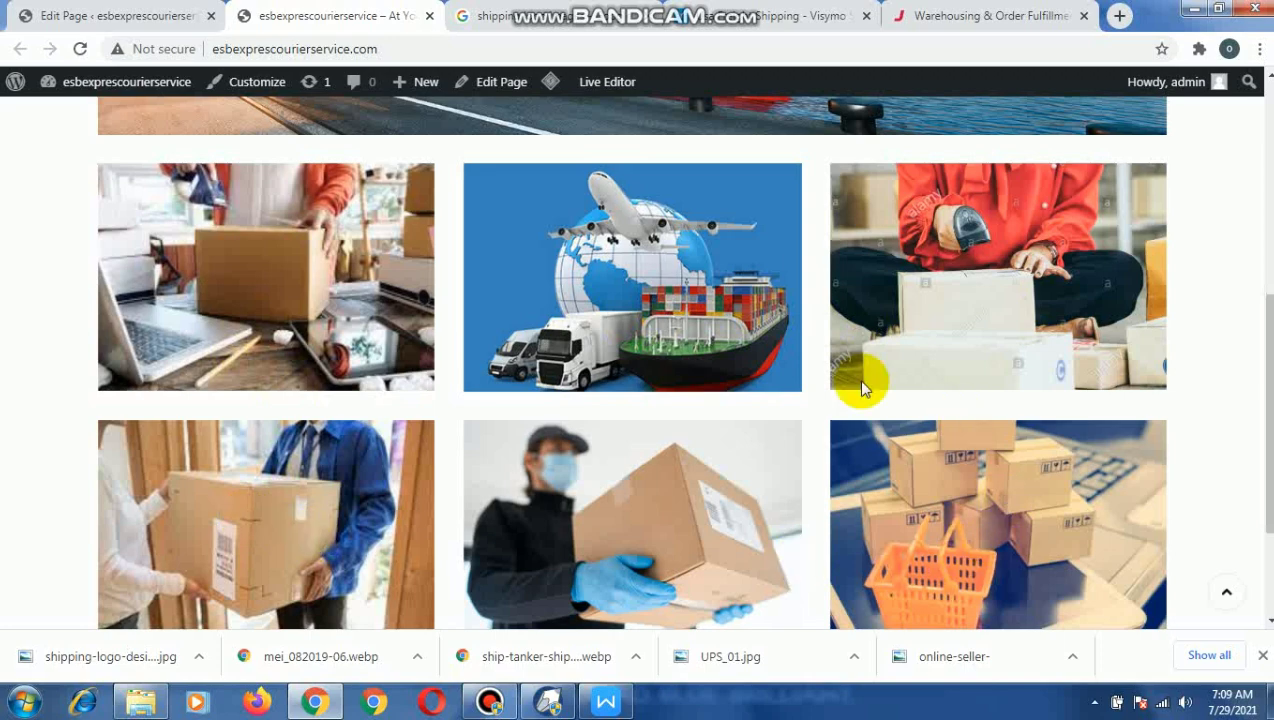
scroll(650, 342, "up", 5)
scroll(619, 333, "down", 7)
scroll(619, 334, "up", 3)
scroll(618, 334, "up", 5)
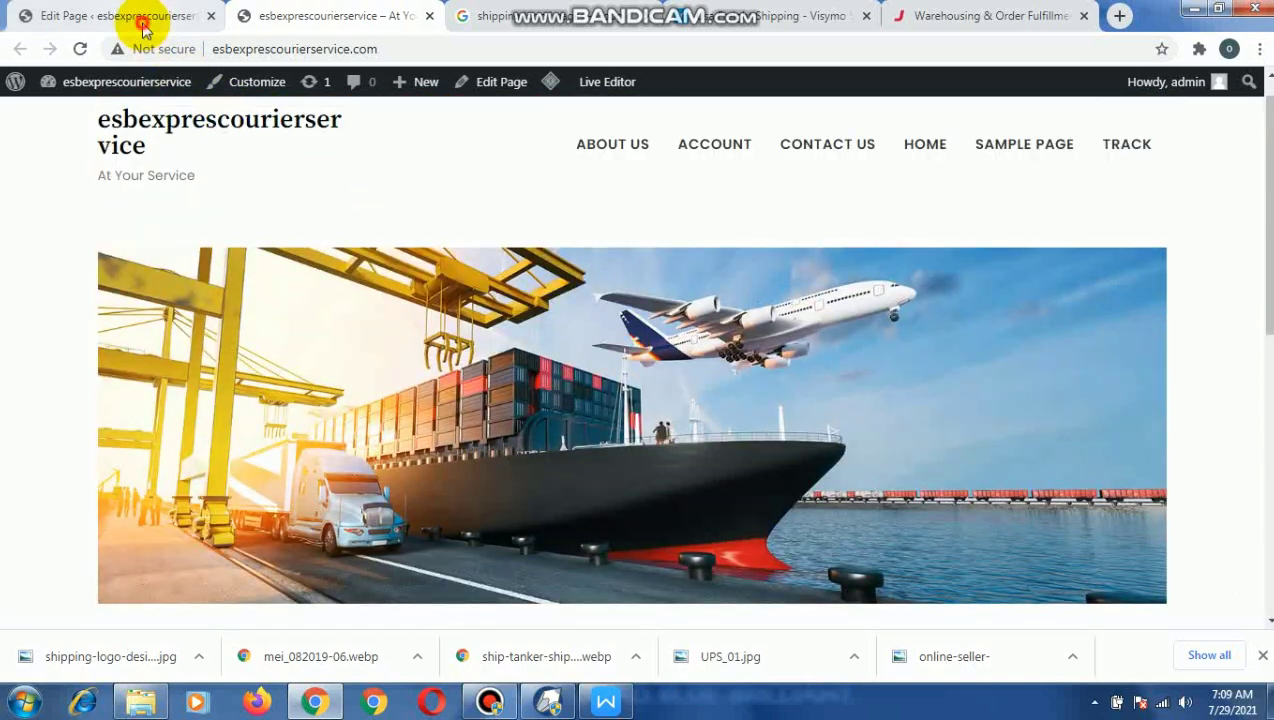
left_click(142, 18)
left_click(489, 702)
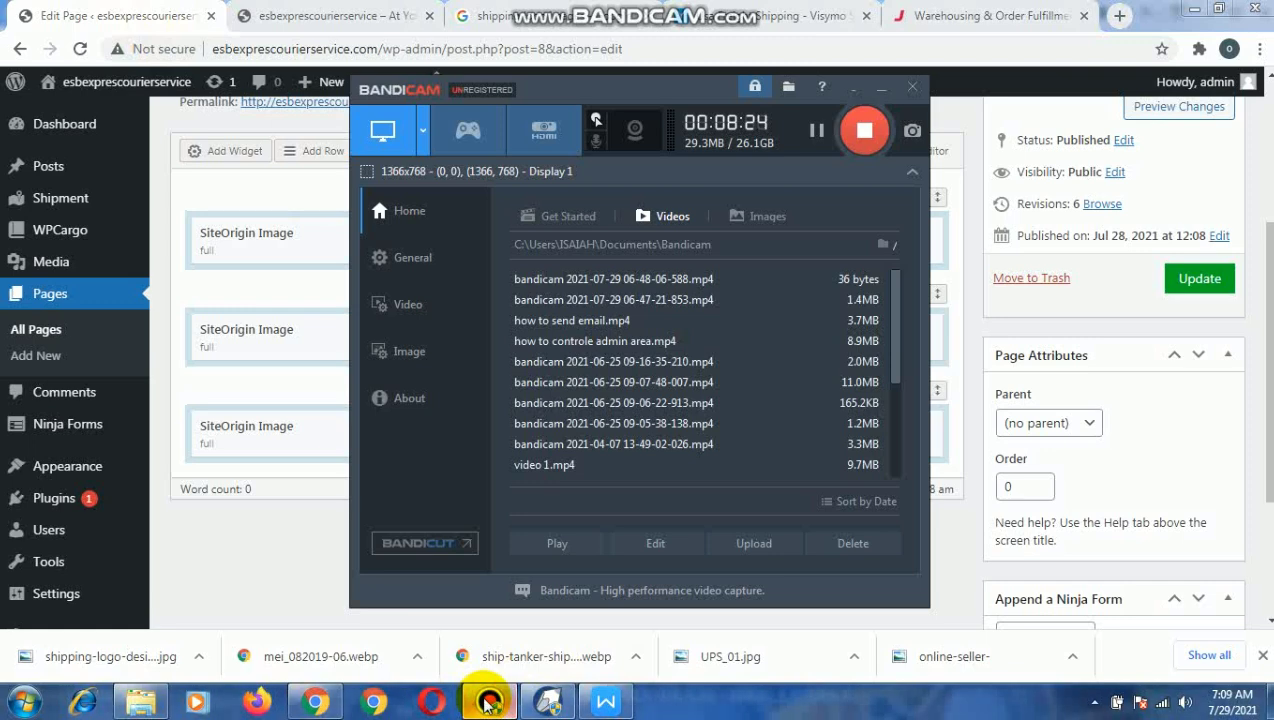
left_click(489, 702)
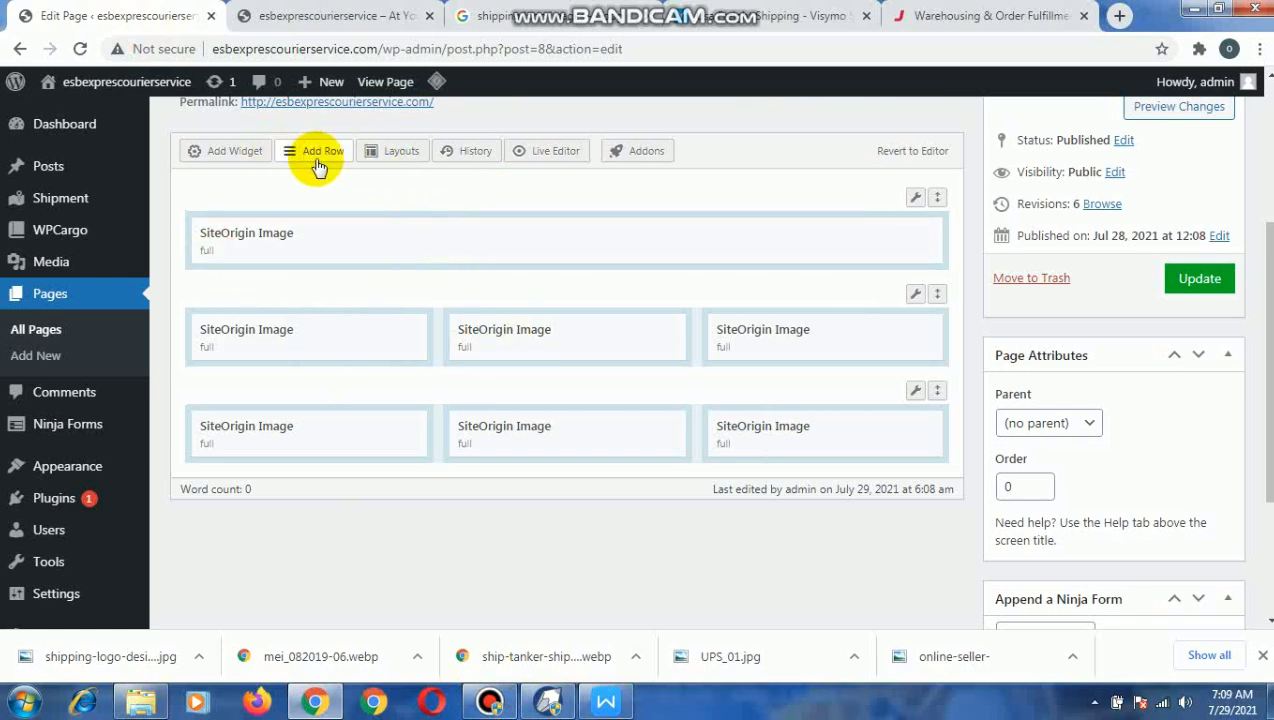
Review the layout of the live home page's pictures to see where descriptive text is missing.
left_click(324, 16)
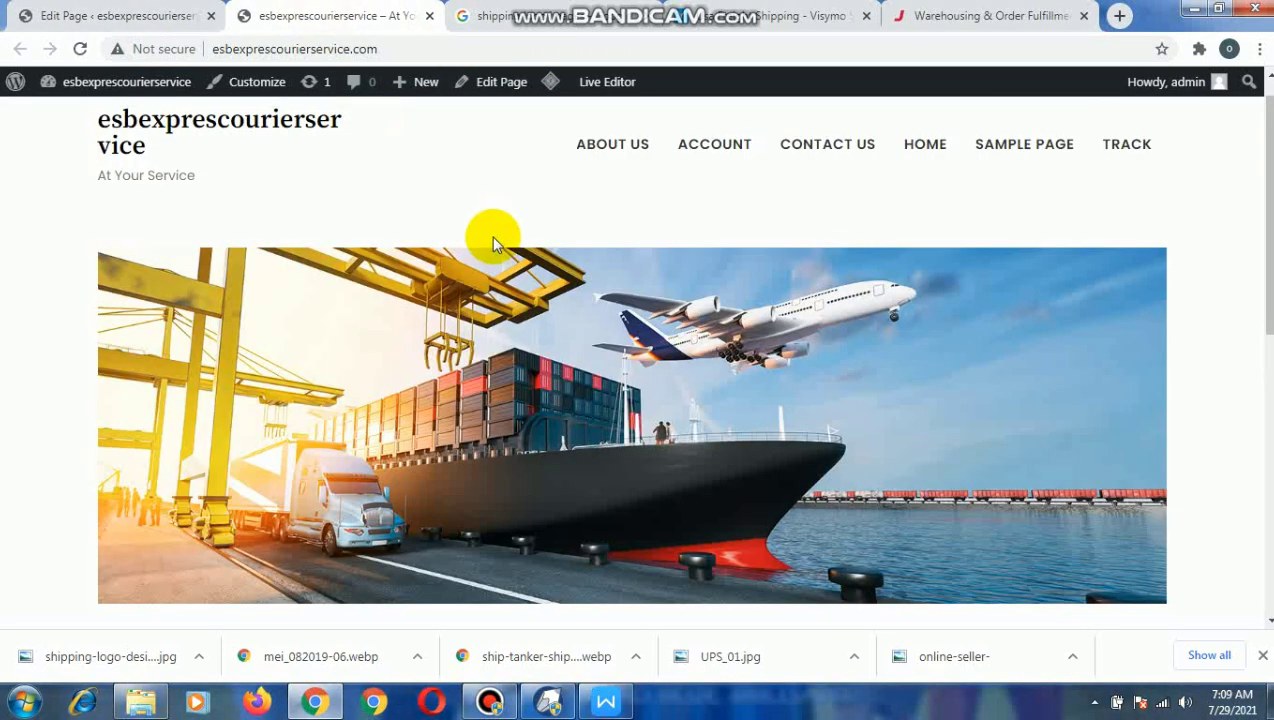
scroll(819, 341, "down", 2)
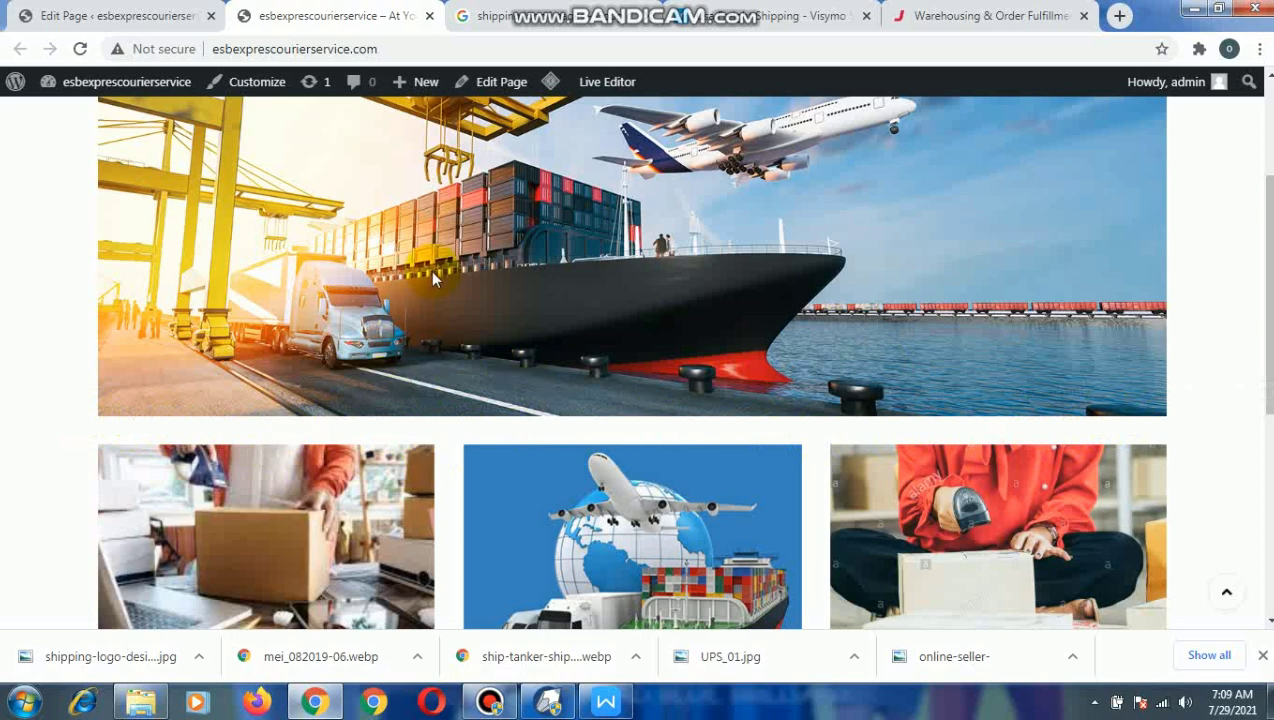
scroll(801, 433, "down", 5)
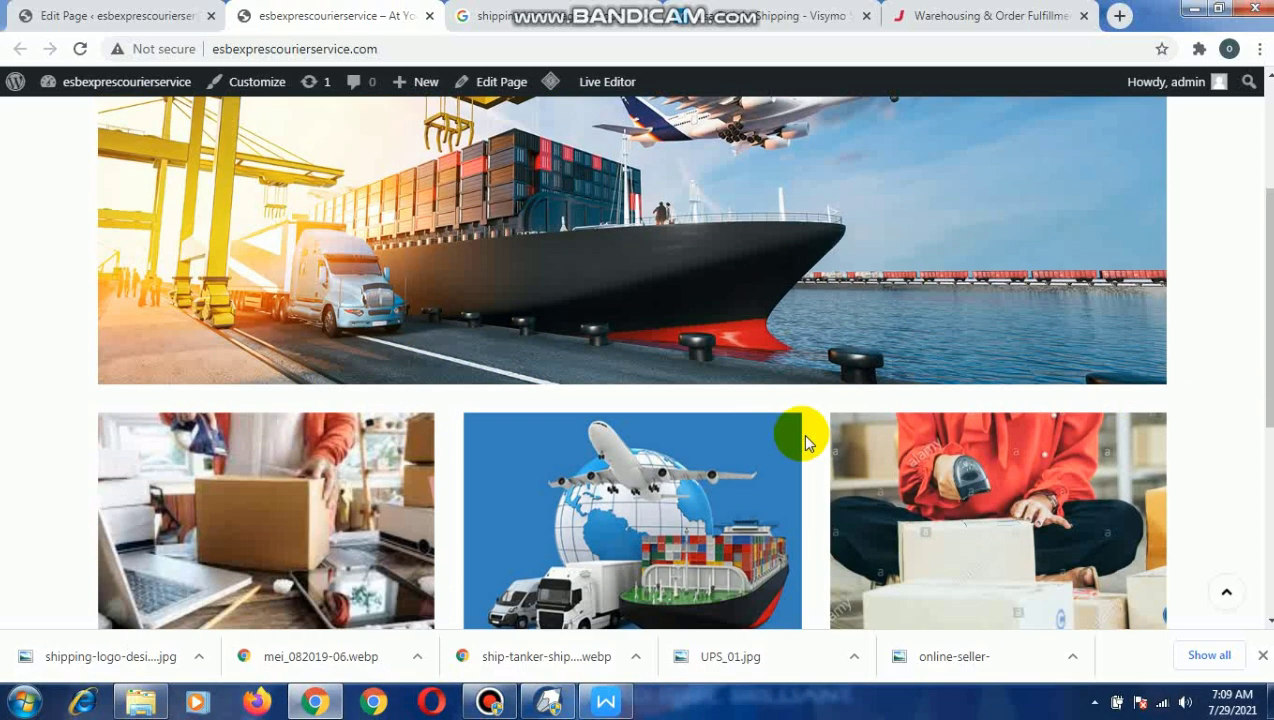
scroll(815, 440, "up", 4)
scroll(715, 429, "down", 3)
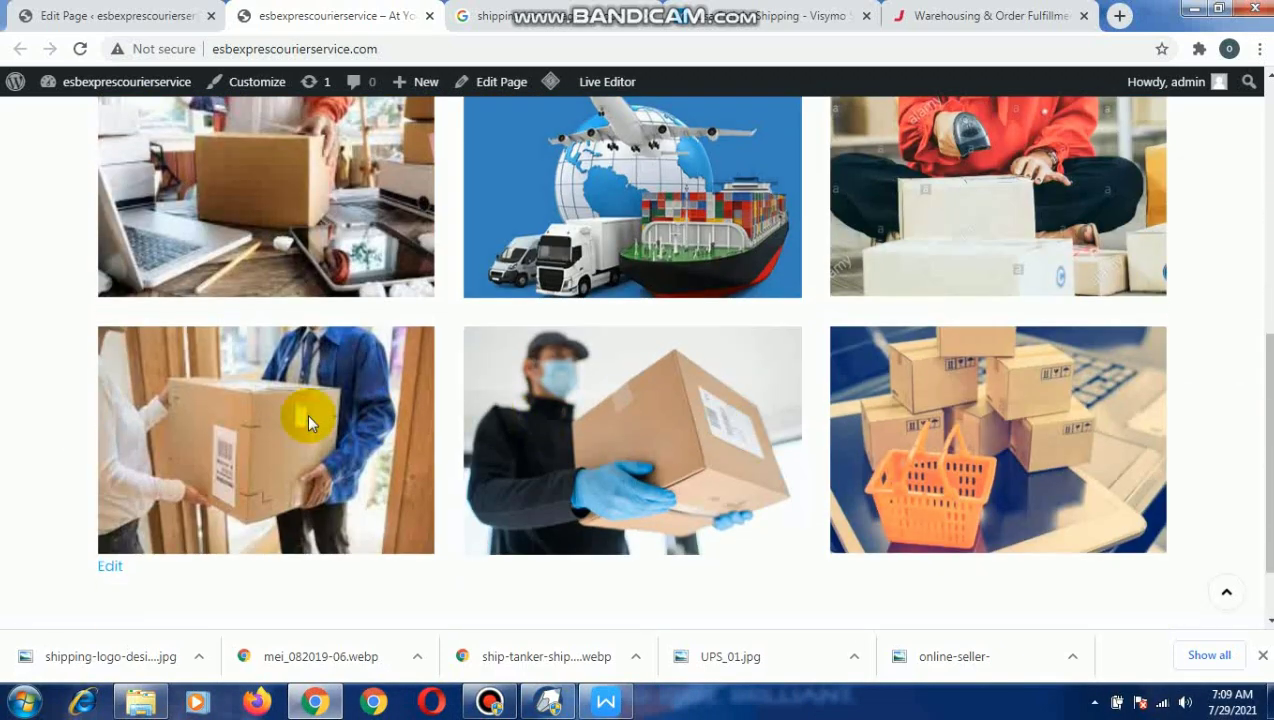
scroll(433, 305, "up", 3)
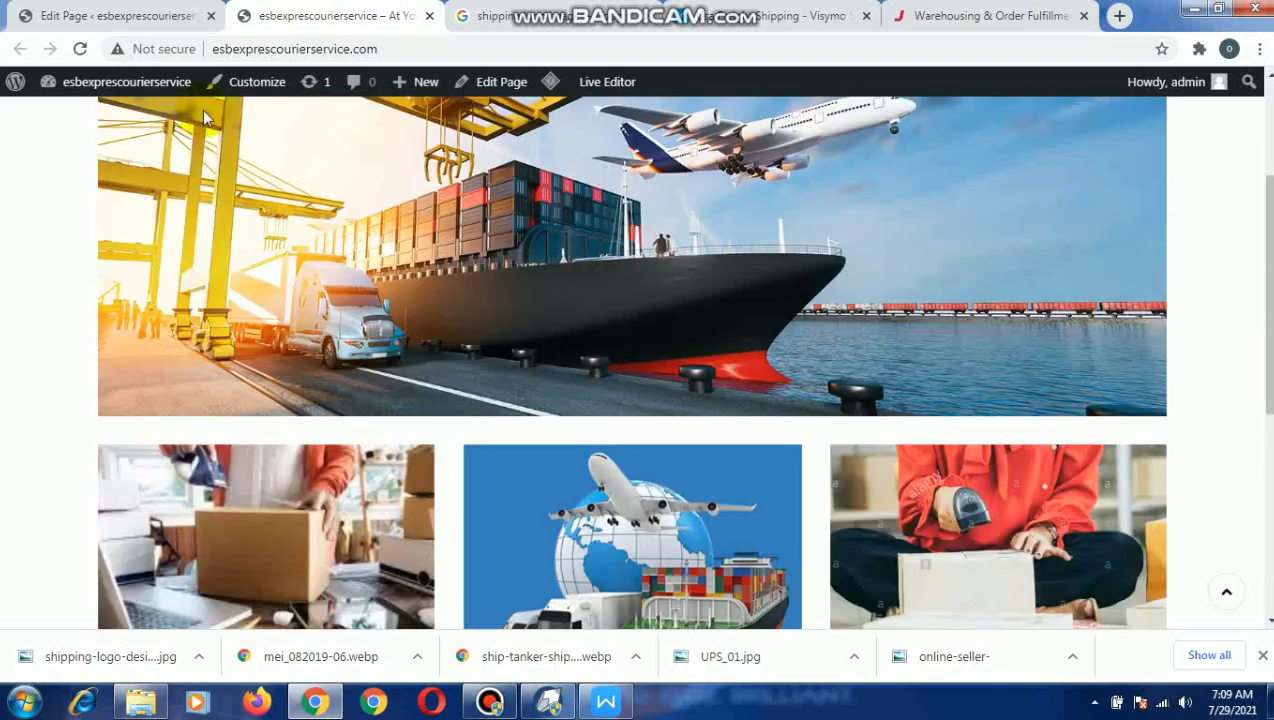
Add a Text widget beneath the full-width image in the Home page's first row.
left_click(118, 16)
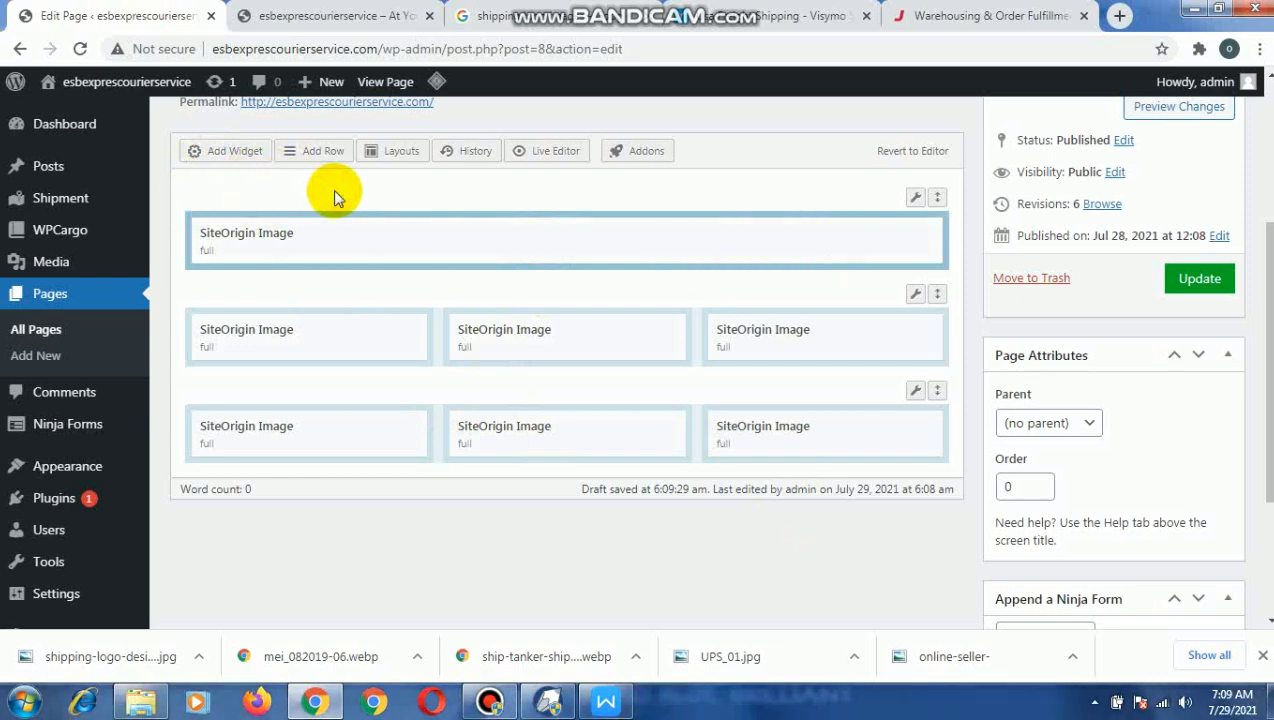
left_click(230, 155)
scroll(720, 426, "down", 3)
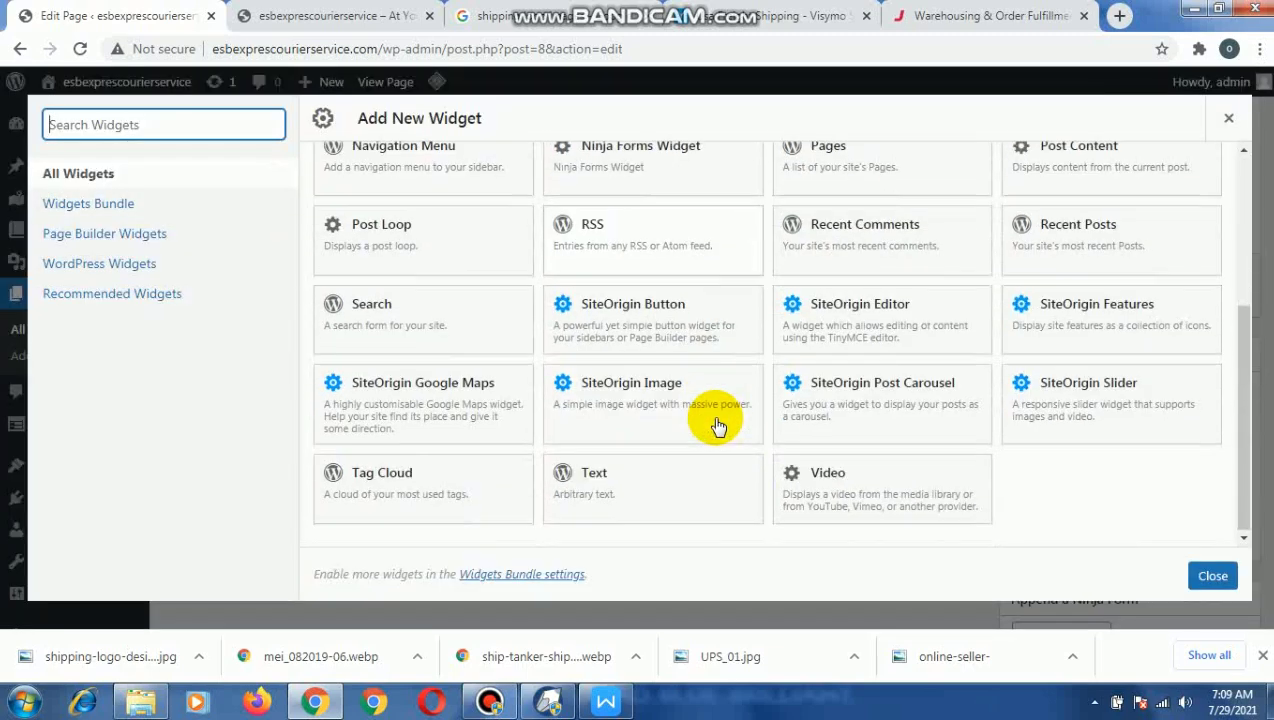
left_click(637, 484)
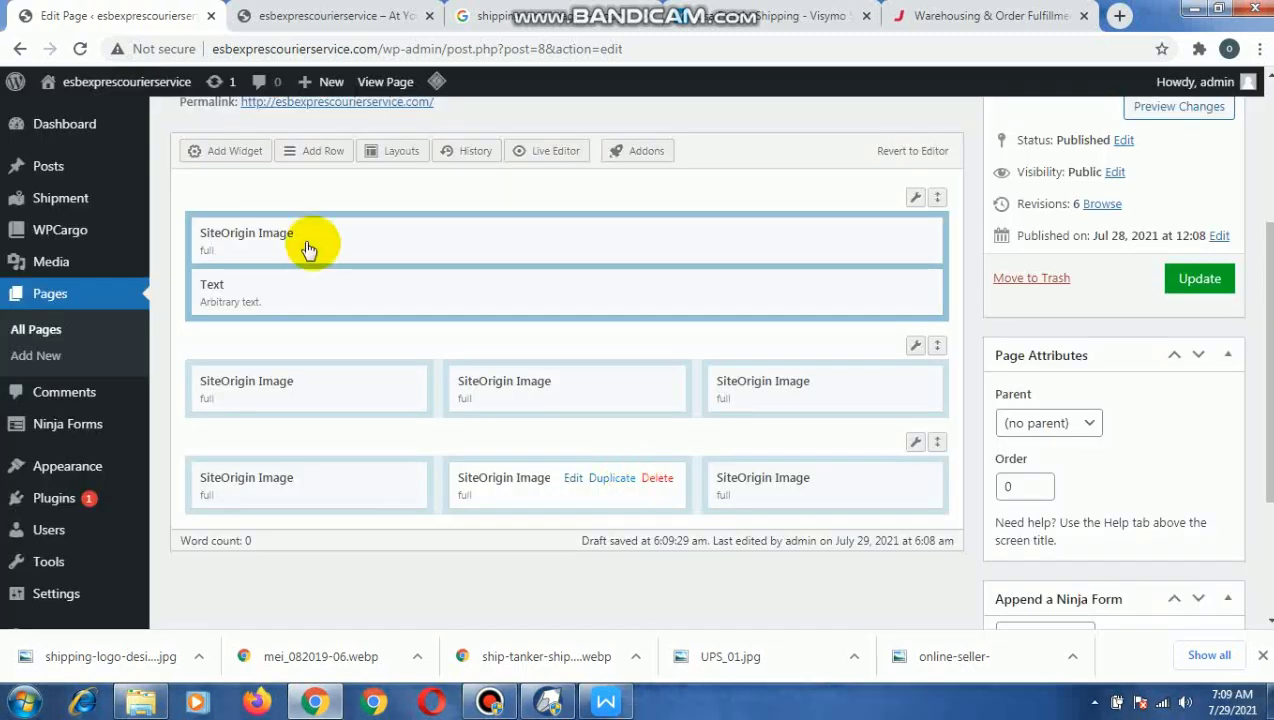
Open the new Text widget, and copy the first paragraph, "Our freight brokerage team matches you...", from the document in WPS Writer.
left_click(302, 291)
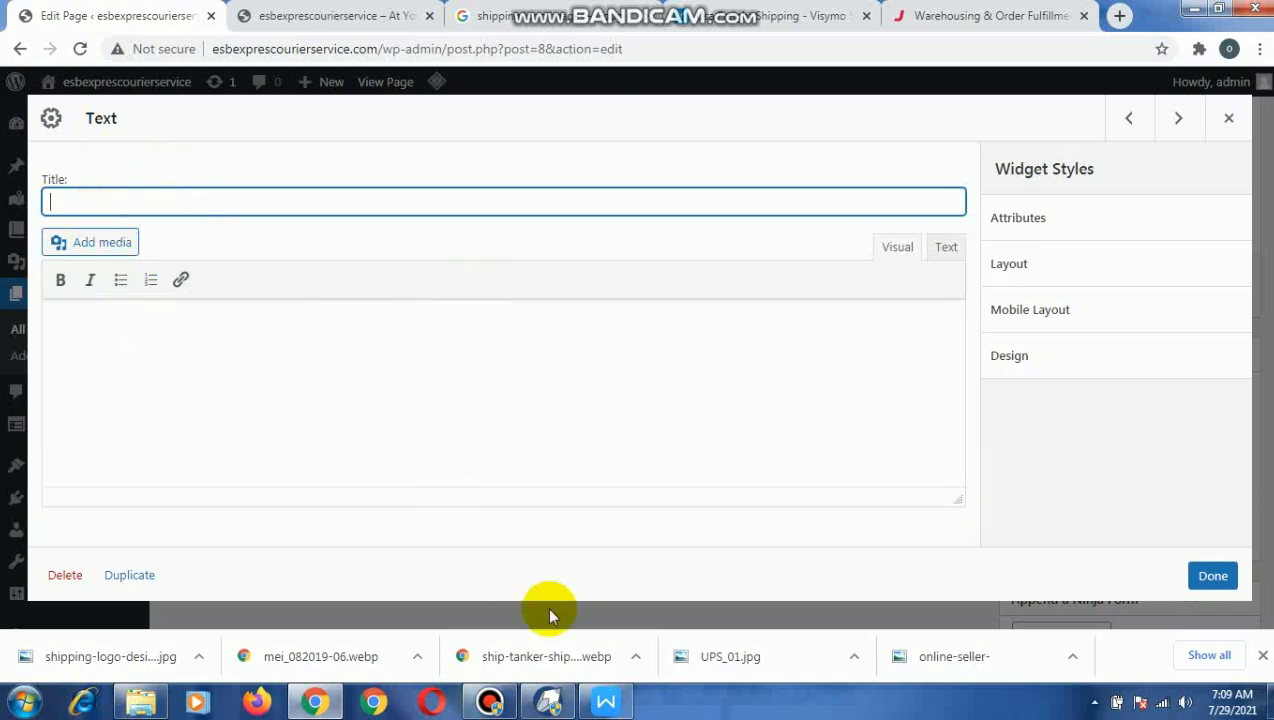
left_click(163, 340)
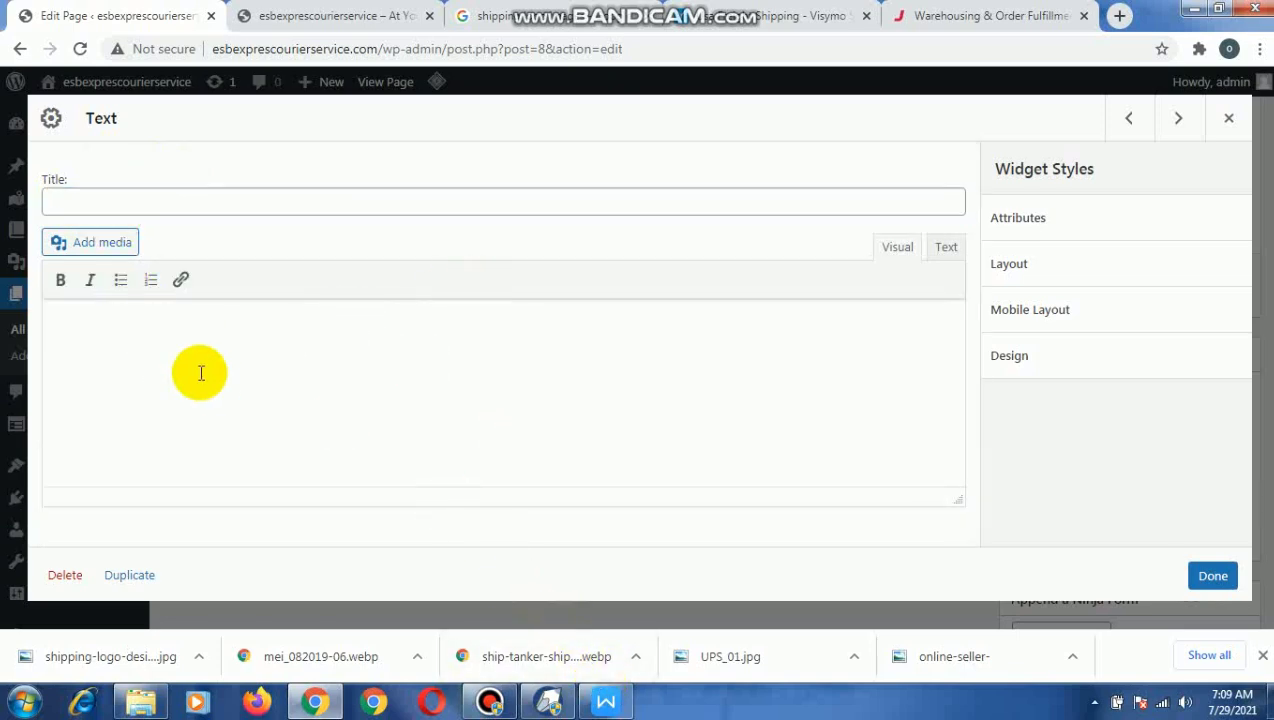
left_click(607, 702)
scroll(440, 290, "up", 2)
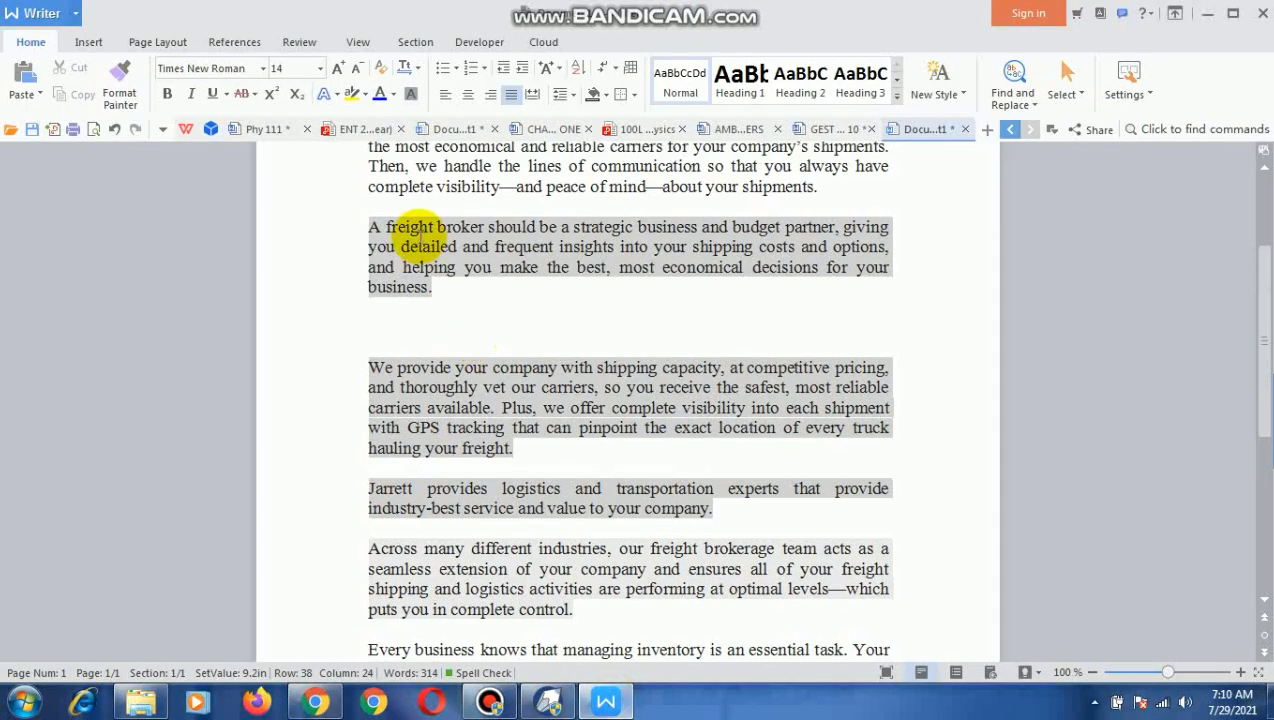
left_click_drag(367, 189, 826, 290)
right_click(800, 229)
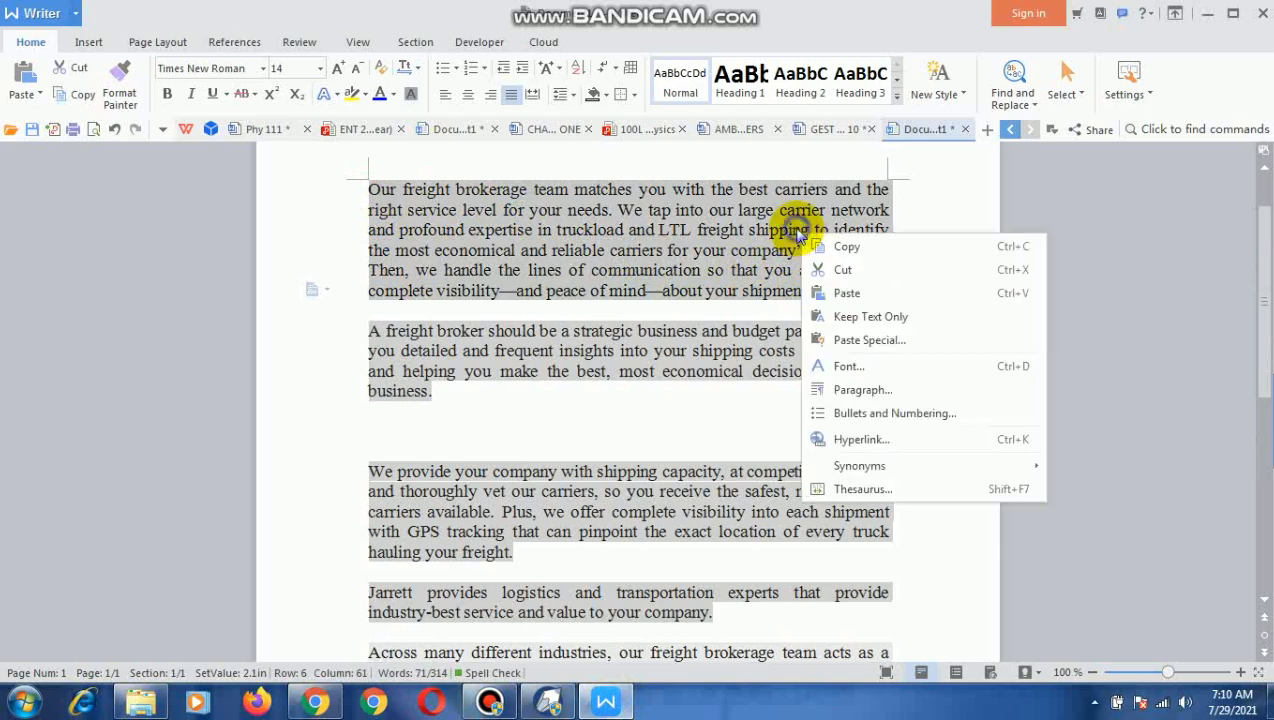
left_click(990, 247)
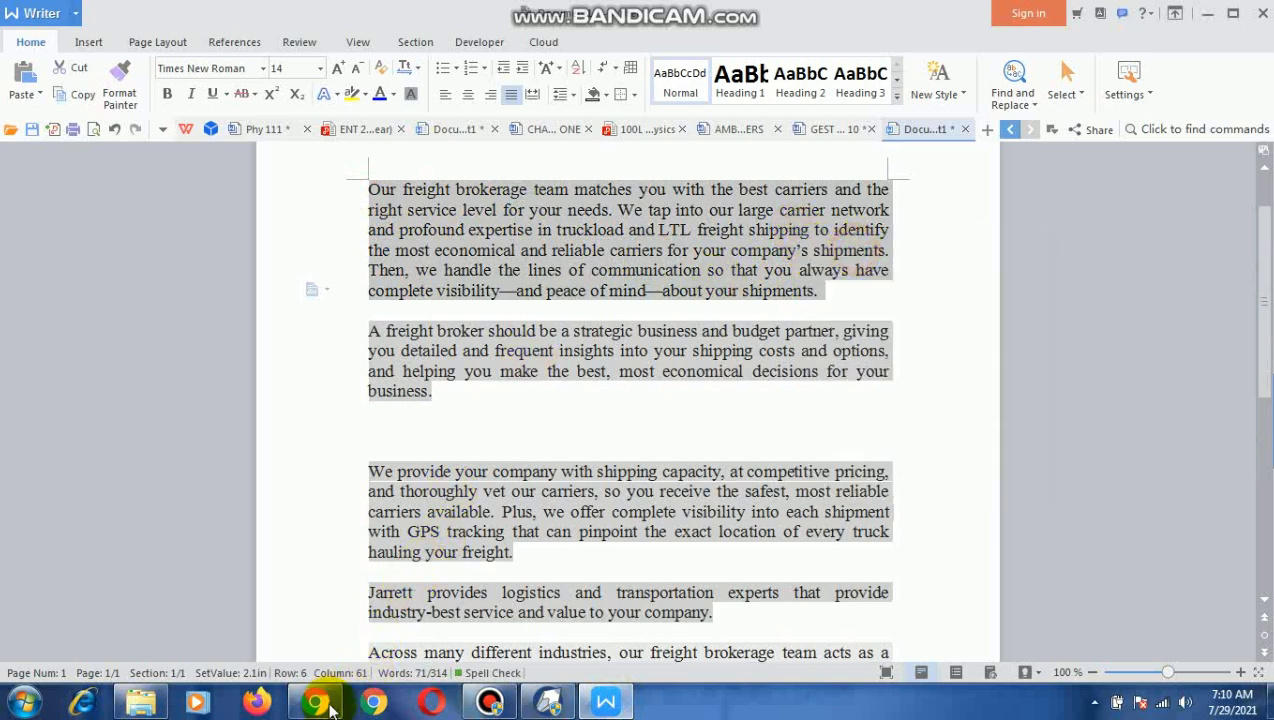
Return to the page editor in Chrome, paste the copied paragraph into the Text widget's body and save the widget.
left_click(314, 702)
right_click(60, 335)
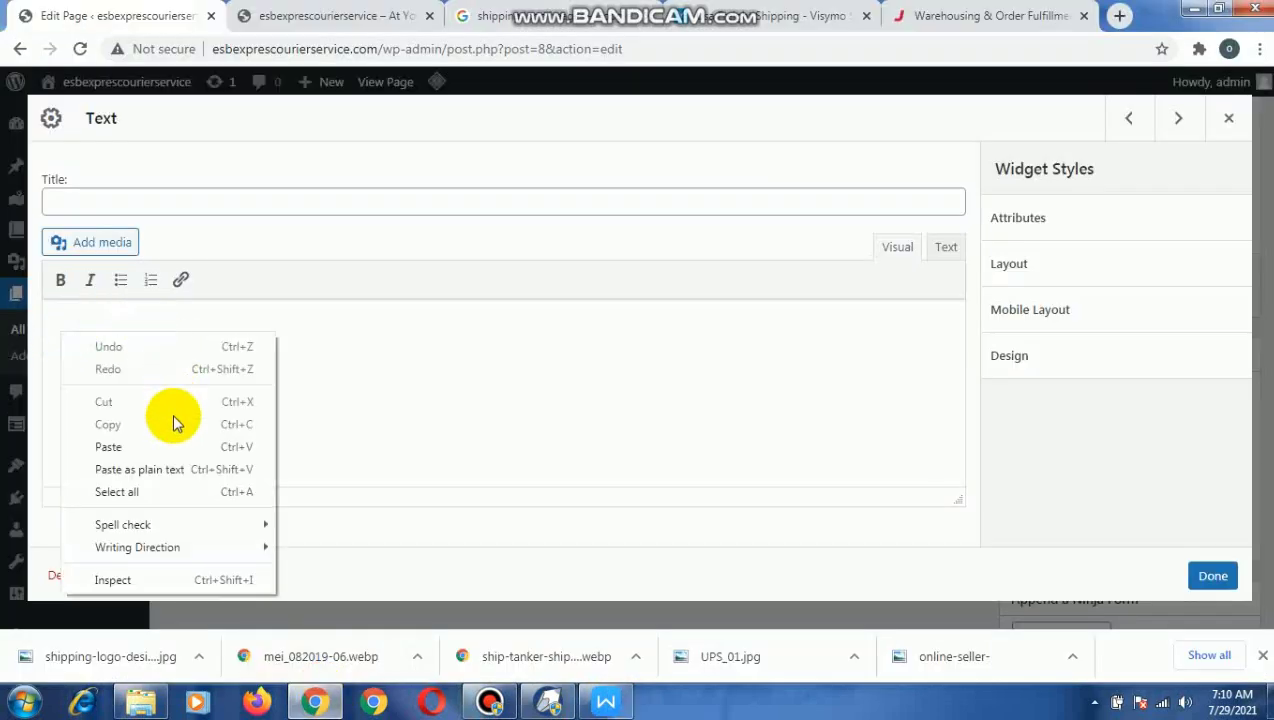
left_click(176, 446)
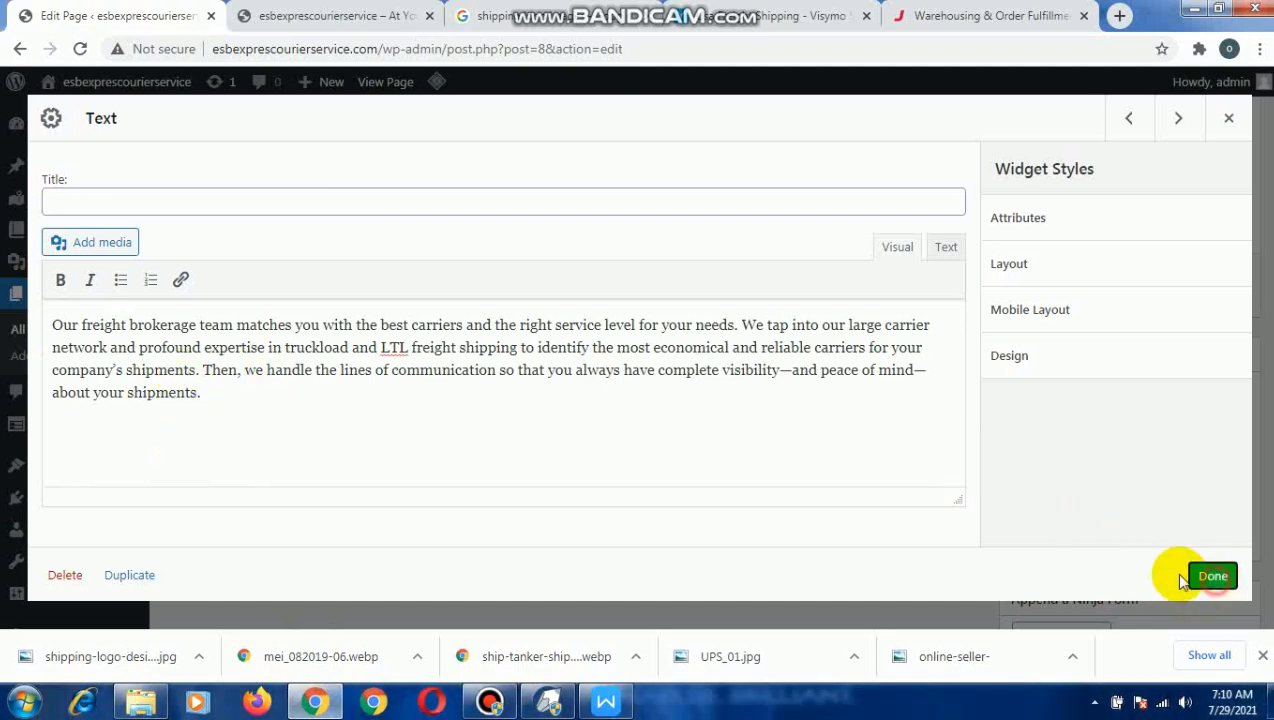
left_click(1213, 578)
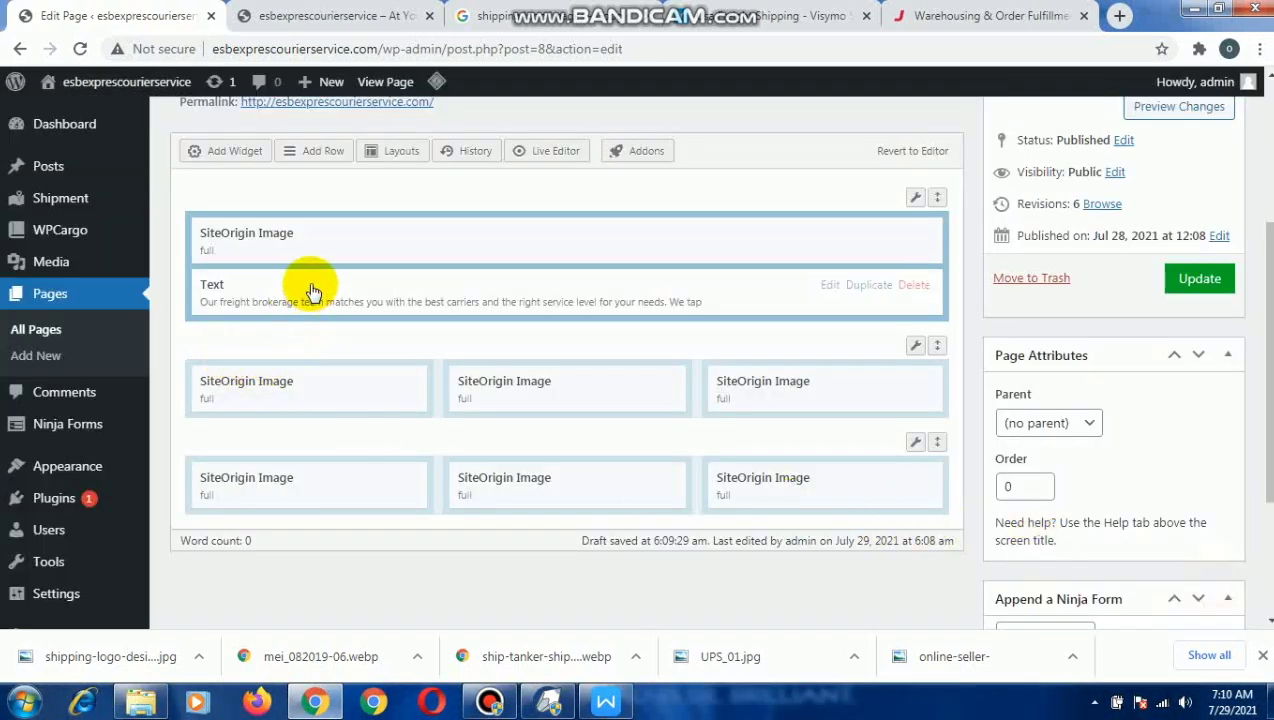
Duplicate the Text widget and place one copy beneath each of the three images in the first three-column row.
left_click(866, 288)
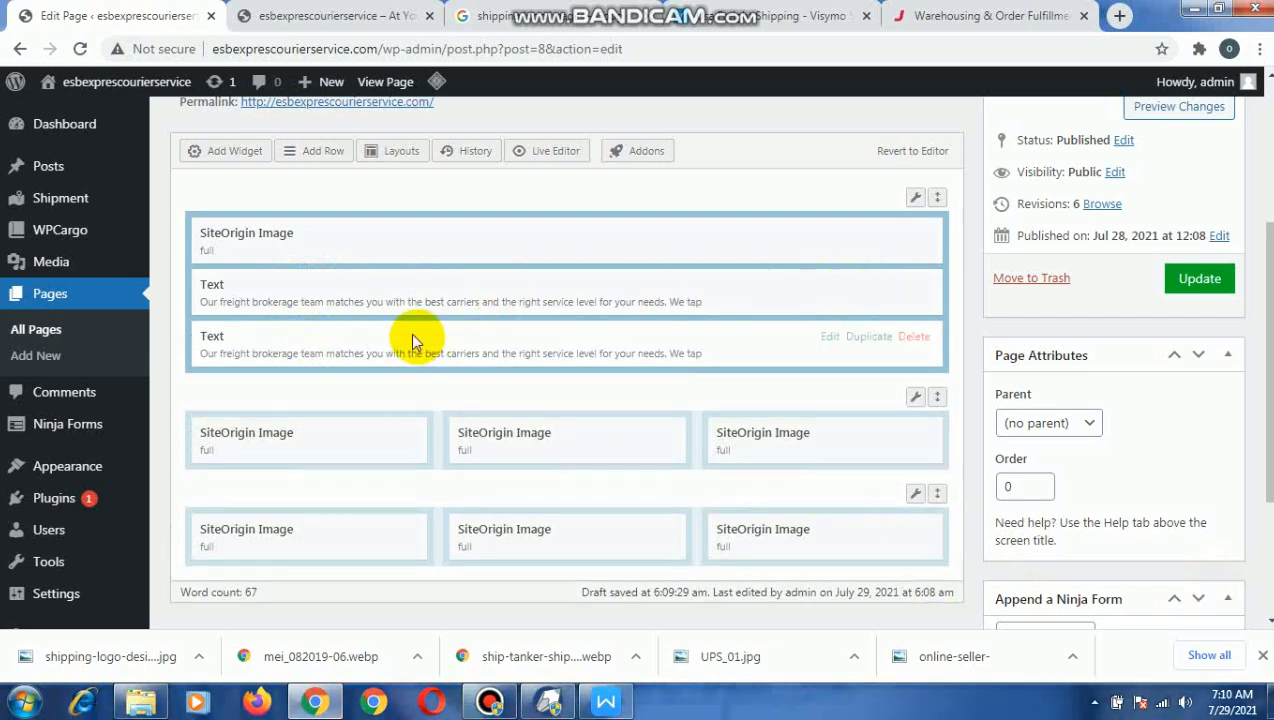
left_click_drag(335, 340, 285, 441)
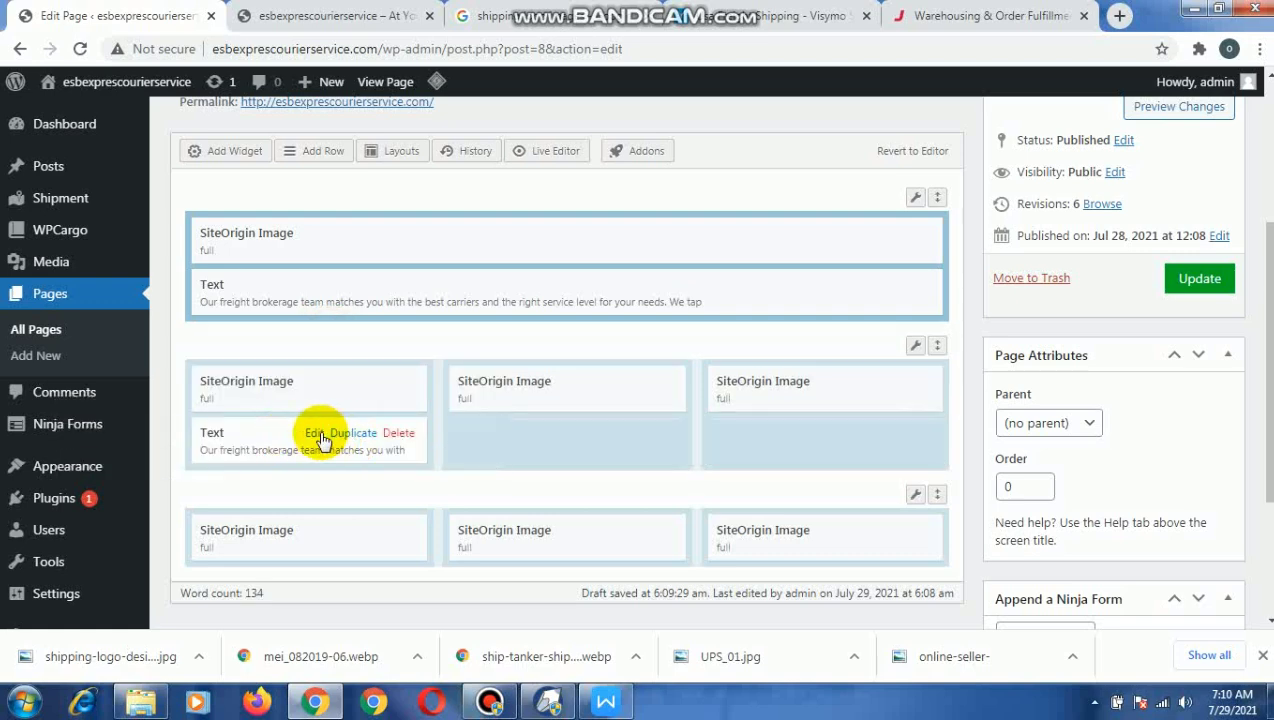
left_click(340, 434)
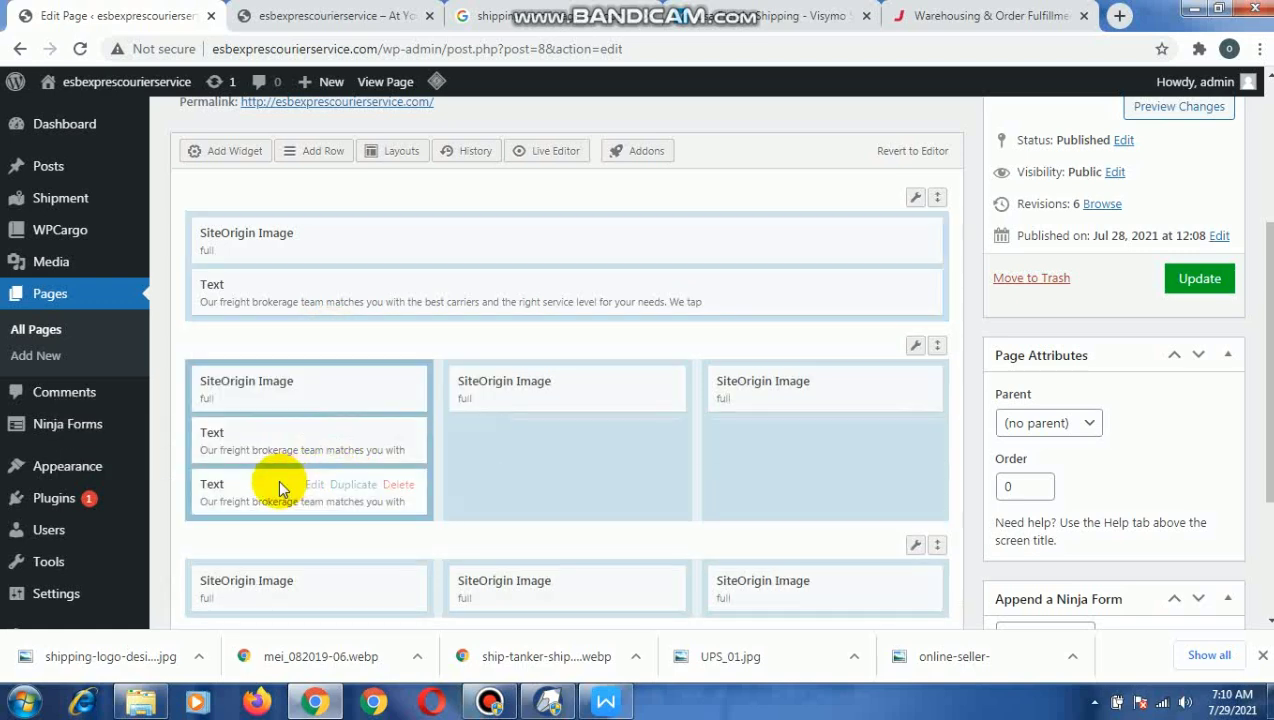
left_click_drag(360, 488, 545, 456)
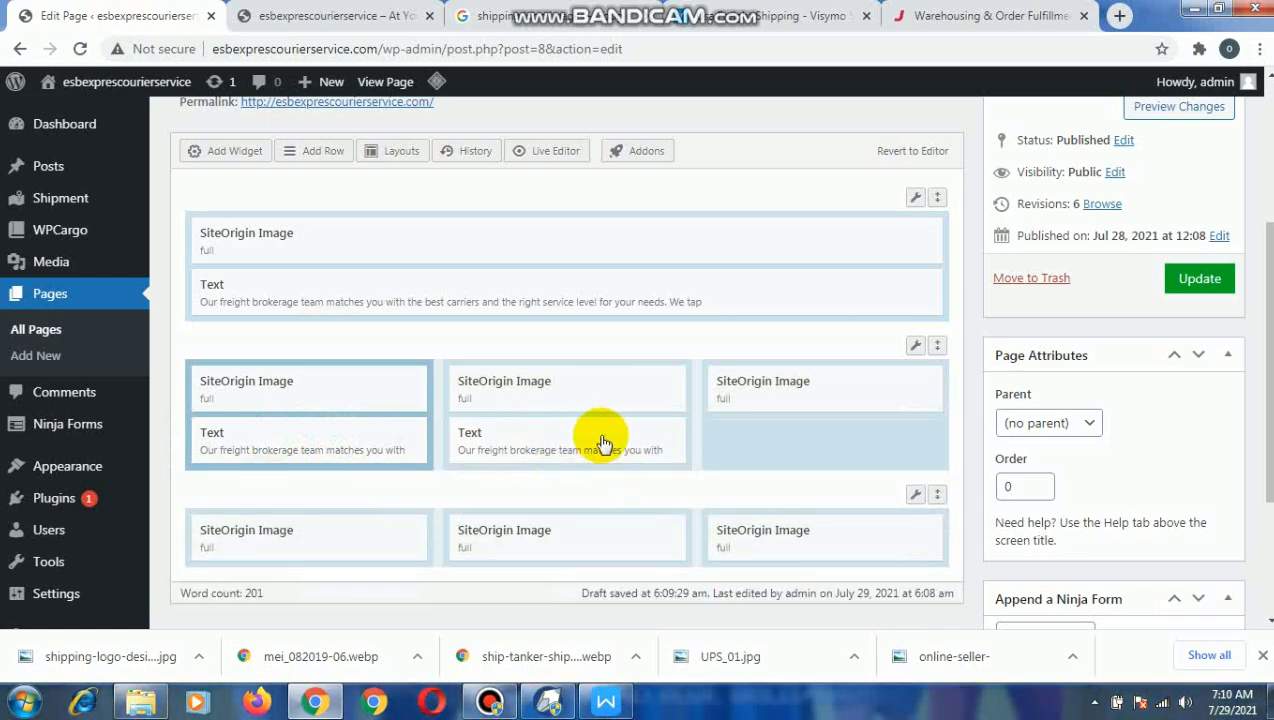
left_click(602, 444)
left_click_drag(469, 478, 759, 434)
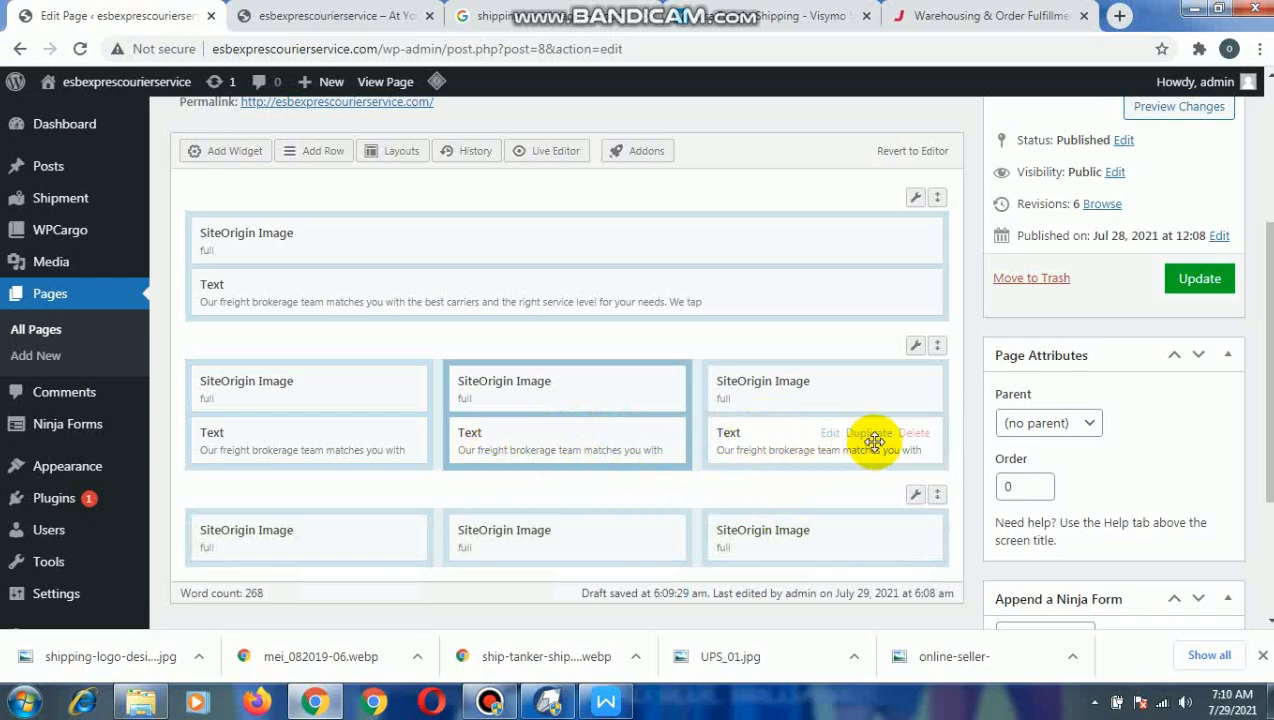
Duplicate the third column's Text widget and move the copy beneath the middle image of the last row.
left_click(868, 436)
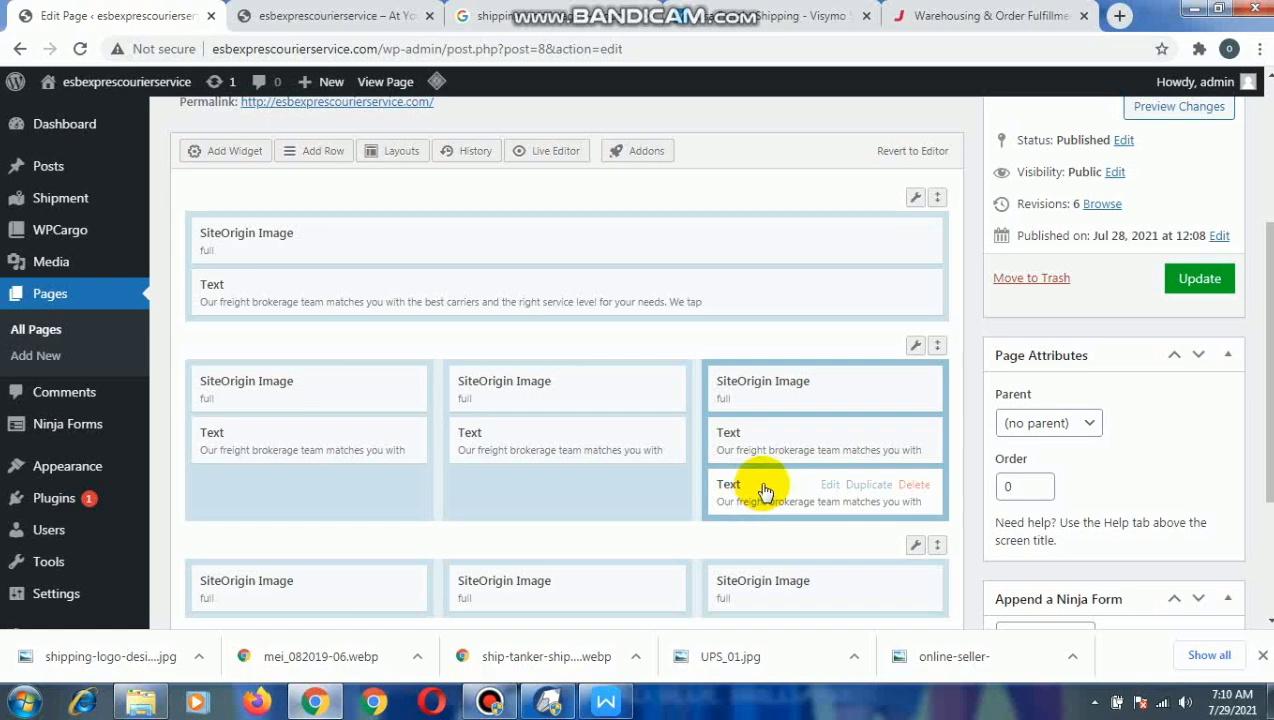
left_click_drag(764, 492, 556, 594)
scroll(700, 550, "down", 2)
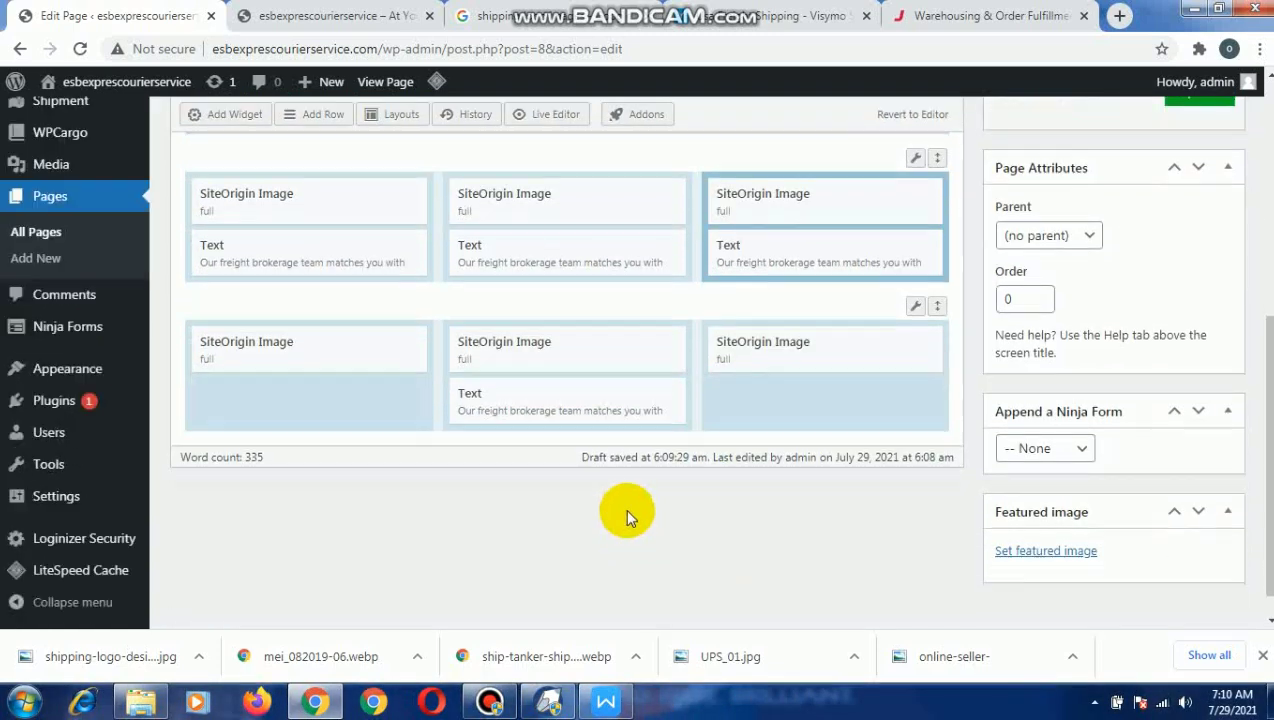